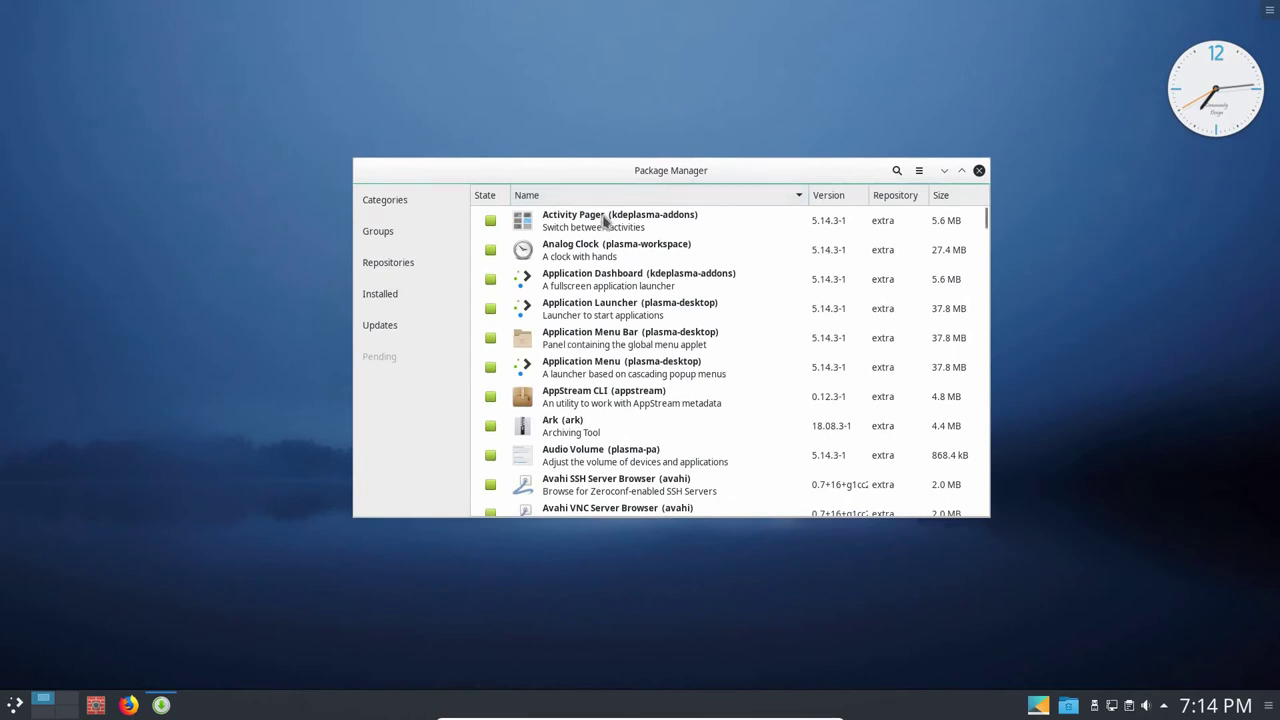
# Step: Search the package manager for "filezilla" and mark the FileZilla (filezilla) package for installation
pyautogui.click(897, 170)
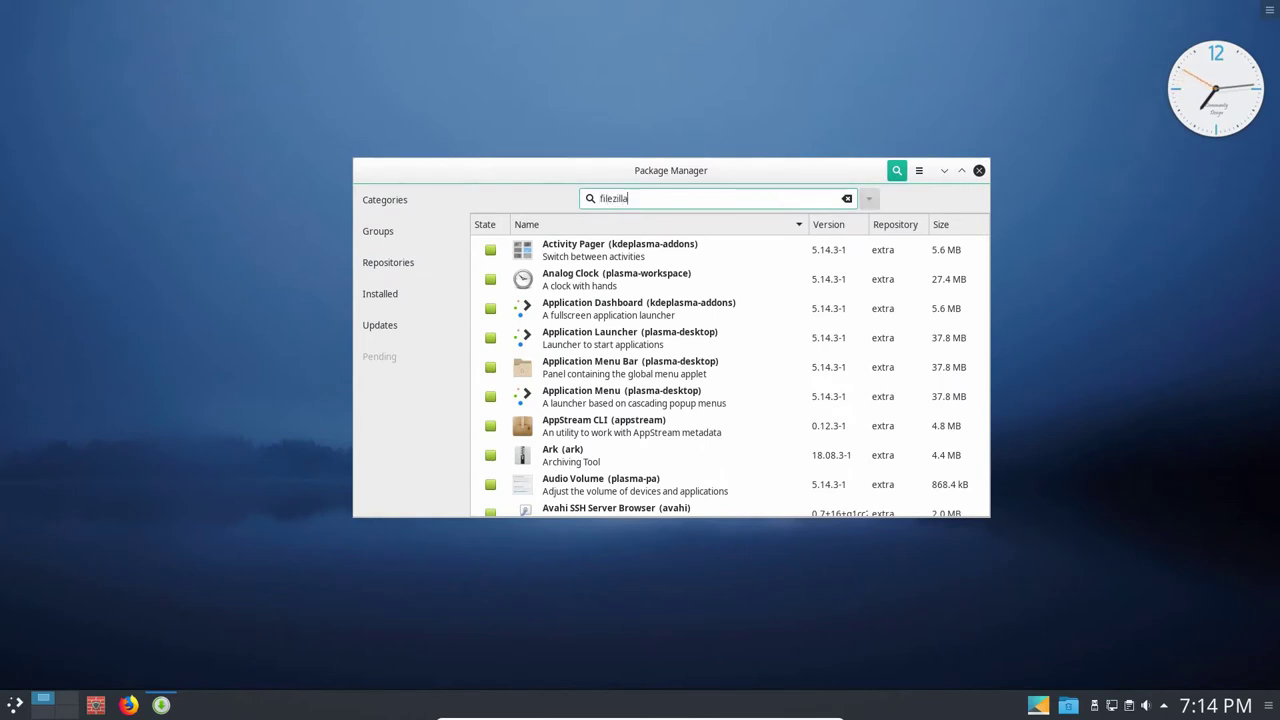
pyautogui.press('Return')
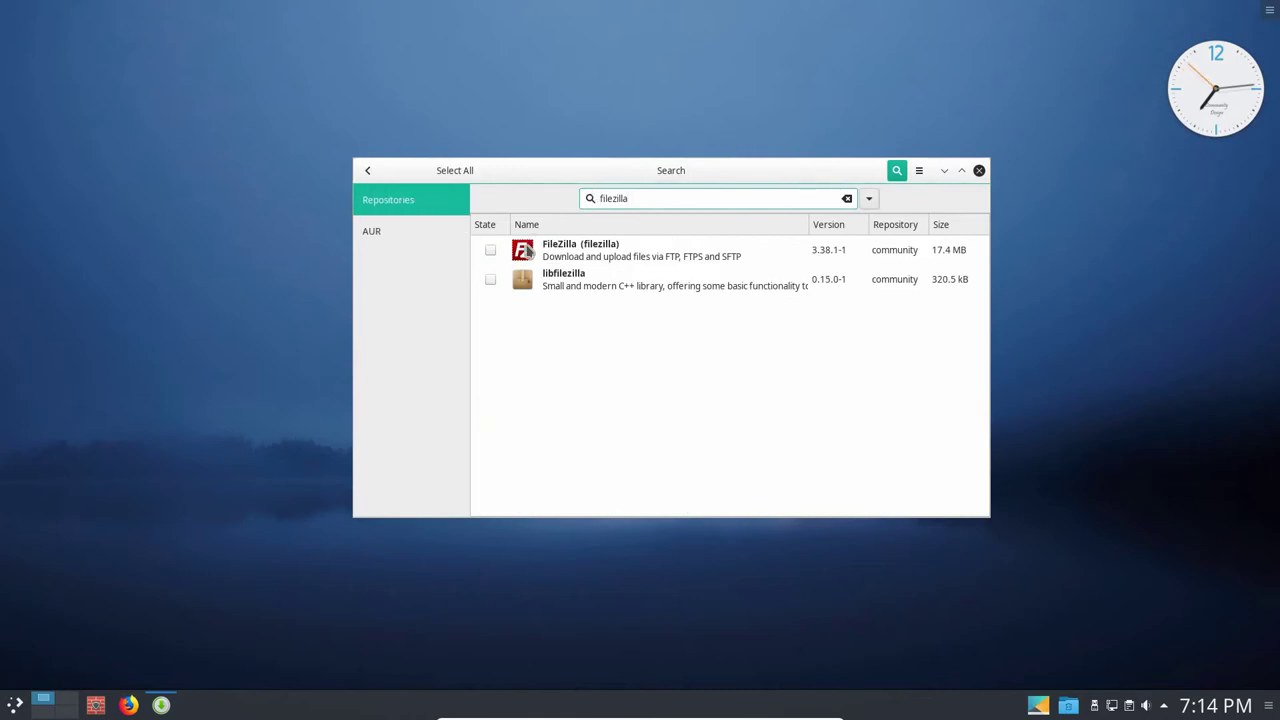
pyautogui.click(491, 251)
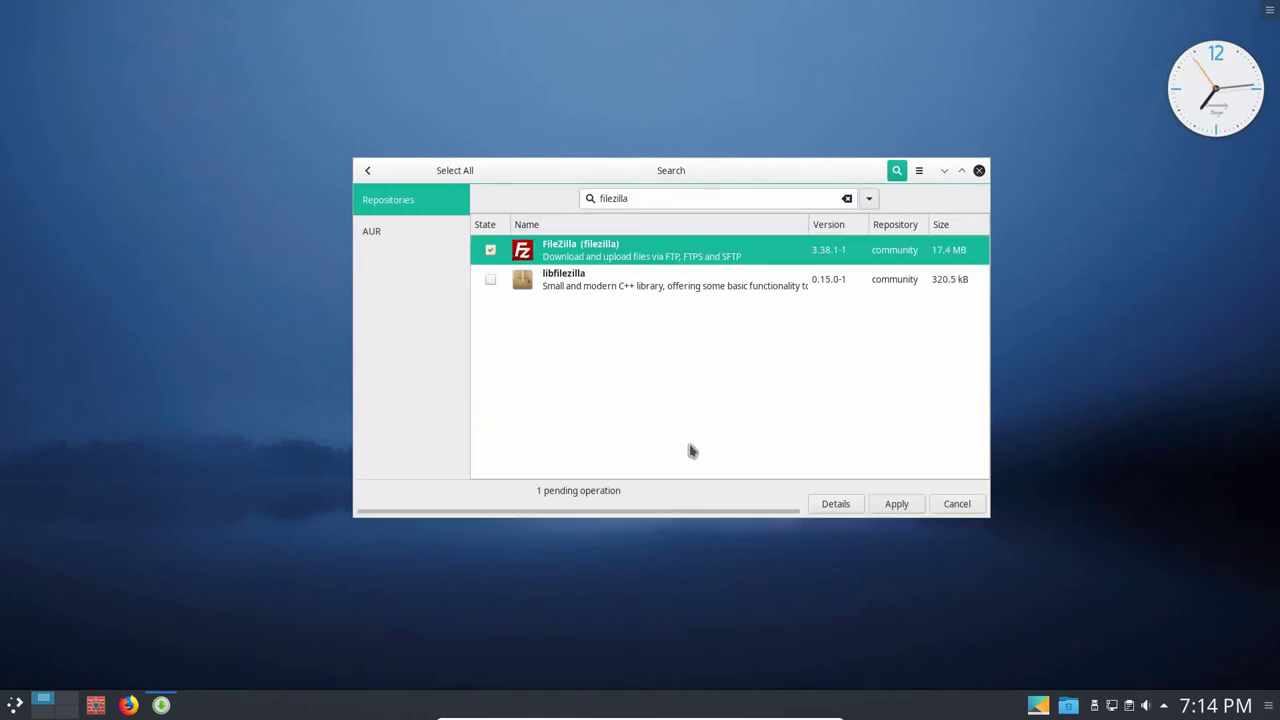
# Step: Apply the FileZilla installation, authenticate with the account password, view the transaction details, and close the package manager once it finishes
pyautogui.click(893, 506)
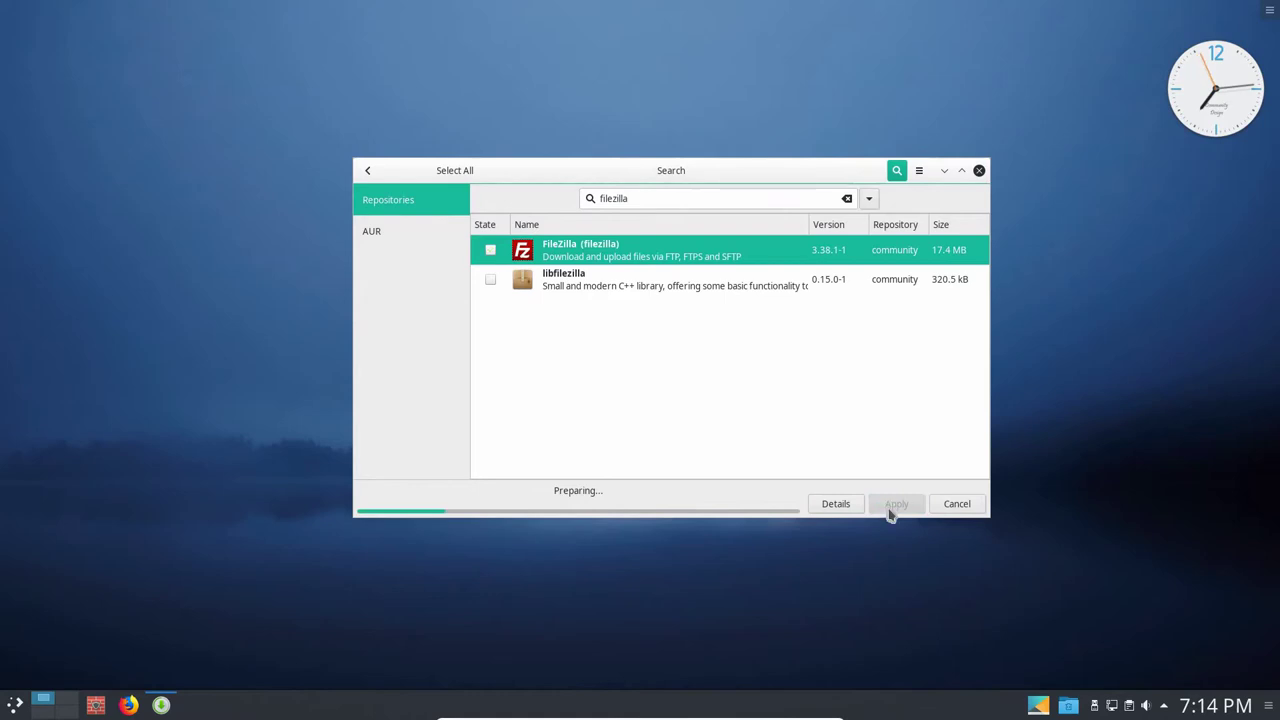
pyautogui.click(940, 457)
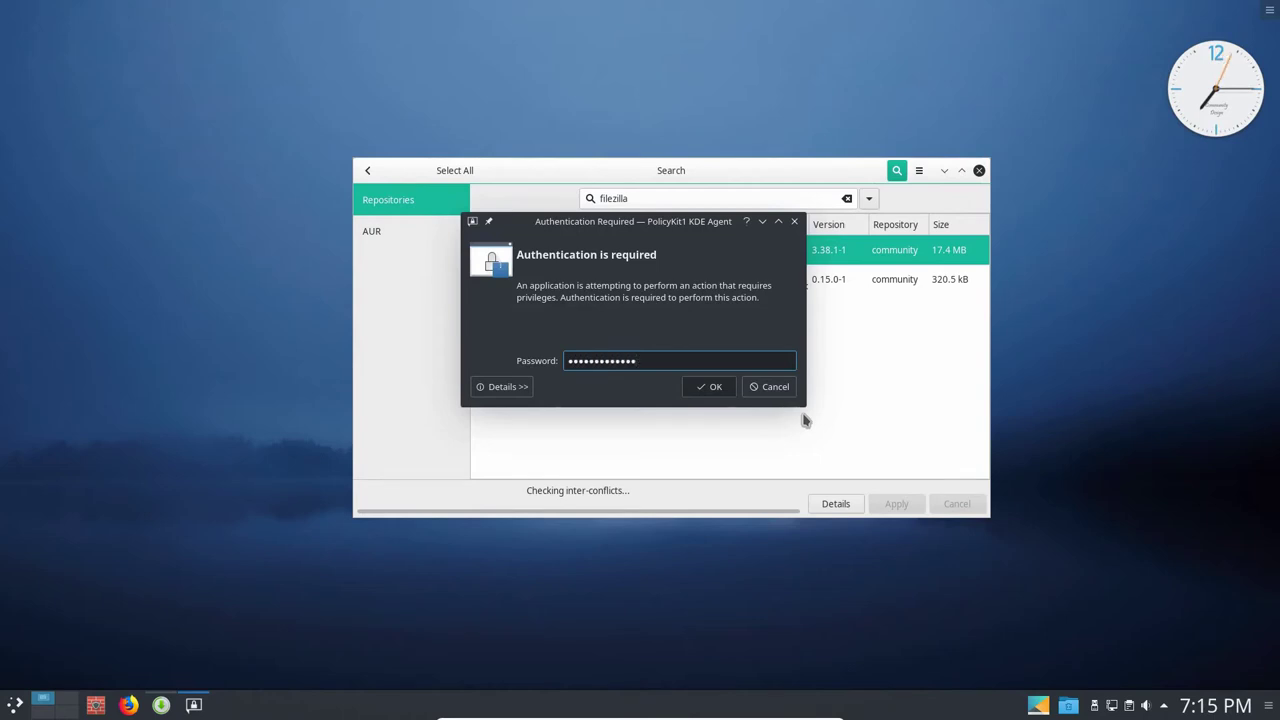
pyautogui.click(715, 387)
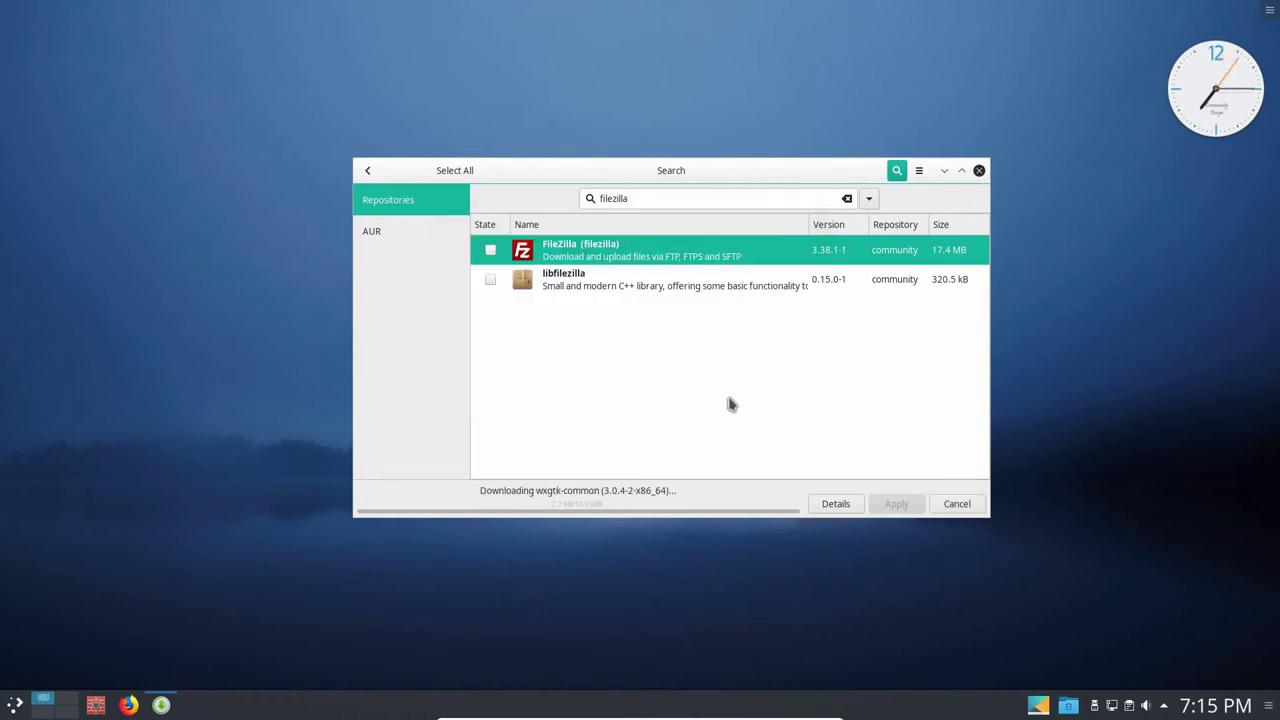
pyautogui.click(849, 510)
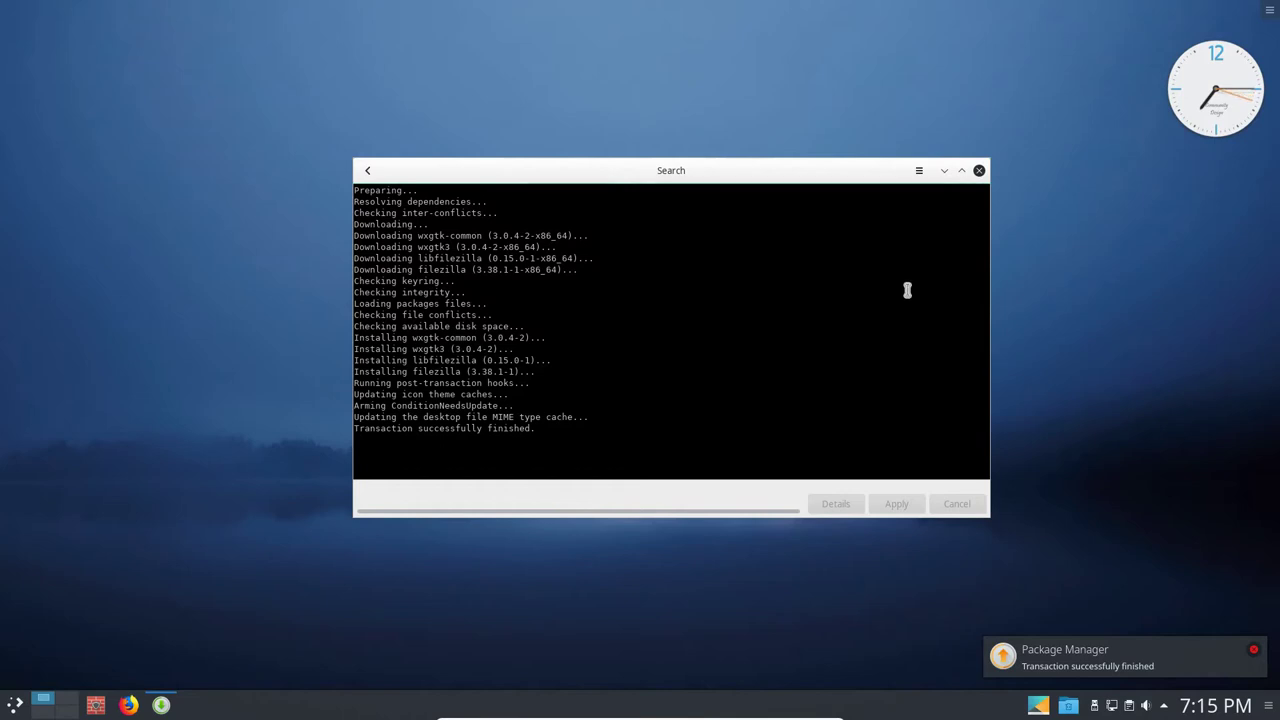
pyautogui.click(979, 170)
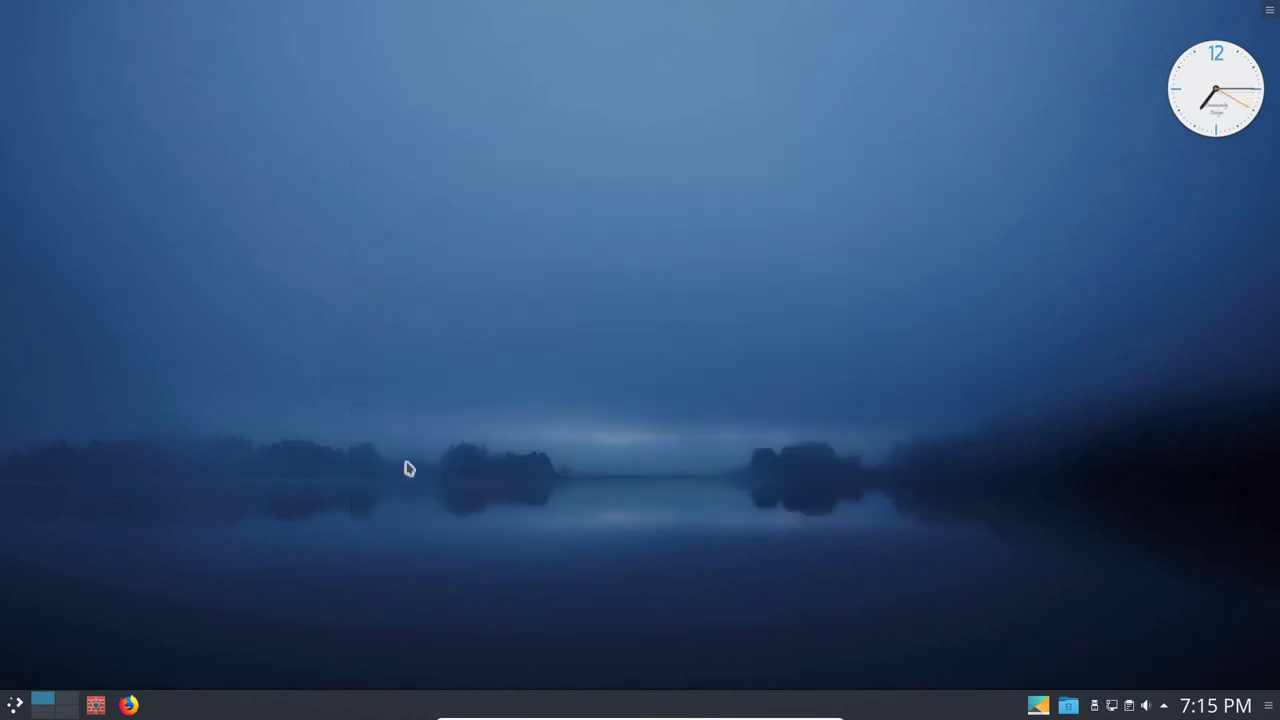
# Step: Add FileZilla from the Internet applications to the launcher's favorites
pyautogui.click(8, 705)
pyautogui.moveTo(62, 491)
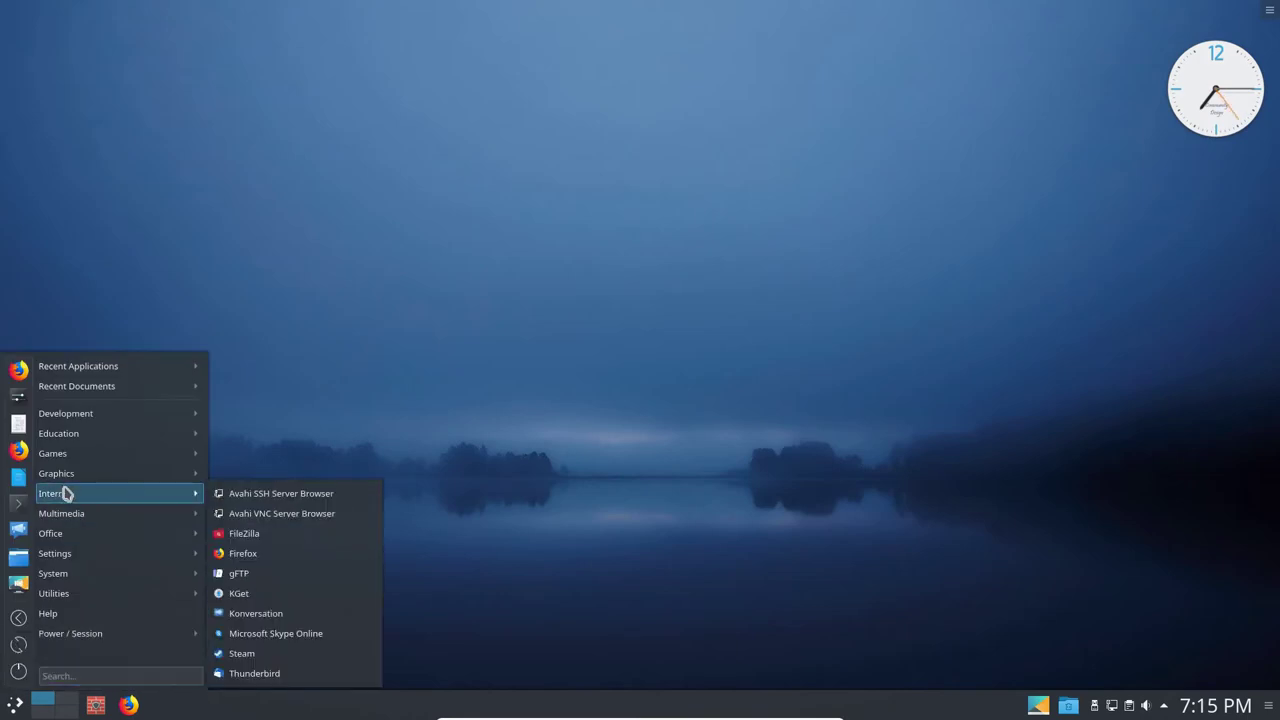
pyautogui.rightClick(263, 535)
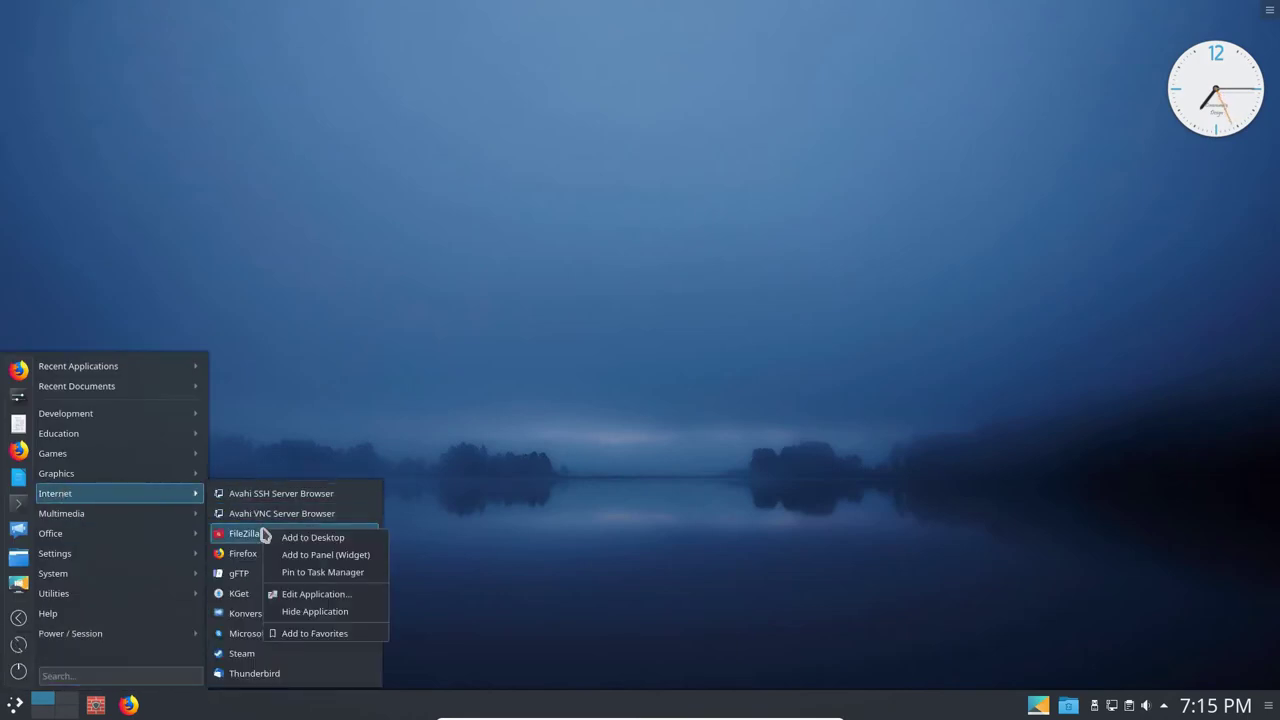
pyautogui.click(313, 633)
pyautogui.click(499, 617)
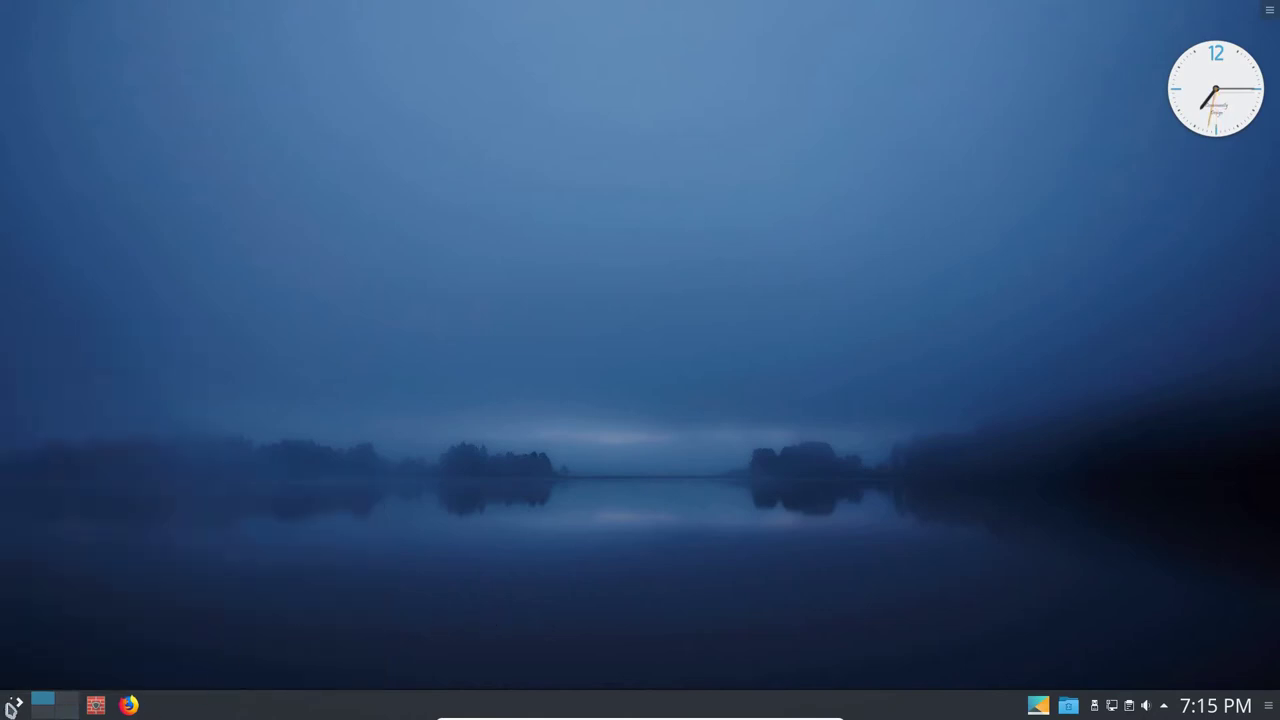
# Step: Open the Bridges folder inside Pictures in the file manager and enlarge its thumbnails
pyautogui.click(12, 706)
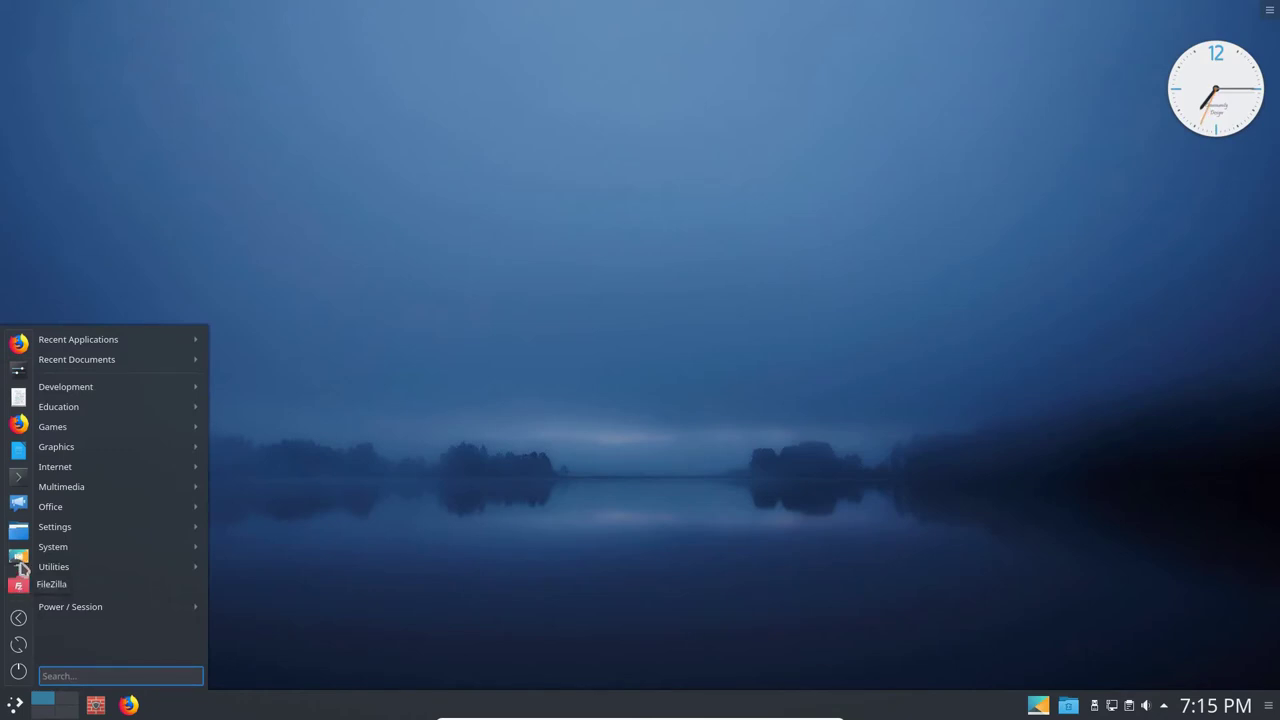
pyautogui.click(30, 531)
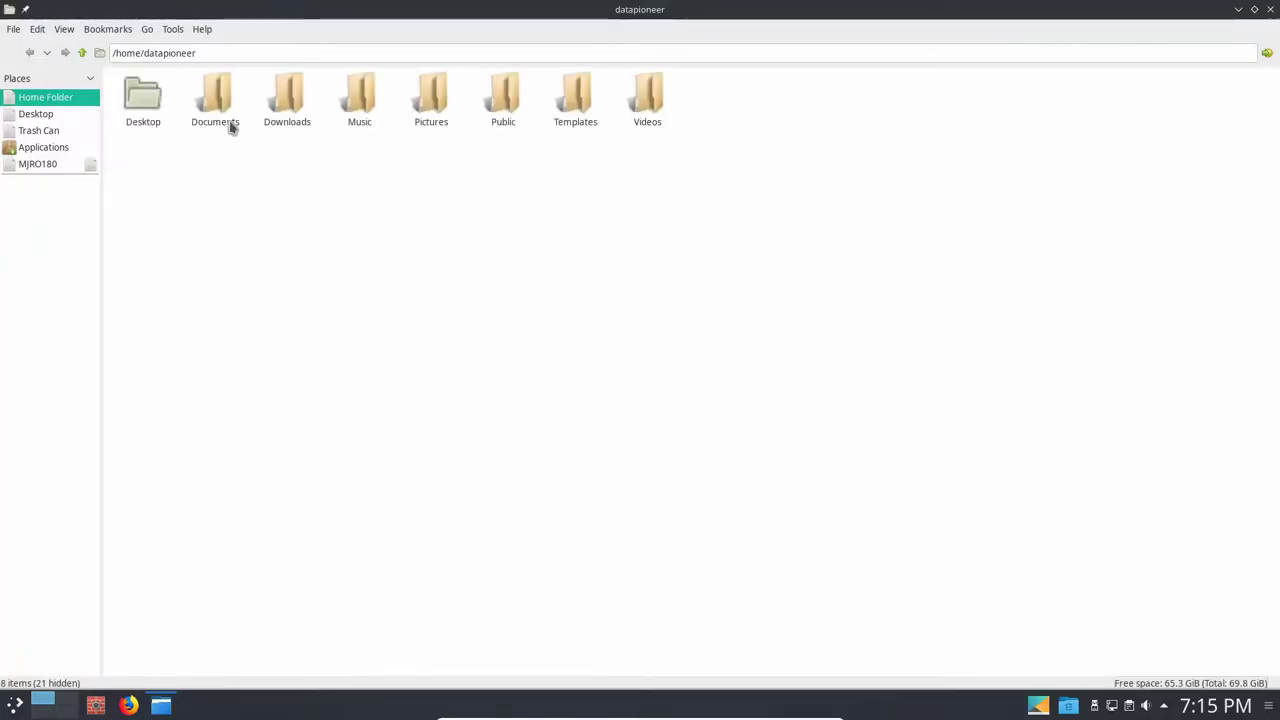
pyautogui.doubleClick(446, 110)
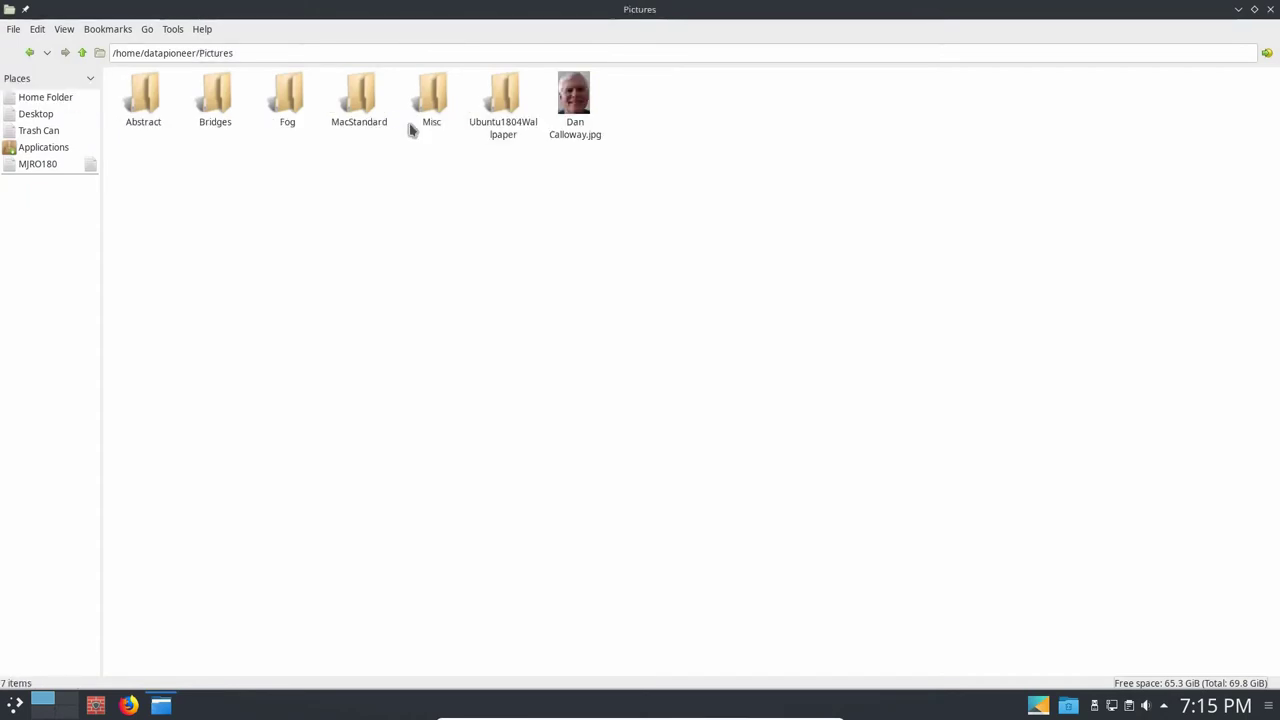
pyautogui.click(212, 110)
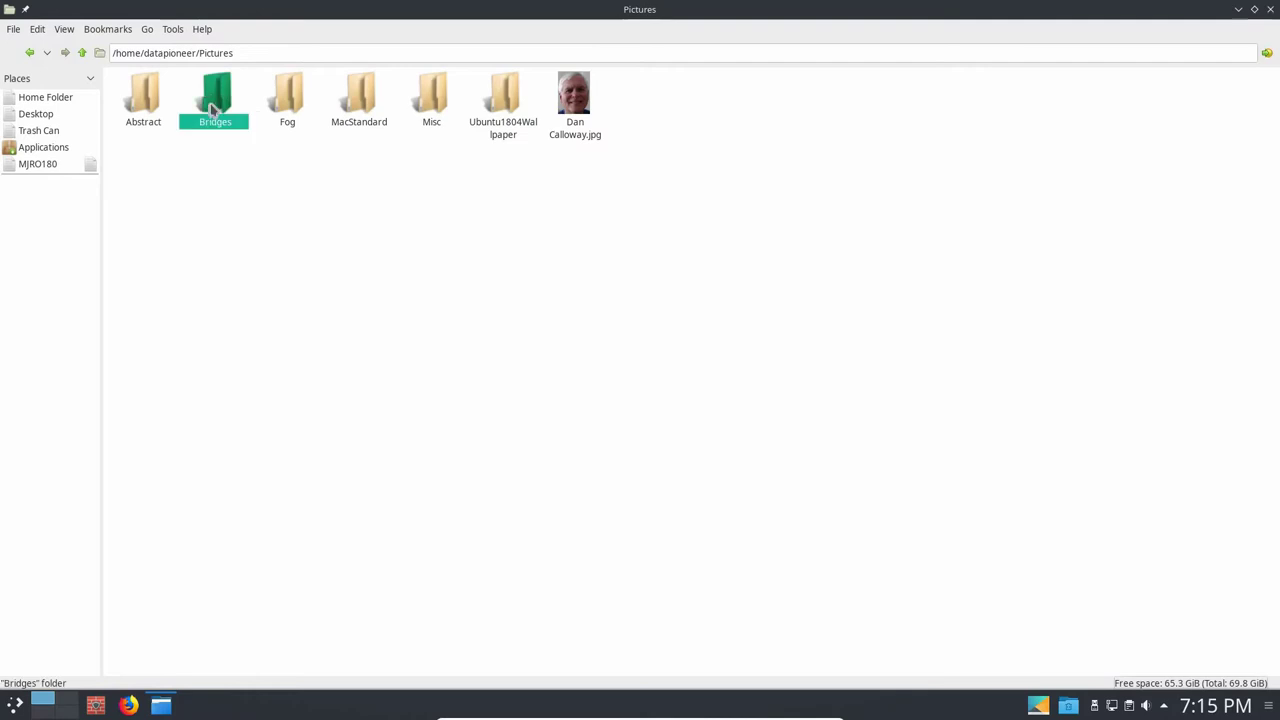
pyautogui.doubleClick(212, 110)
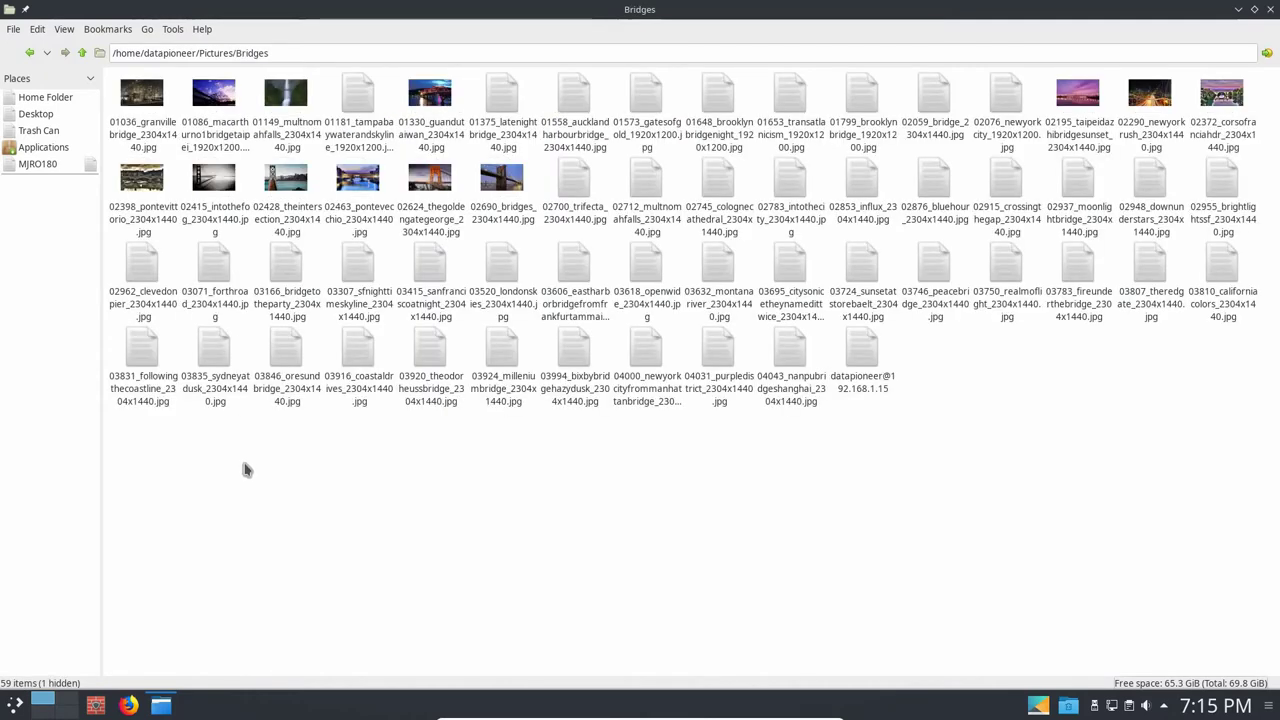
pyautogui.click(63, 30)
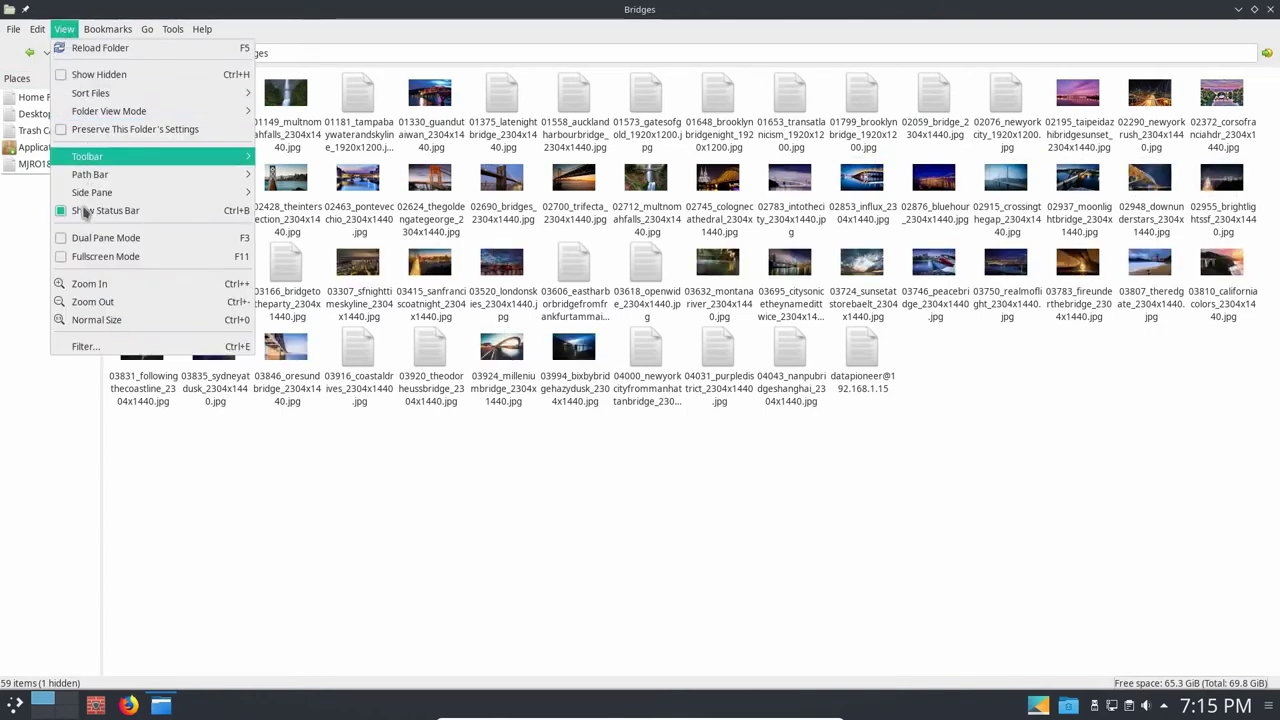
pyautogui.click(88, 284)
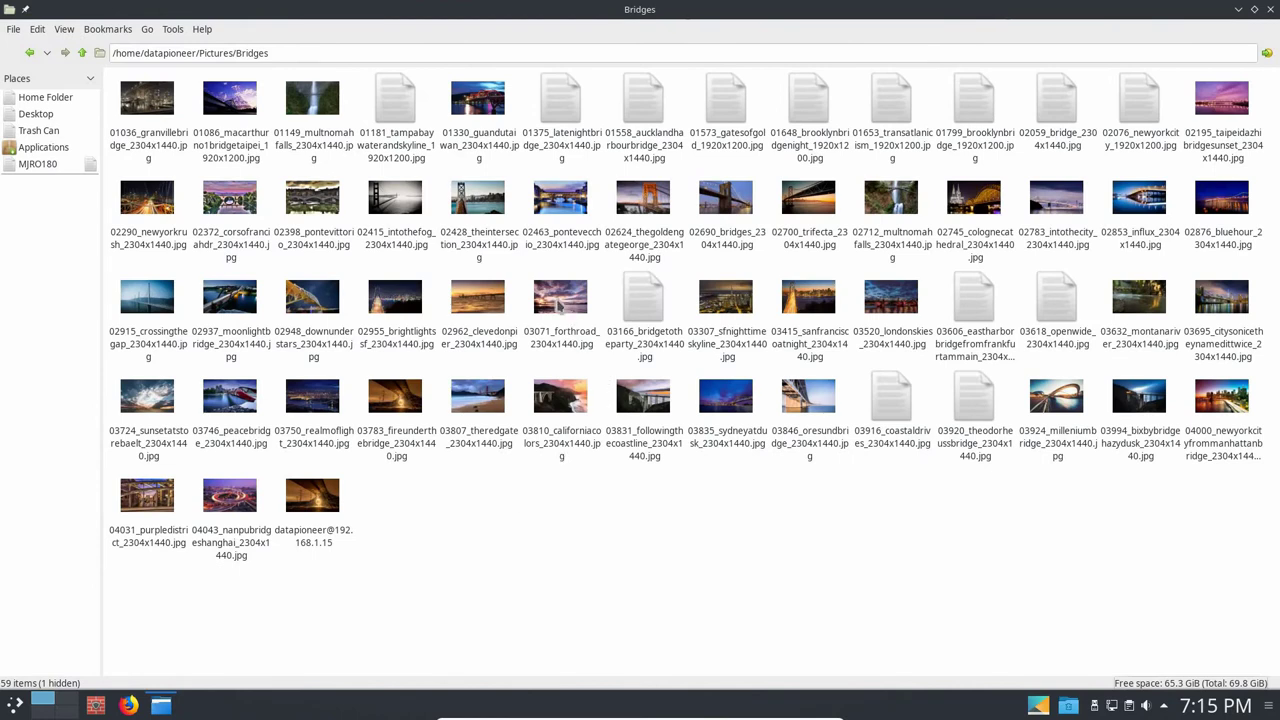
# Step: View 03071_forthroad_2304x1440.jpg full screen in Gwenview, and close the open windows when done
pyautogui.click(560, 306)
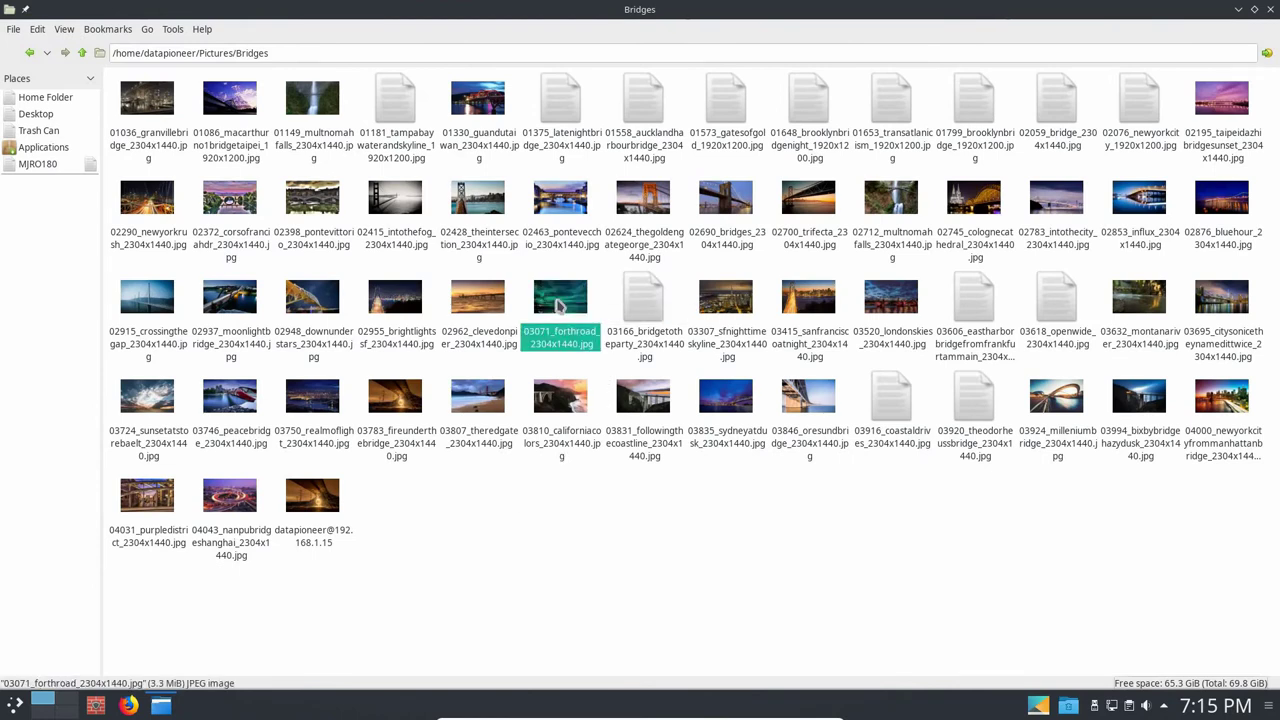
pyautogui.doubleClick(560, 306)
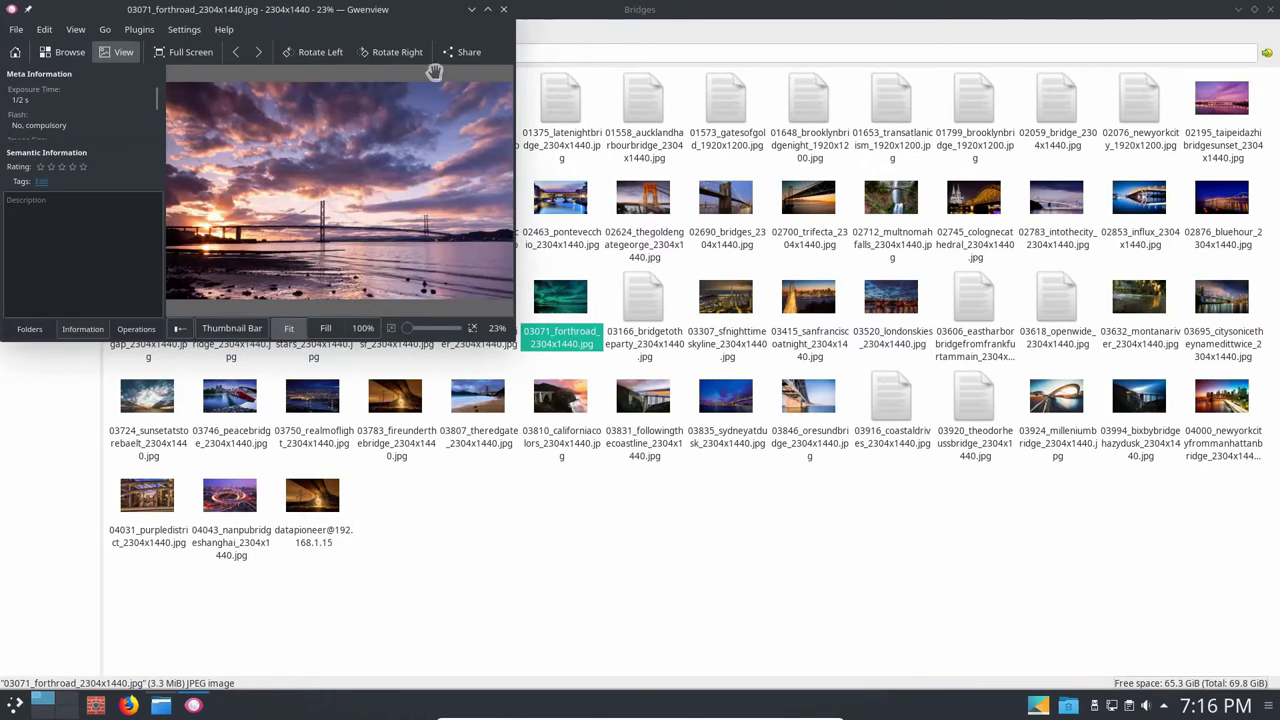
pyautogui.click(488, 11)
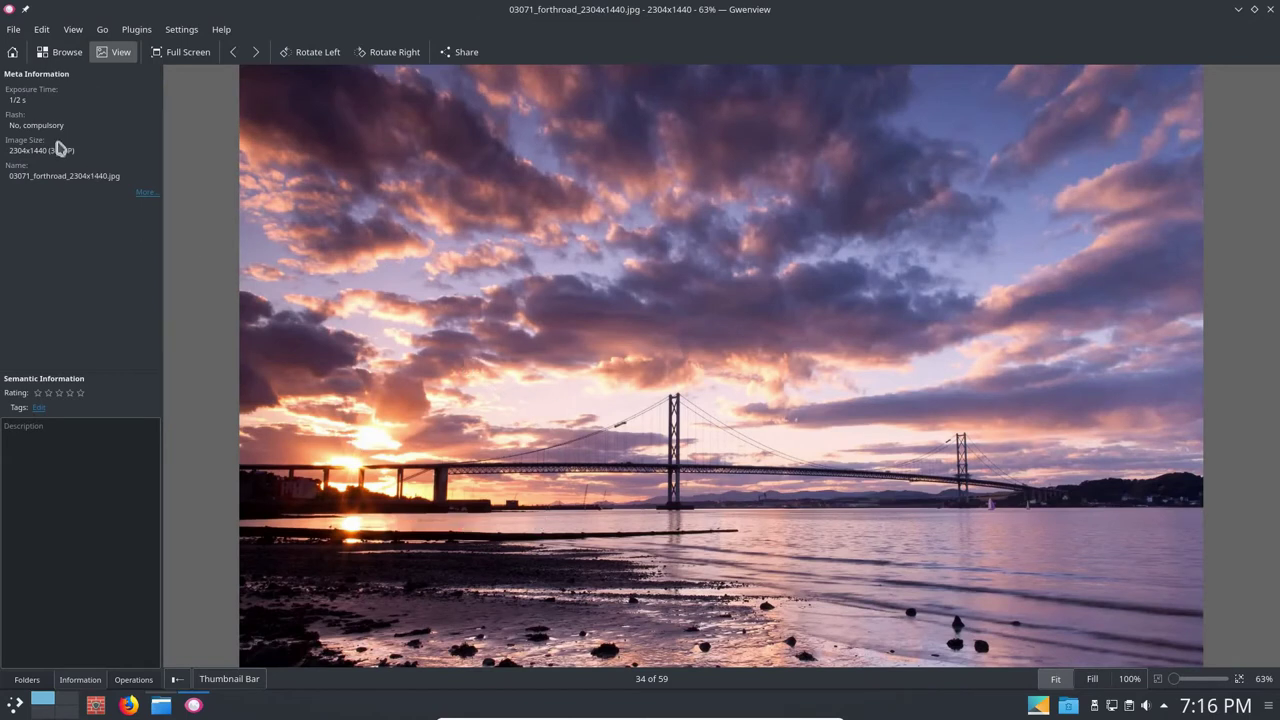
pyautogui.click(172, 52)
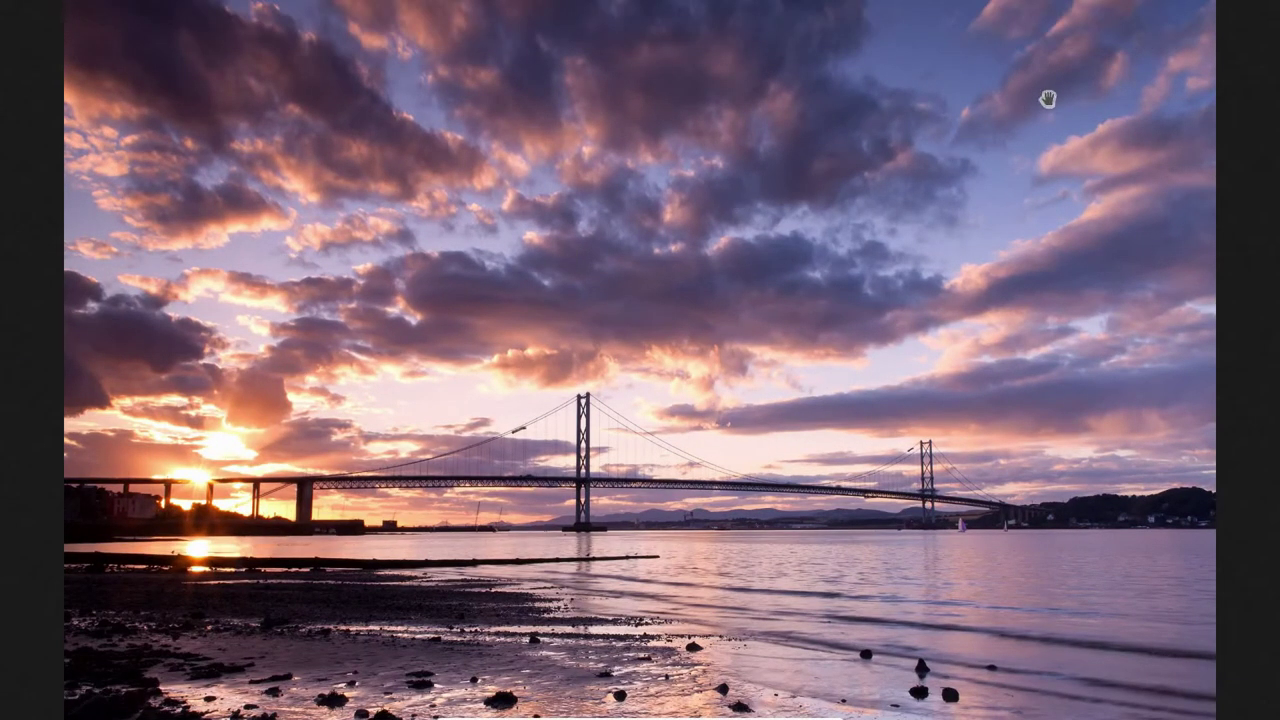
pyautogui.moveTo(1180, 40)
pyautogui.click(1263, 20)
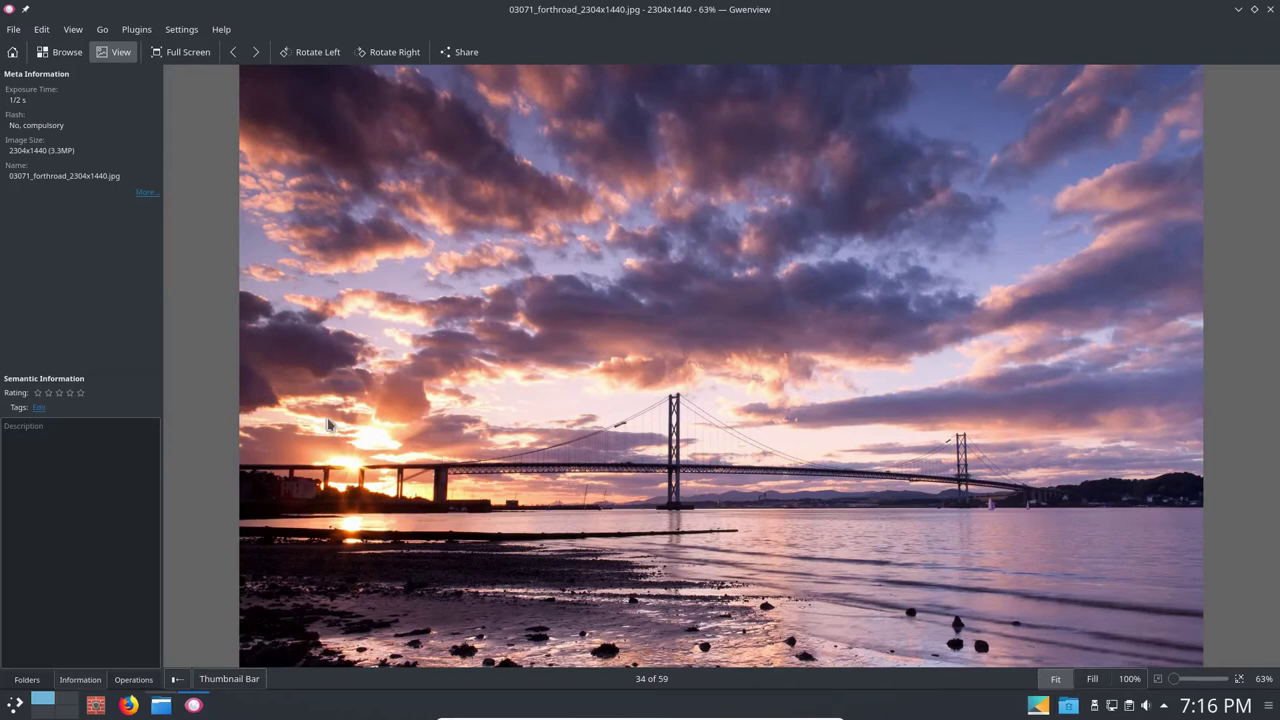
pyautogui.hotkey('ctrl', 'q')
# Step: Open the Konsole terminal and check the kernel information with uname -a and disk usage with df -h
pyautogui.click(15, 706)
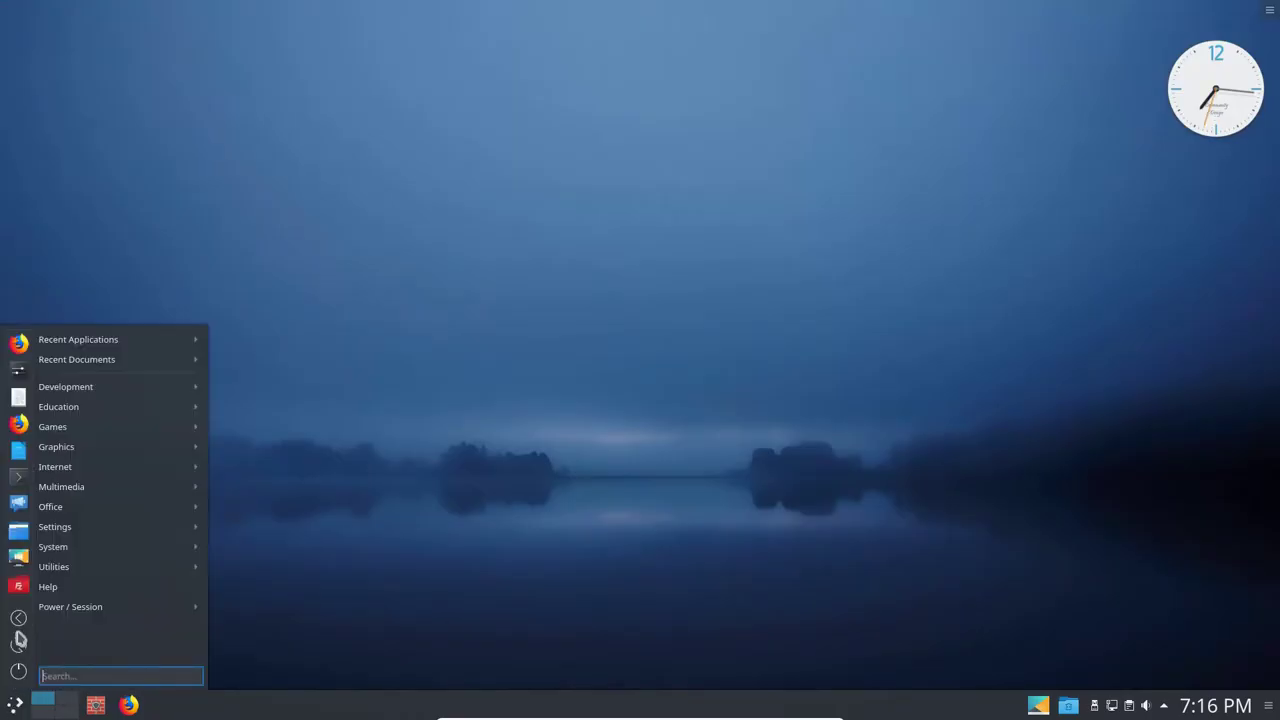
pyautogui.click(20, 478)
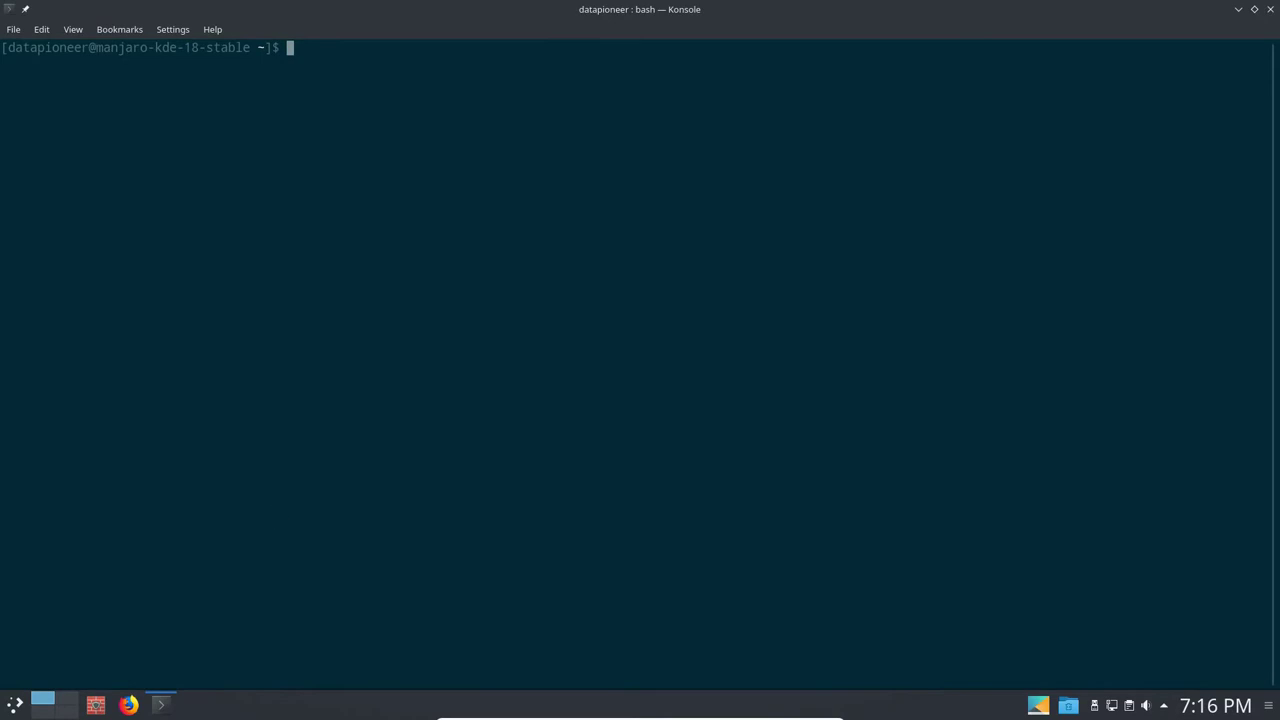
pyautogui.write('uname -a')
pyautogui.press('Return')
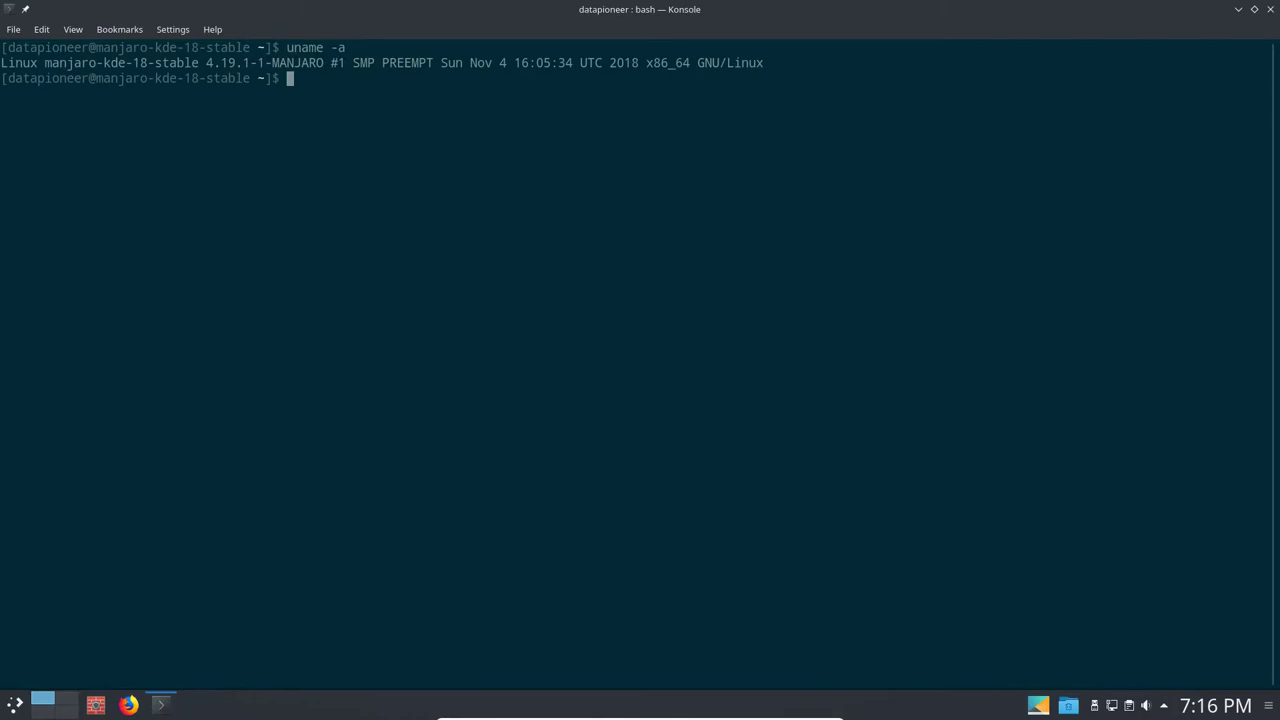
pyautogui.write('df -h')
pyautogui.press('Return')
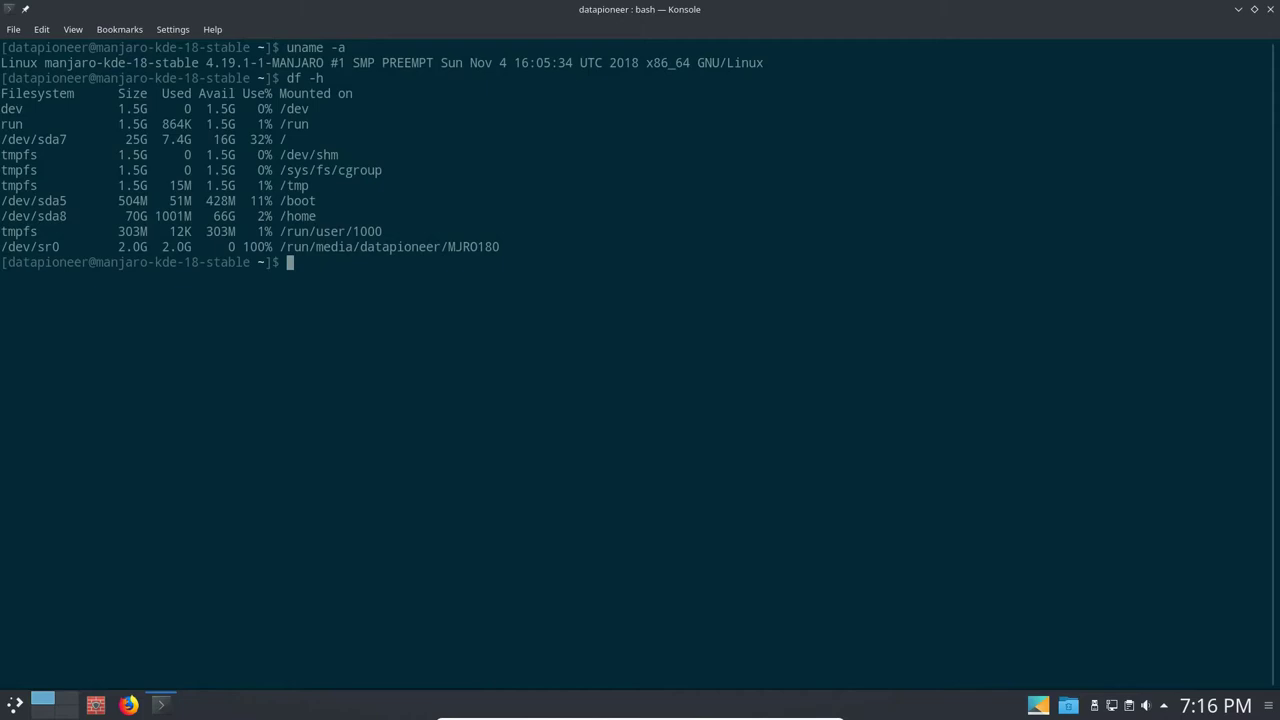
# Step: Start sudo fdisk on /dev/sda, authenticate with the account password, and print the partition table with p
pyautogui.write('sudo fdisk /dev/sda')
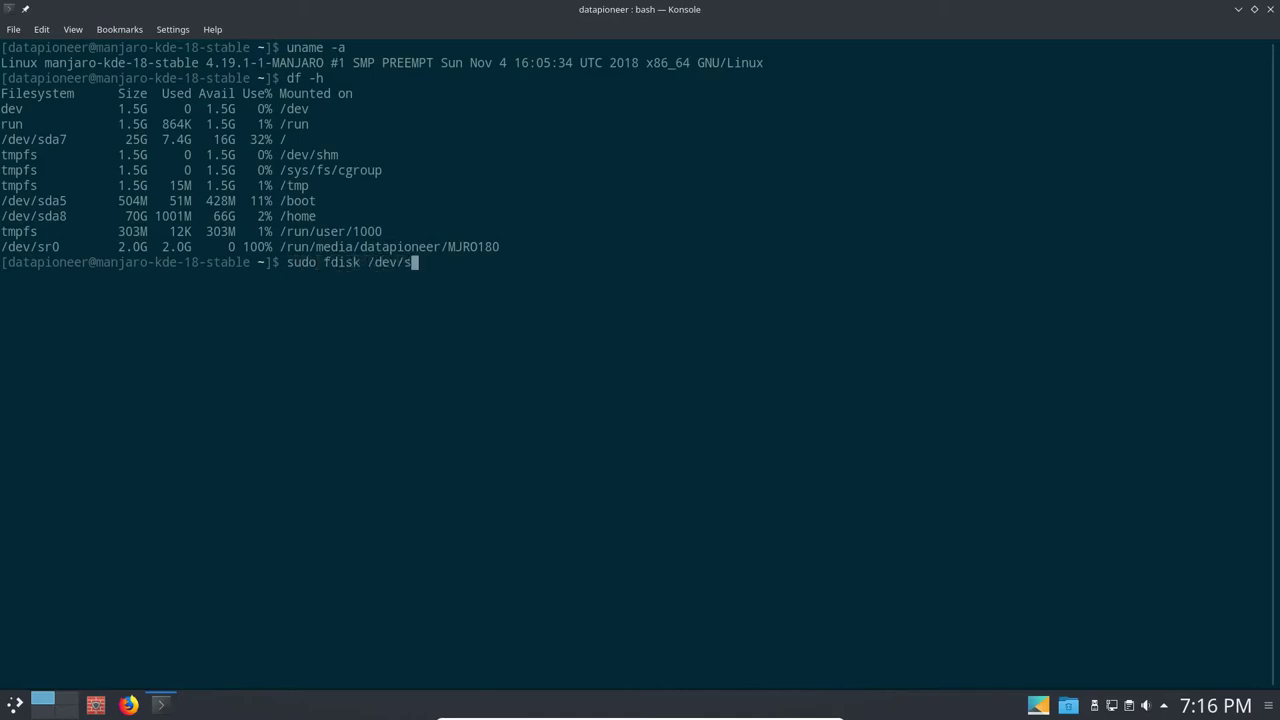
pyautogui.press('Return')
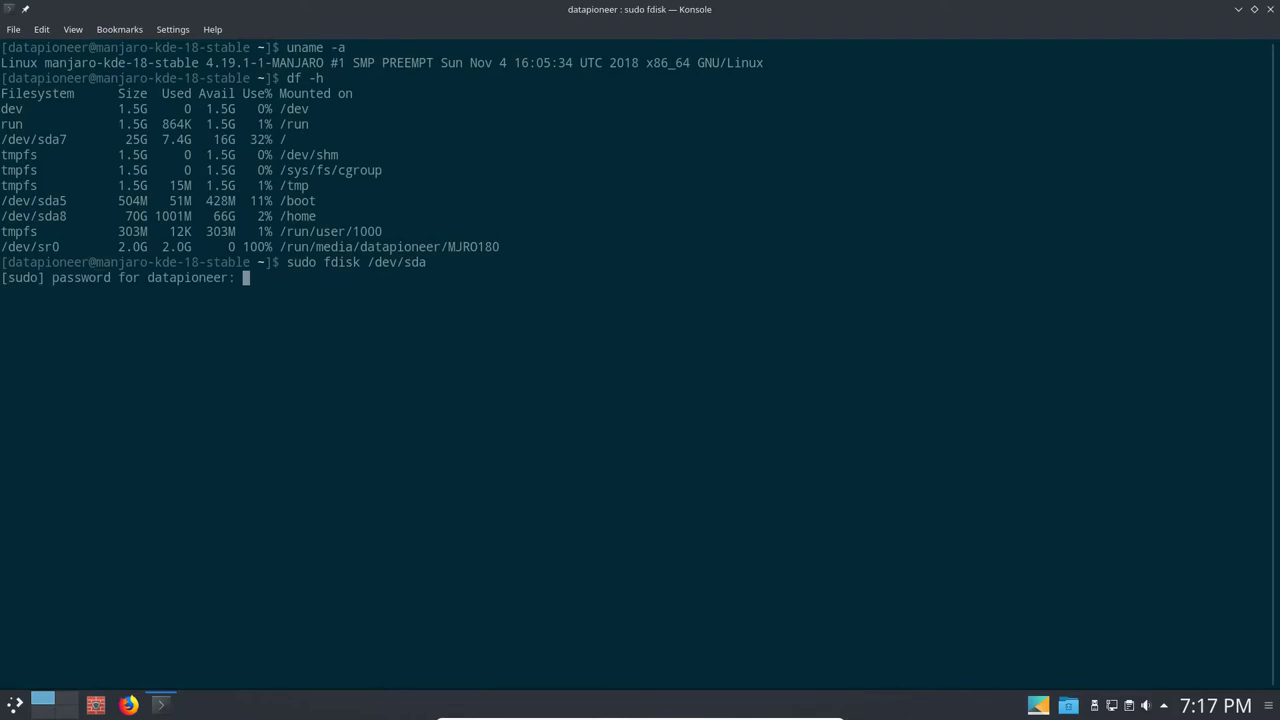
pyautogui.press('Return')
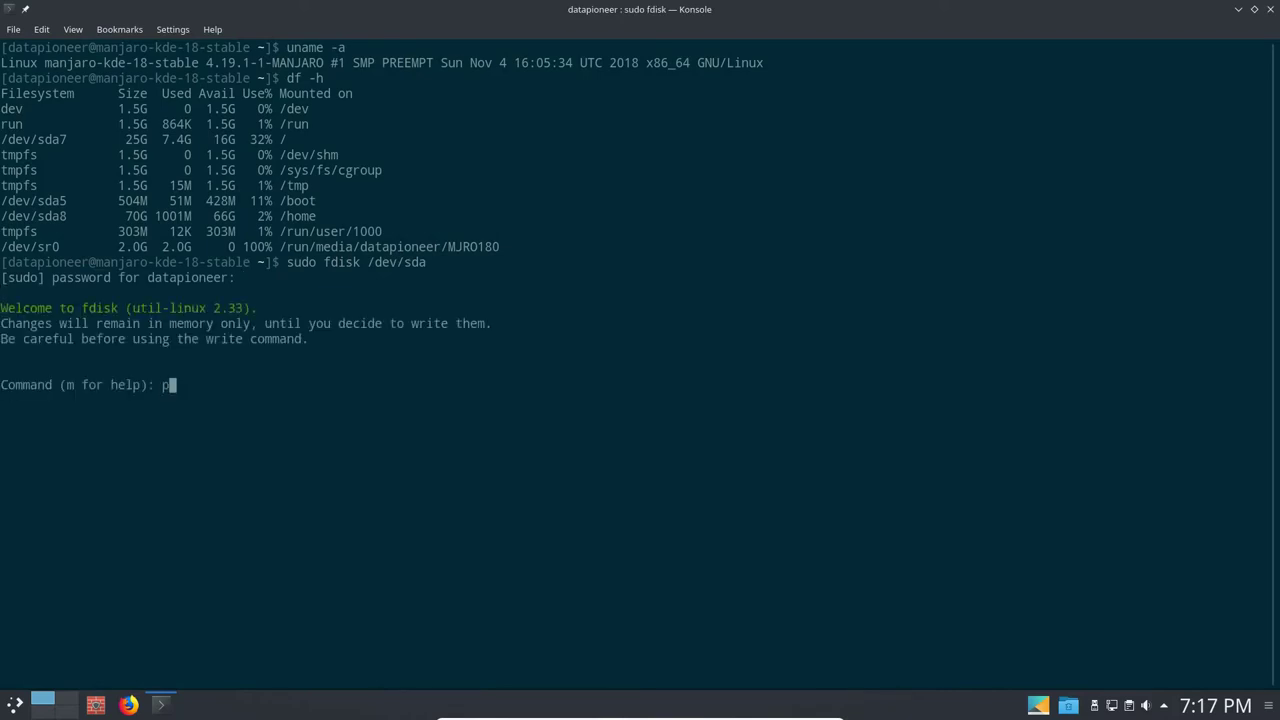
pyautogui.write('p')
pyautogui.press('Return')
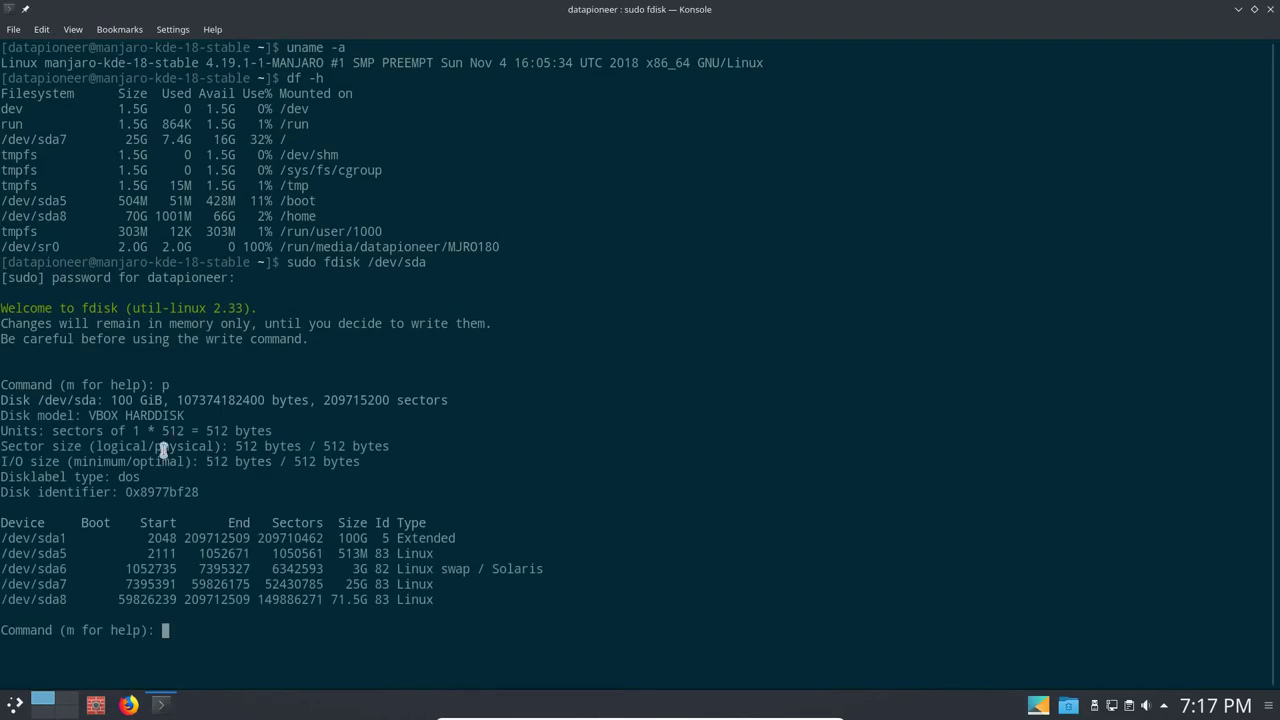
# Step: Highlight the total disk size and the partition list in the fdisk output, and quit fdisk with q
pyautogui.moveTo(111, 400); pyautogui.dragTo(176, 400)
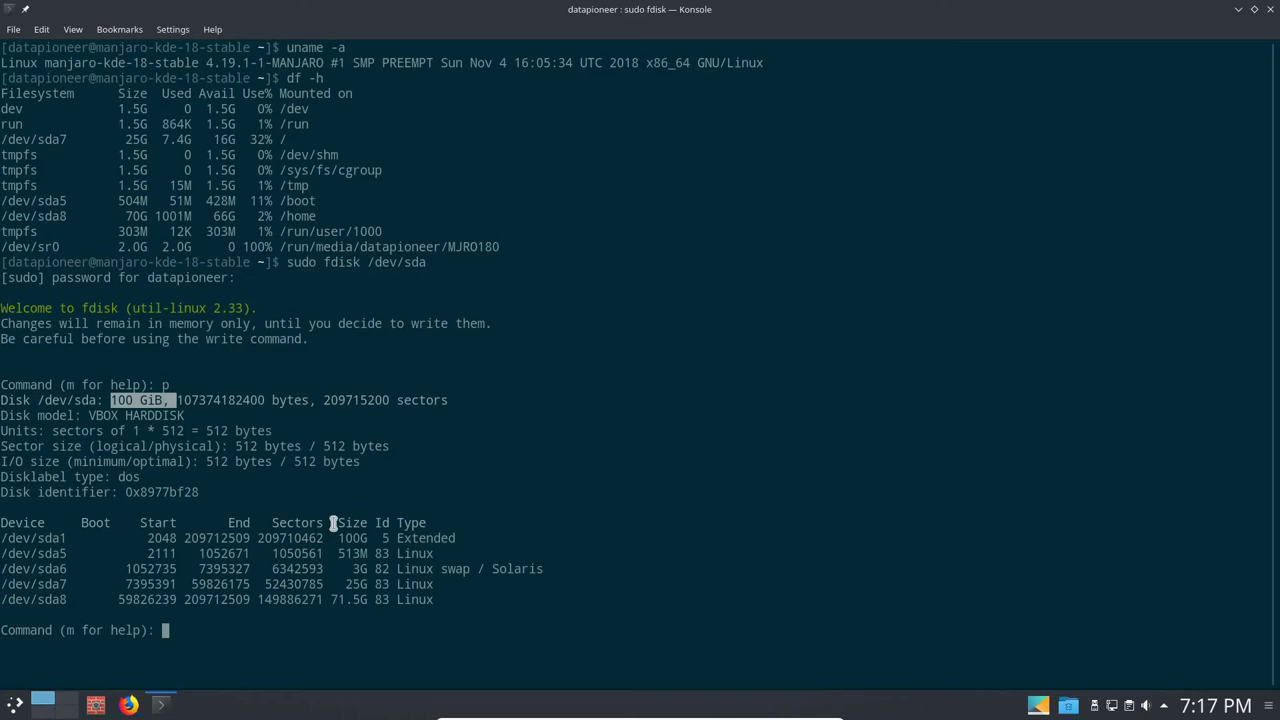
pyautogui.moveTo(333, 522); pyautogui.dragTo(521, 599)
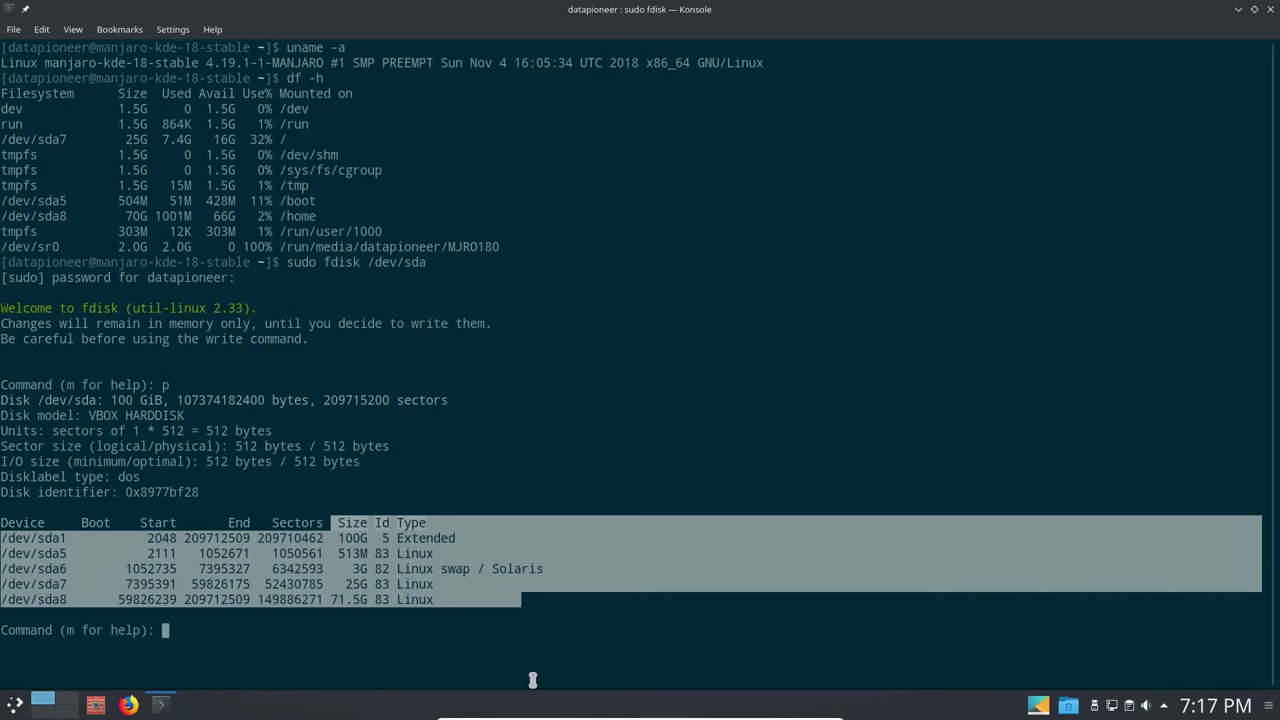
pyautogui.click(533, 671)
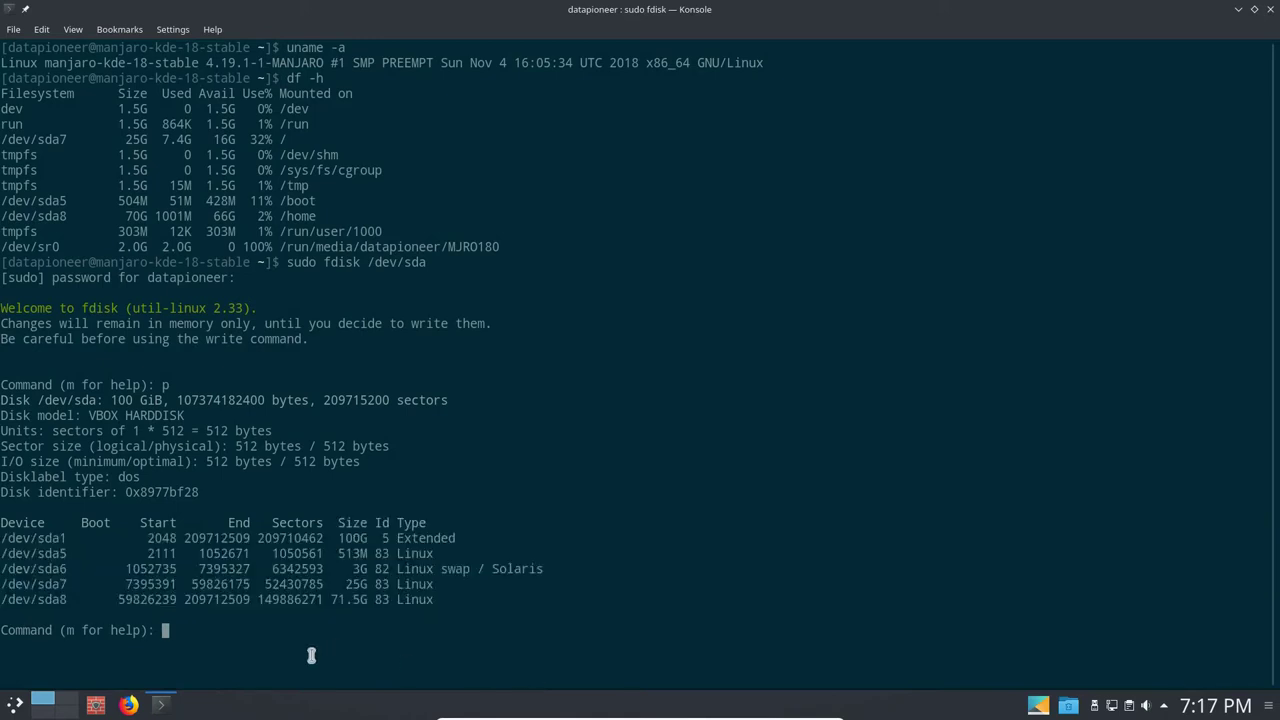
pyautogui.press('Return')
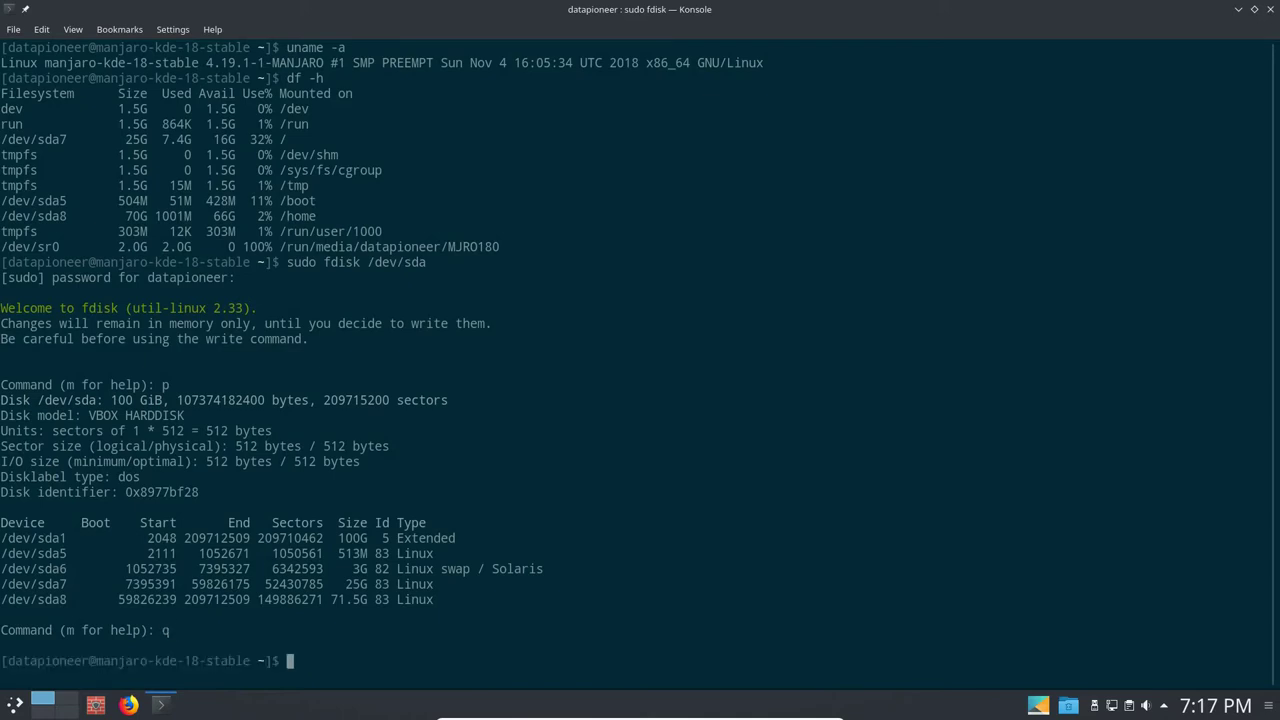
# Step: Clear the terminal output and exit the shell session
pyautogui.write('clear')
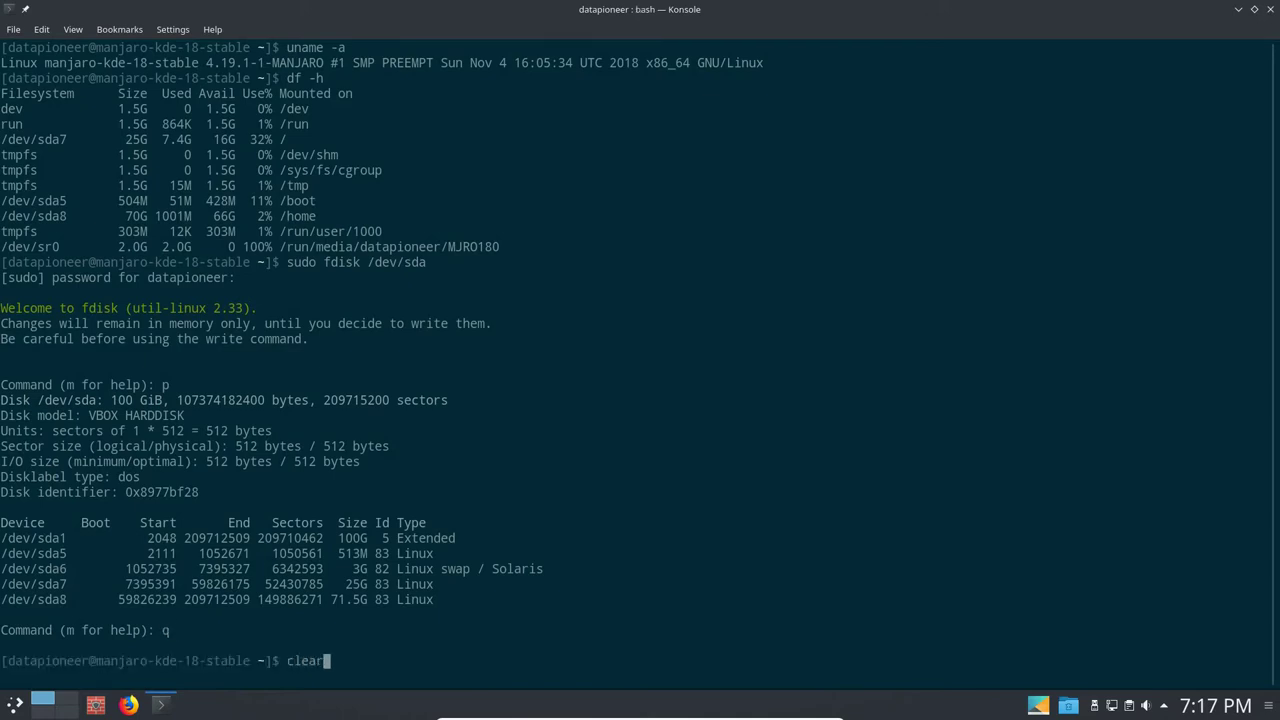
pyautogui.press('Return')
pyautogui.write('exit')
pyautogui.press('Return')
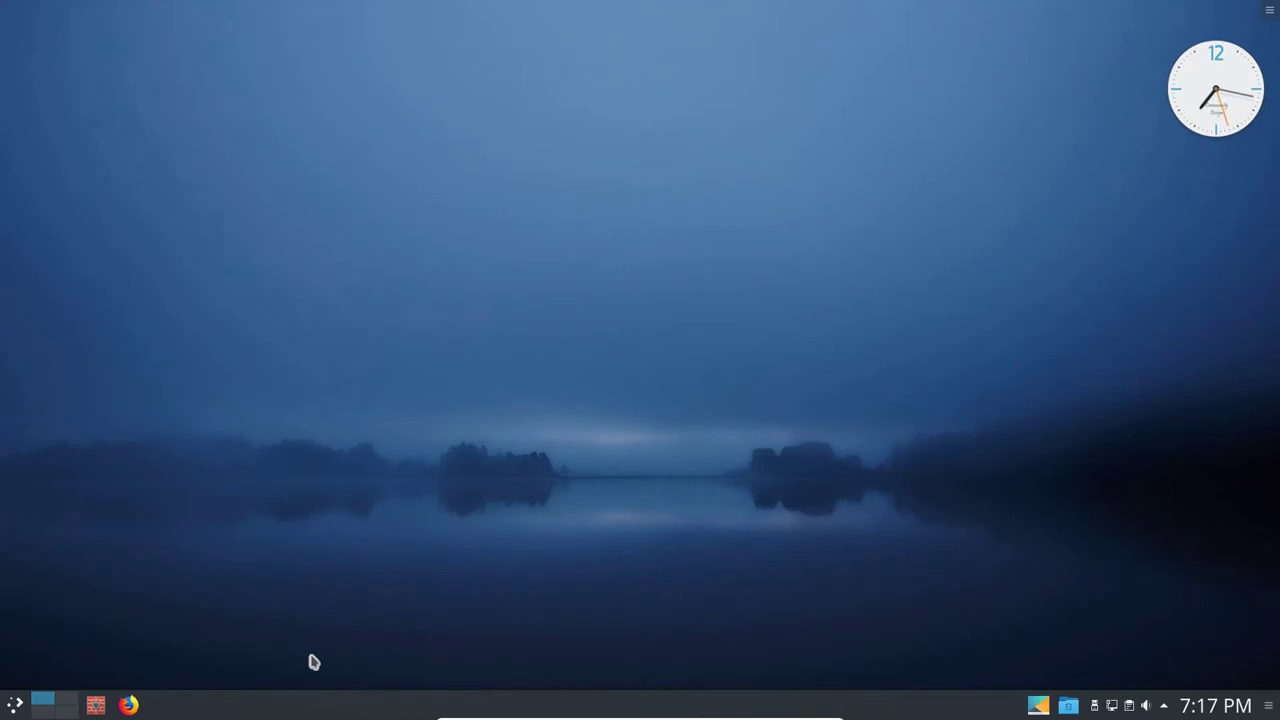
# Step: Open a Konsole terminal, view the running processes and memory use with htop, and close the window
pyautogui.click(14, 707)
pyautogui.press('Escape')
pyautogui.write('htop')
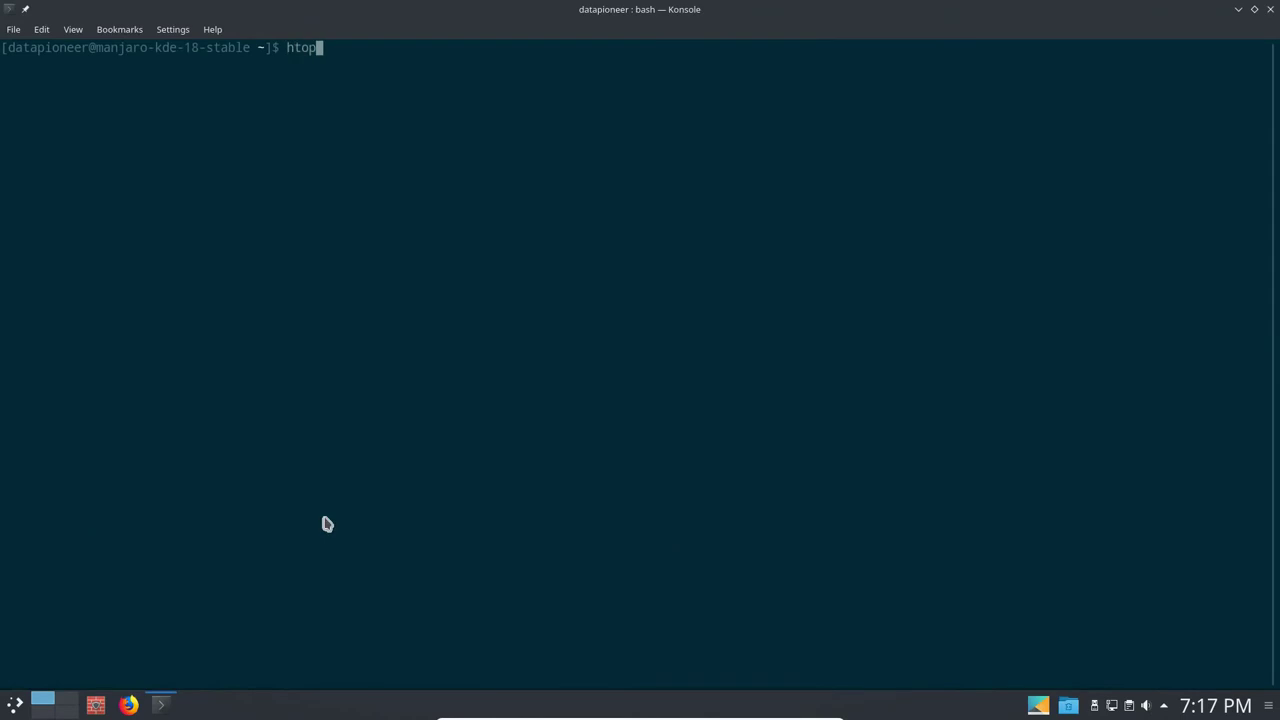
pyautogui.press('Return')
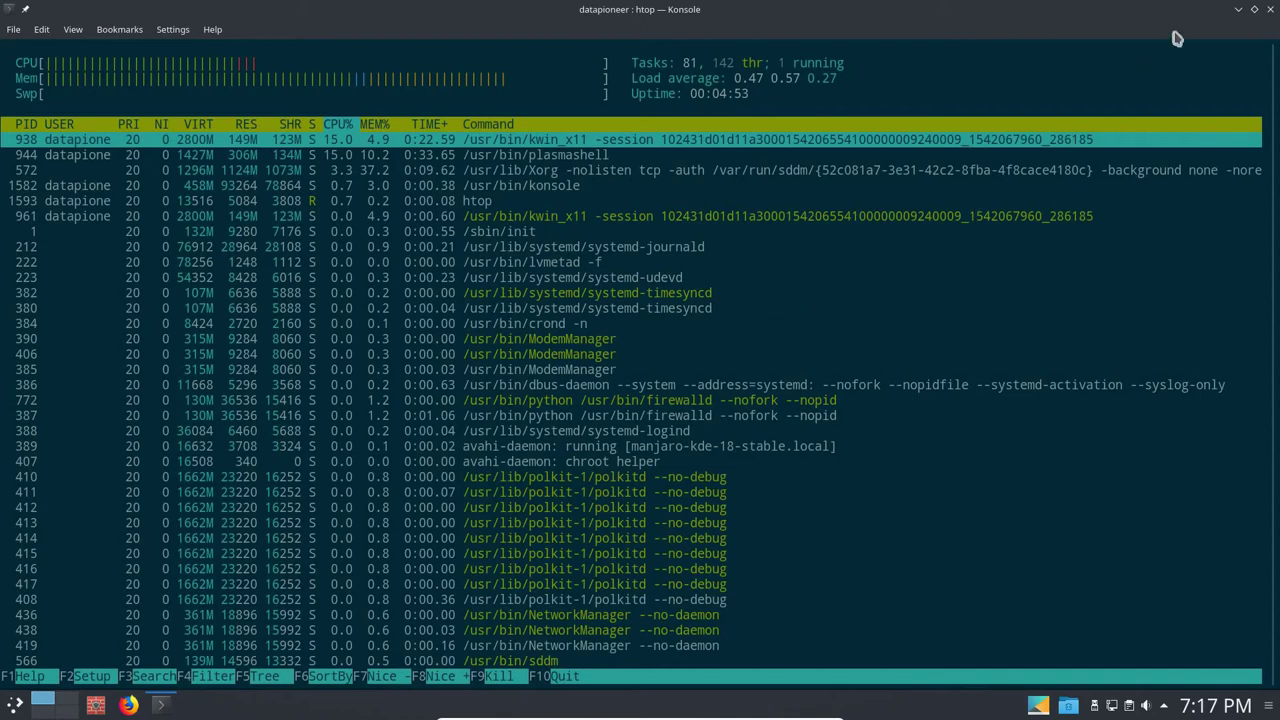
pyautogui.click(1270, 9)
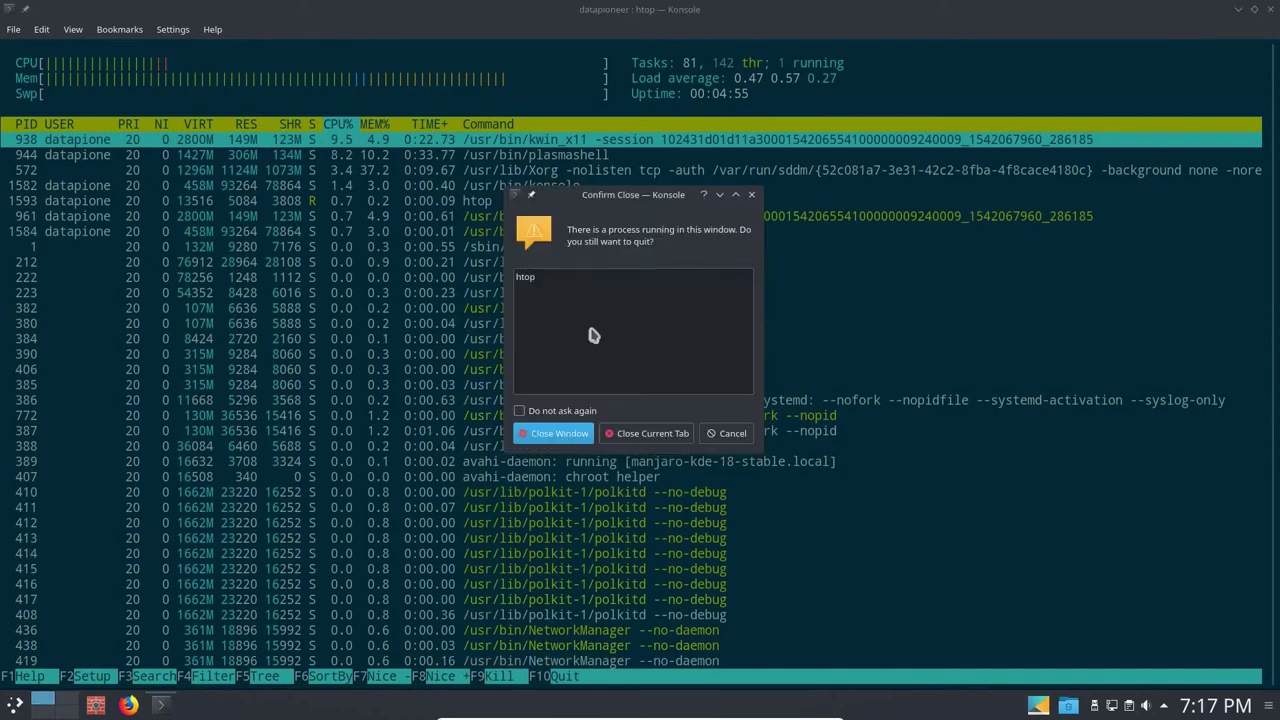
pyautogui.click(530, 436)
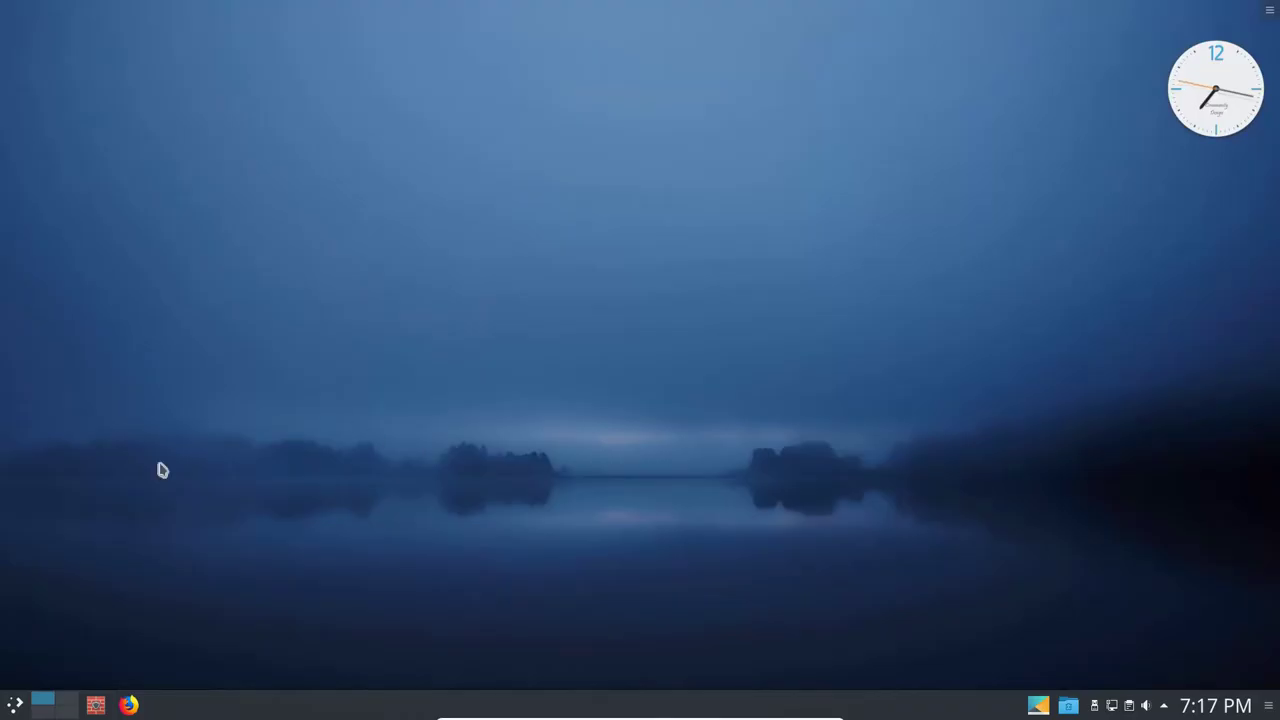
# Step: Reboot the system, log back in with the account password, and dismiss the drop-down terminal
pyautogui.click(14, 706)
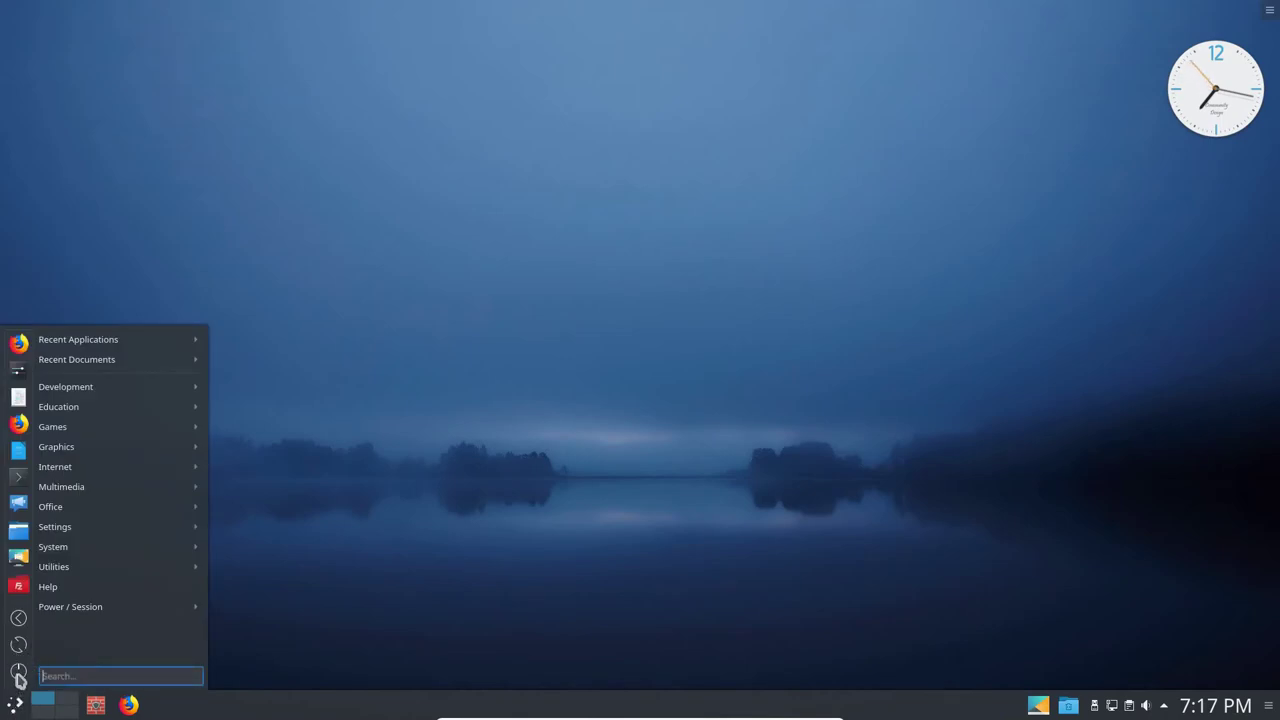
pyautogui.click(18, 680)
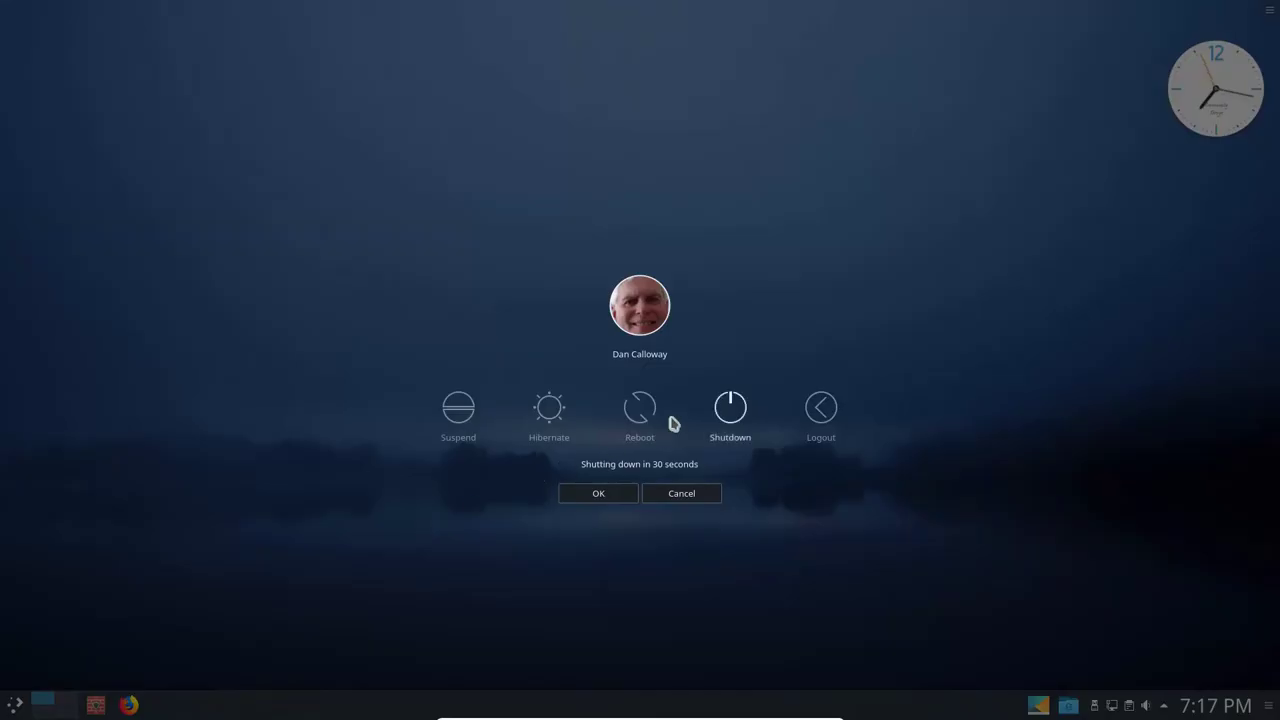
pyautogui.click(645, 410)
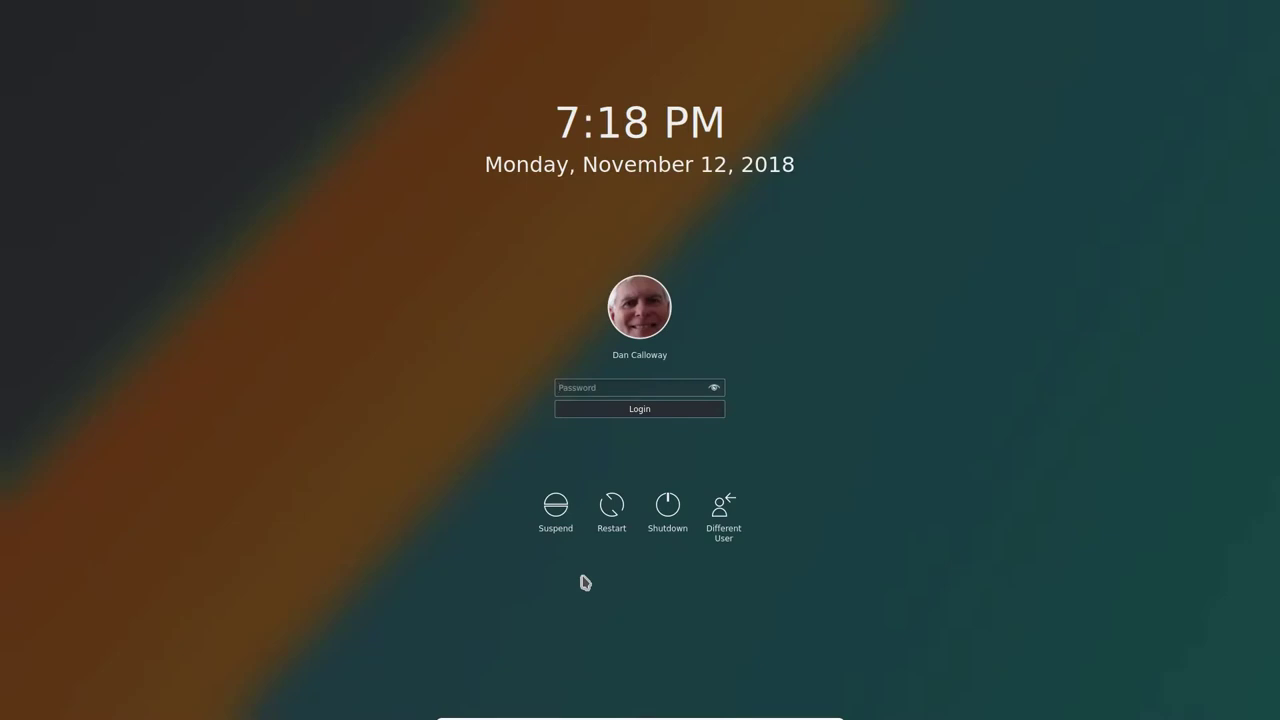
pyautogui.write('••')
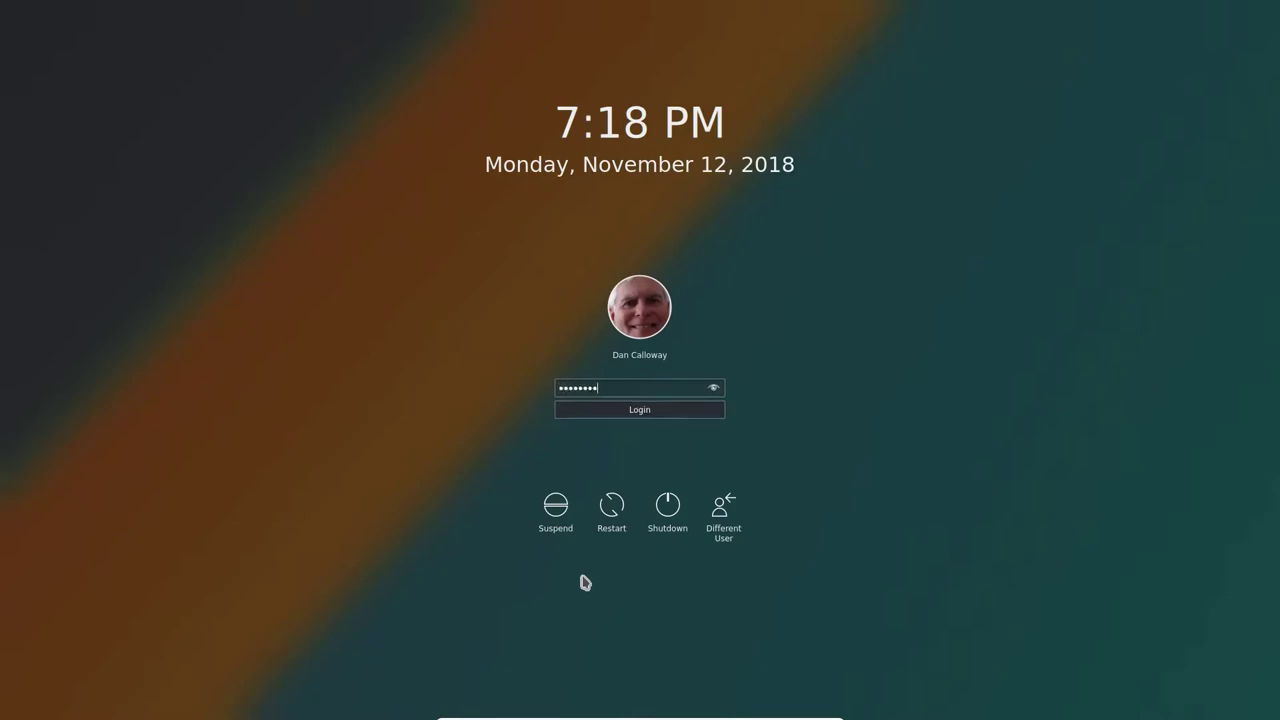
pyautogui.press('Return')
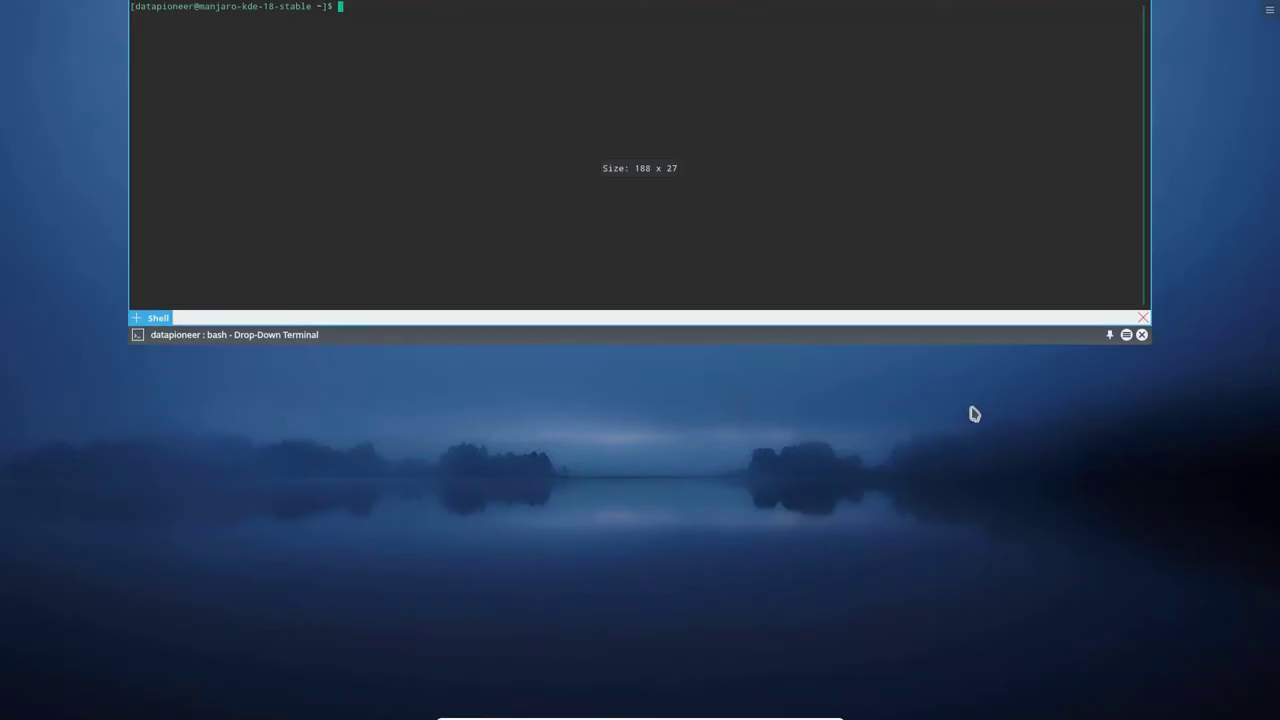
pyautogui.click(997, 356)
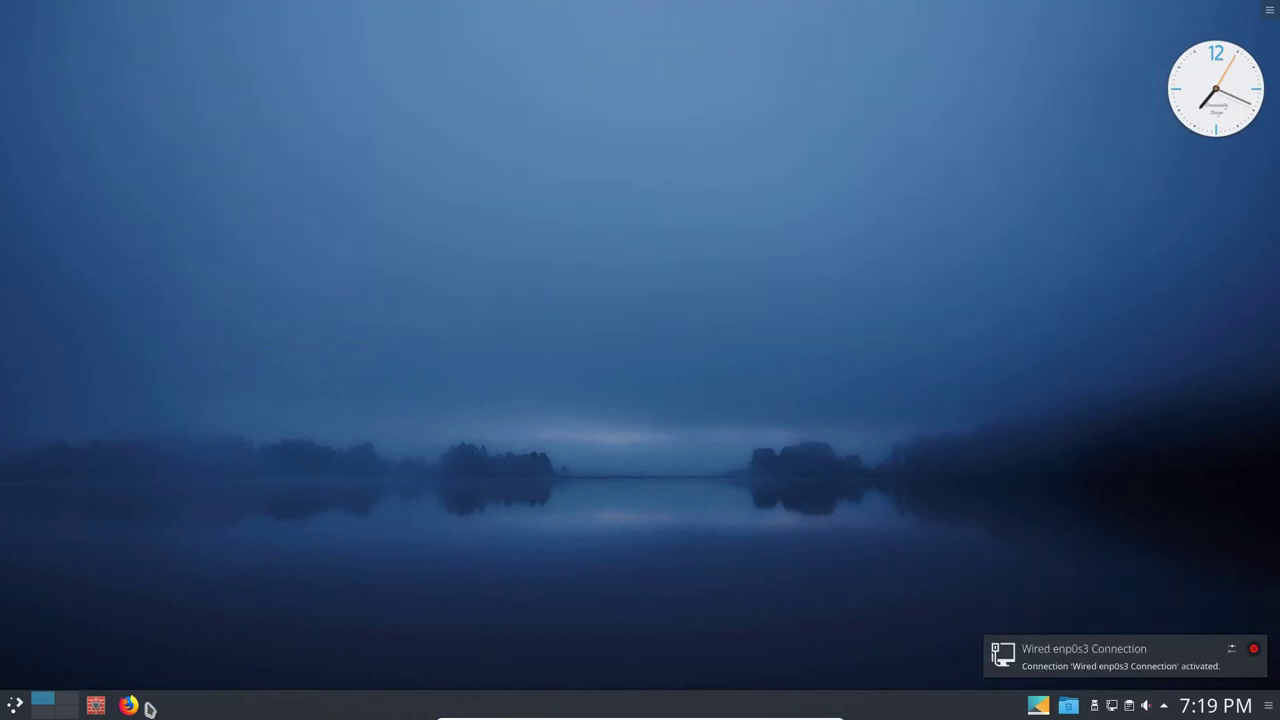
# Step: Open Konsole and run a full system upgrade with sudo pacman -Syyu, authenticating with the account password
pyautogui.click(15, 705)
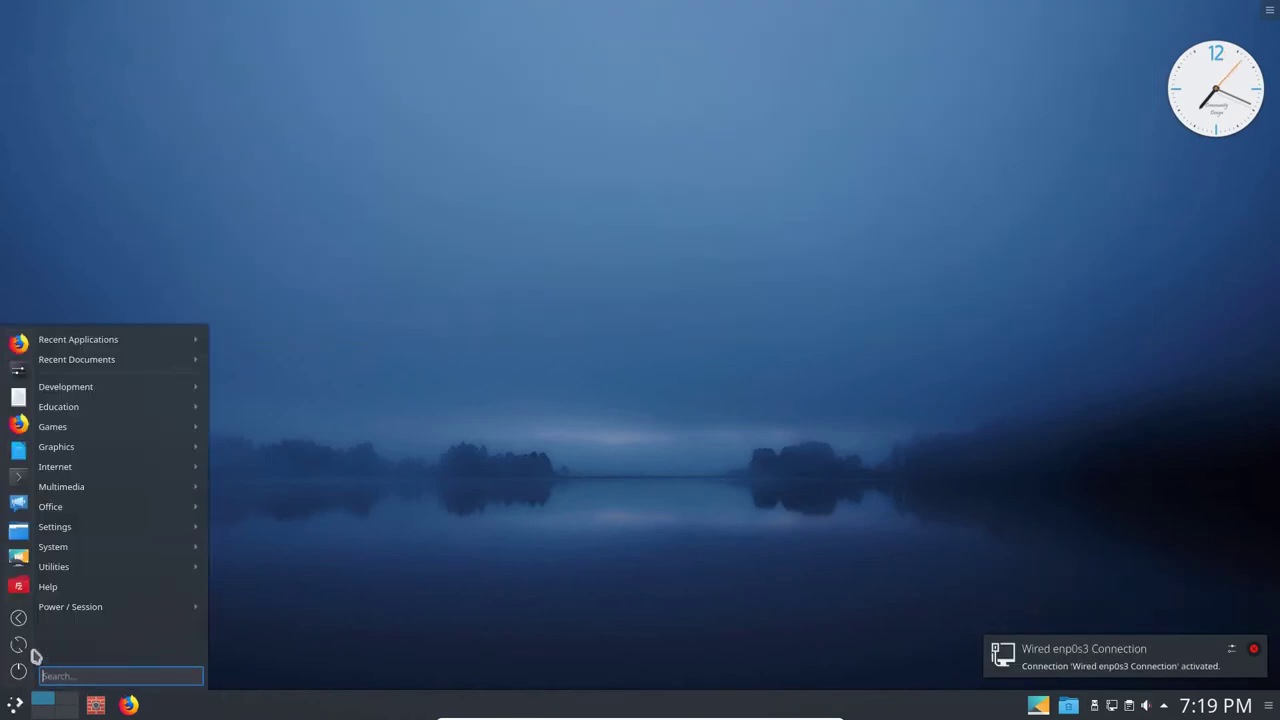
pyautogui.click(18, 478)
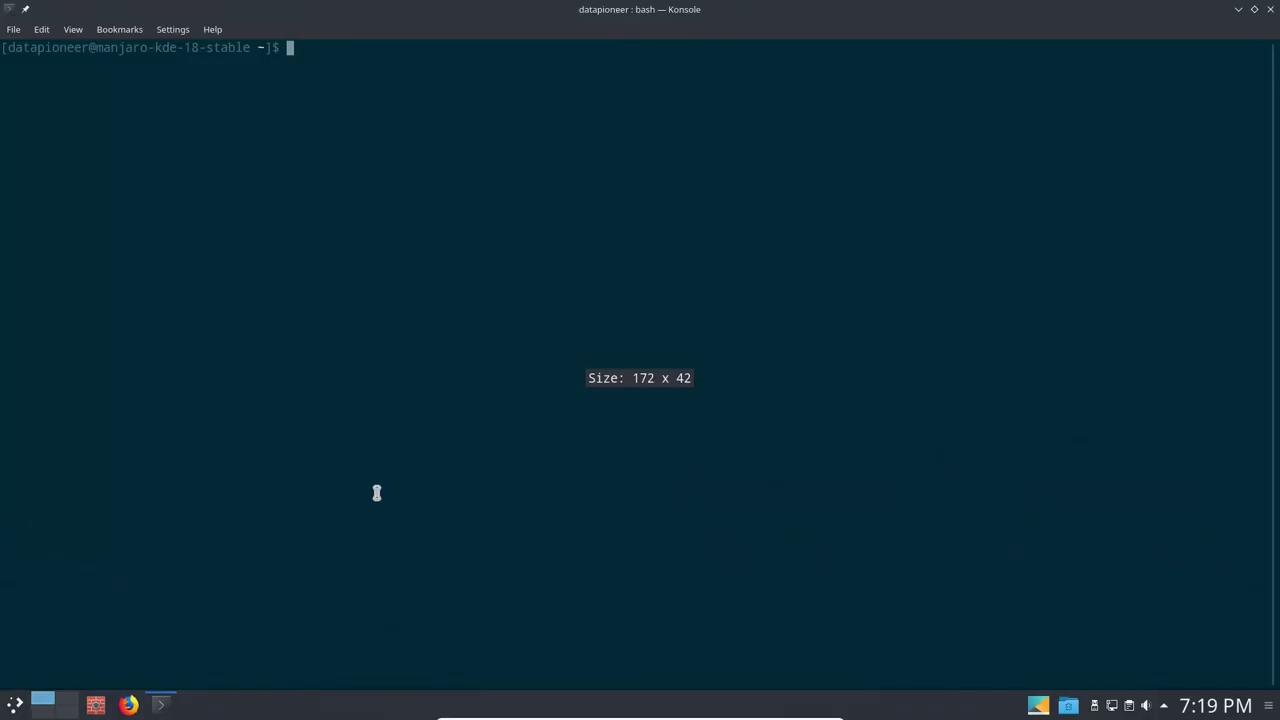
pyautogui.write('sudo ')
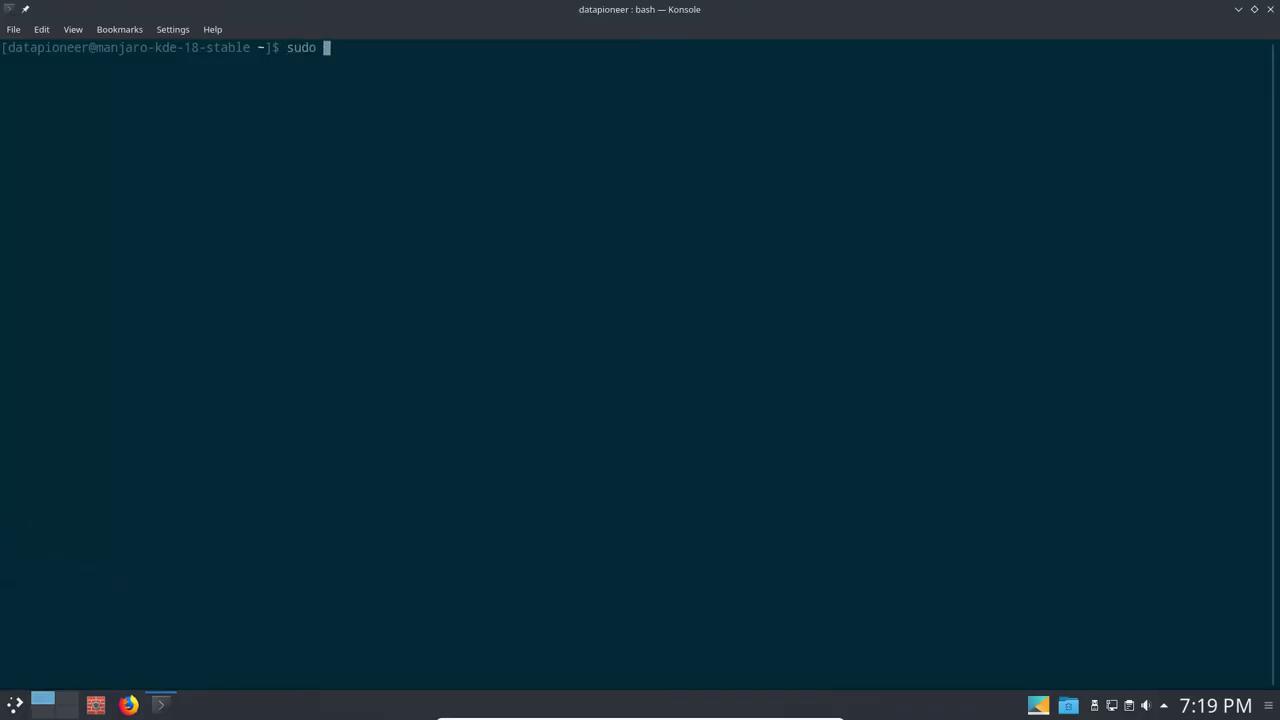
pyautogui.write('pacman -Syyu')
pyautogui.press('Return')
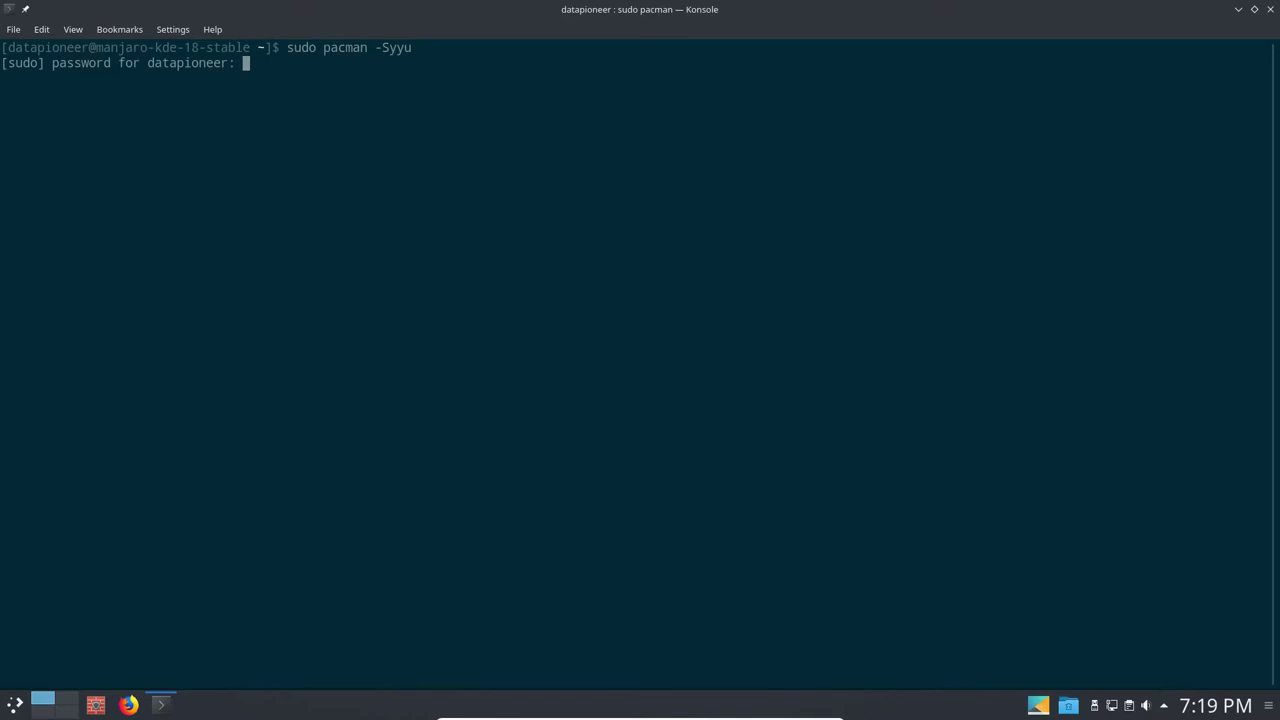
pyautogui.press('Return')
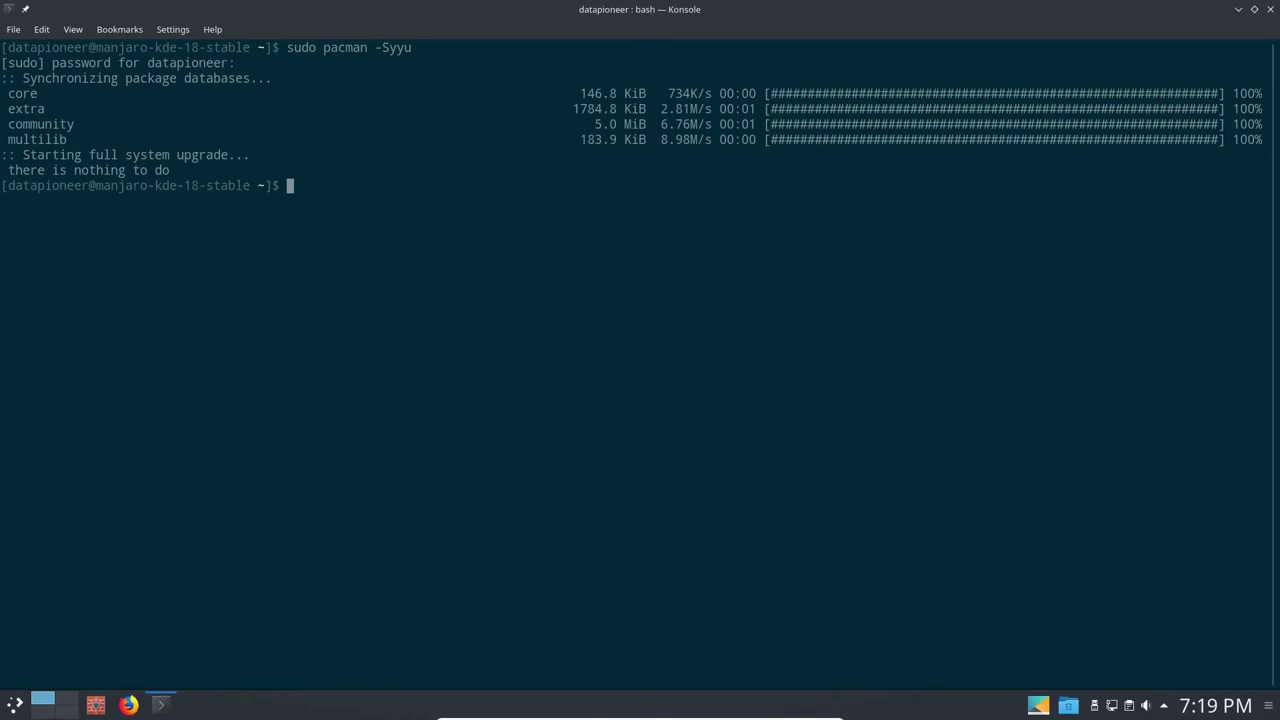
# Step: Check processes and memory use after the reboot with htop, and close the Konsole window
pyautogui.write('htop')
pyautogui.press('Return')
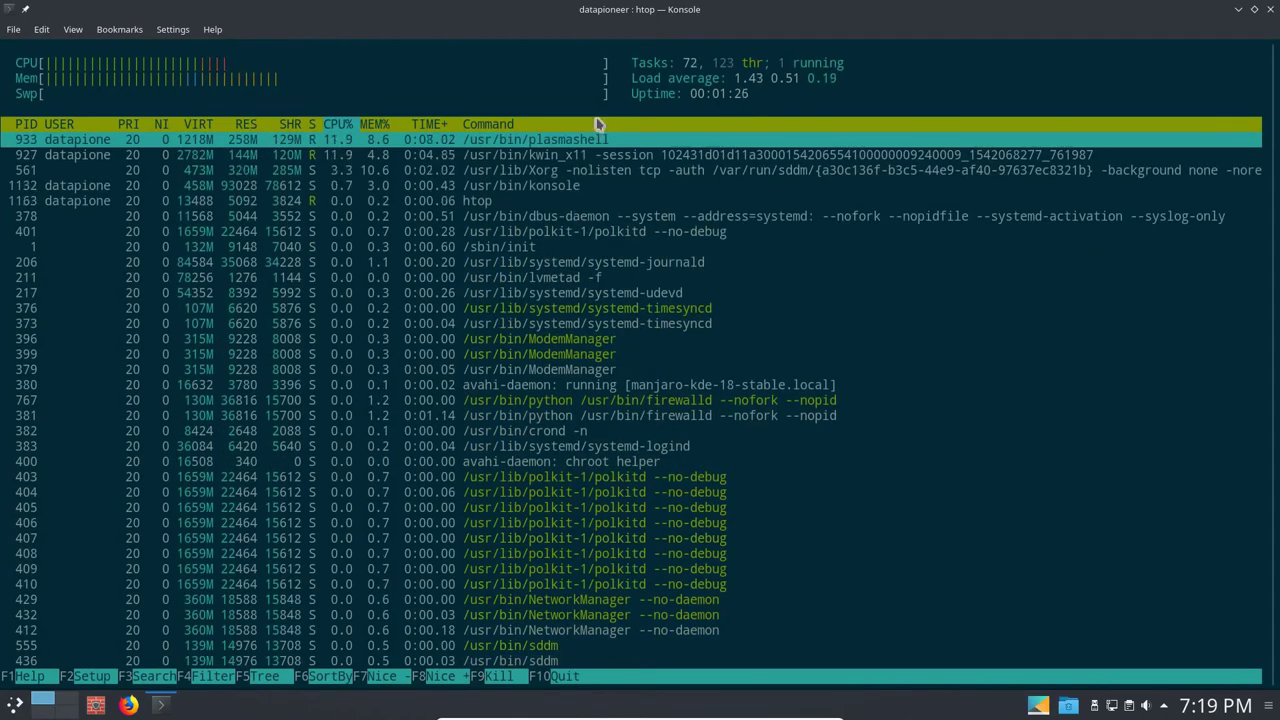
pyautogui.click(1270, 9)
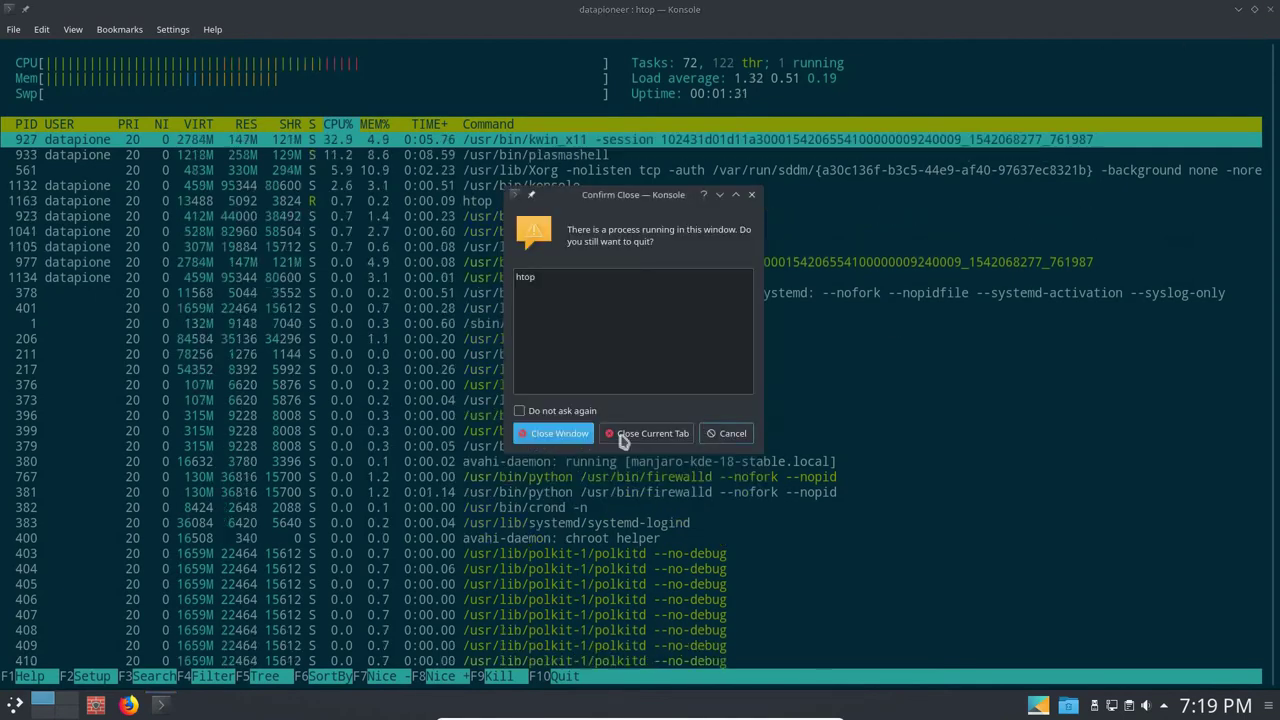
pyautogui.click(561, 437)
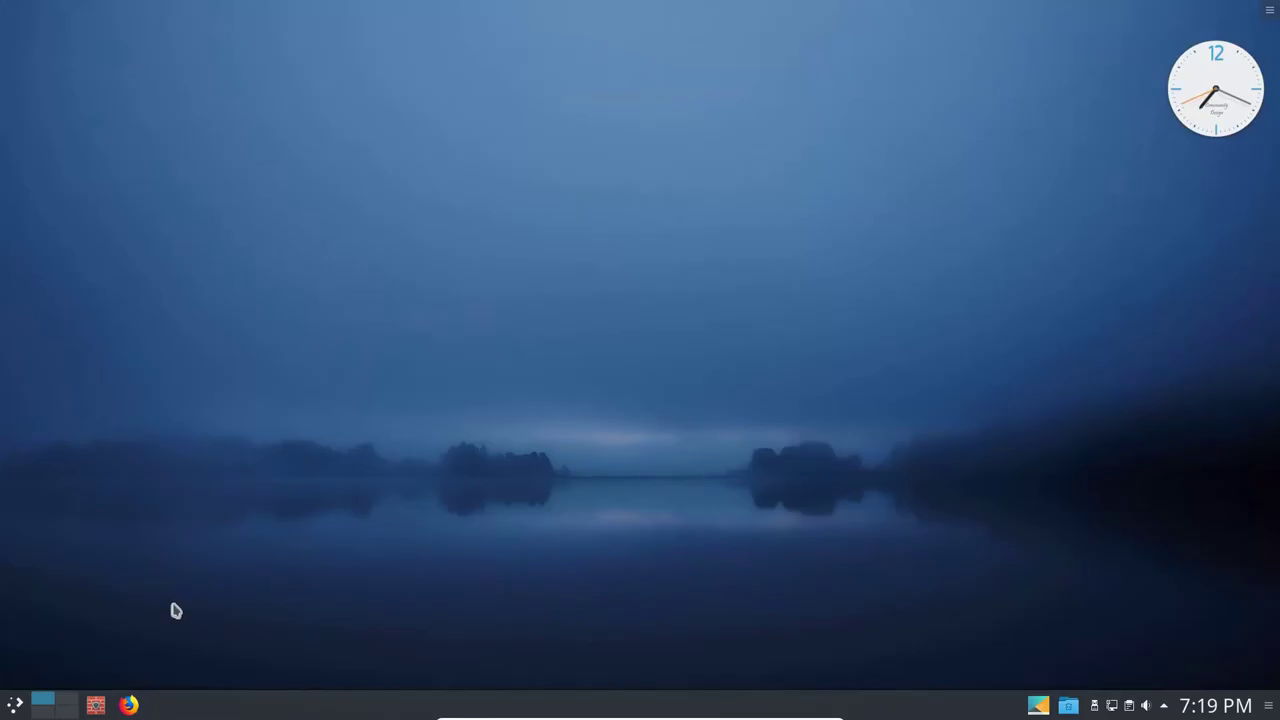
# Step: Set the desktop wallpaper to the image numbered 02025 from the Pictures/Fog folder, using the maximized desktop settings
pyautogui.rightClick(622, 436)
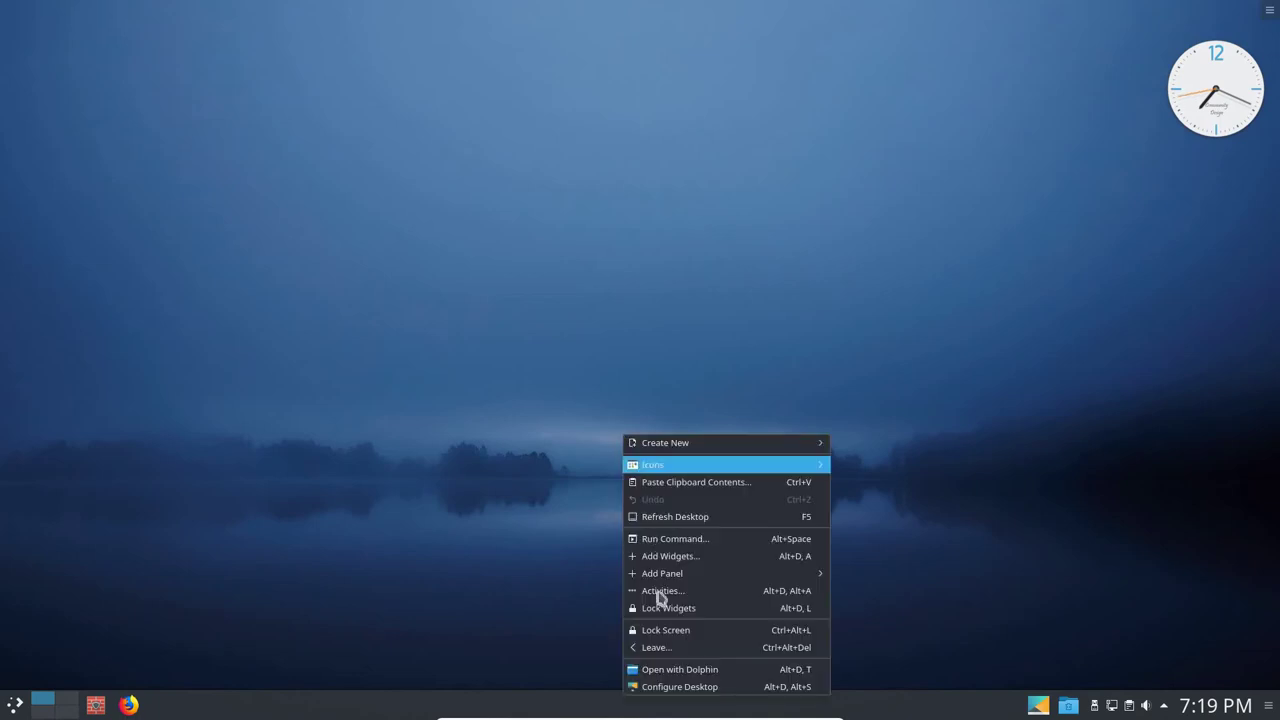
pyautogui.click(676, 687)
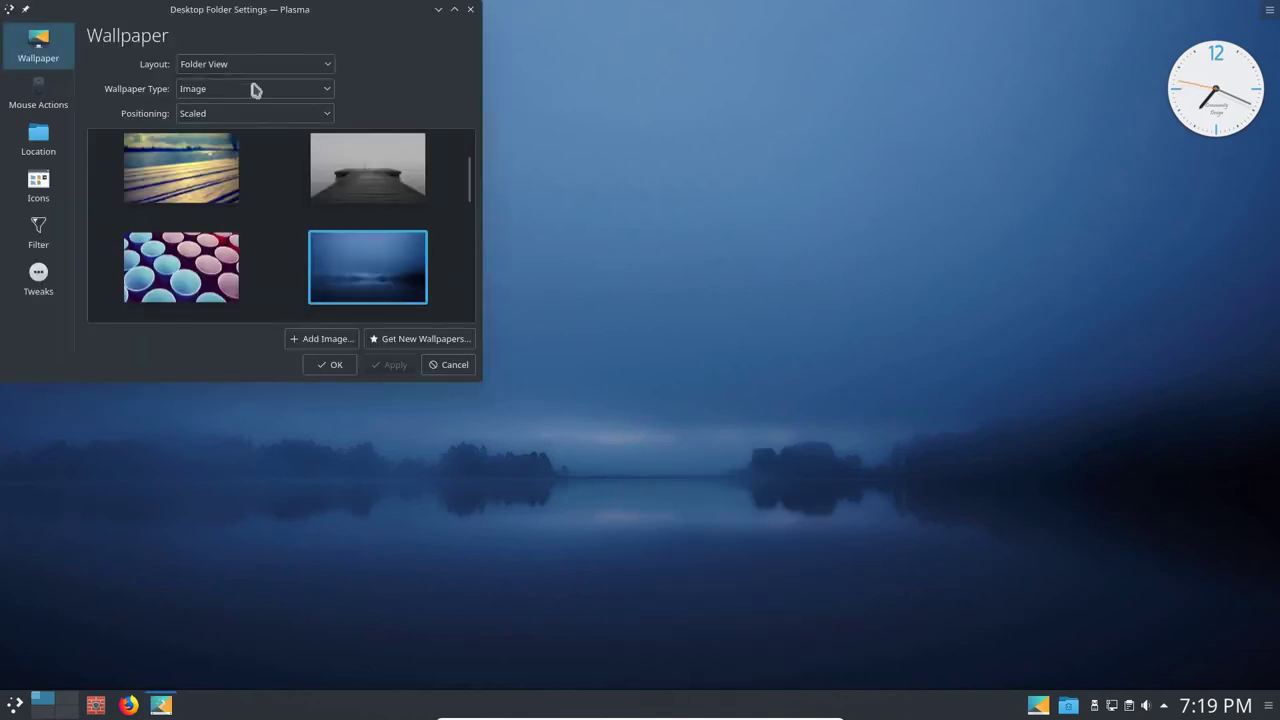
pyautogui.moveTo(169, 9); pyautogui.dragTo(526, 8)
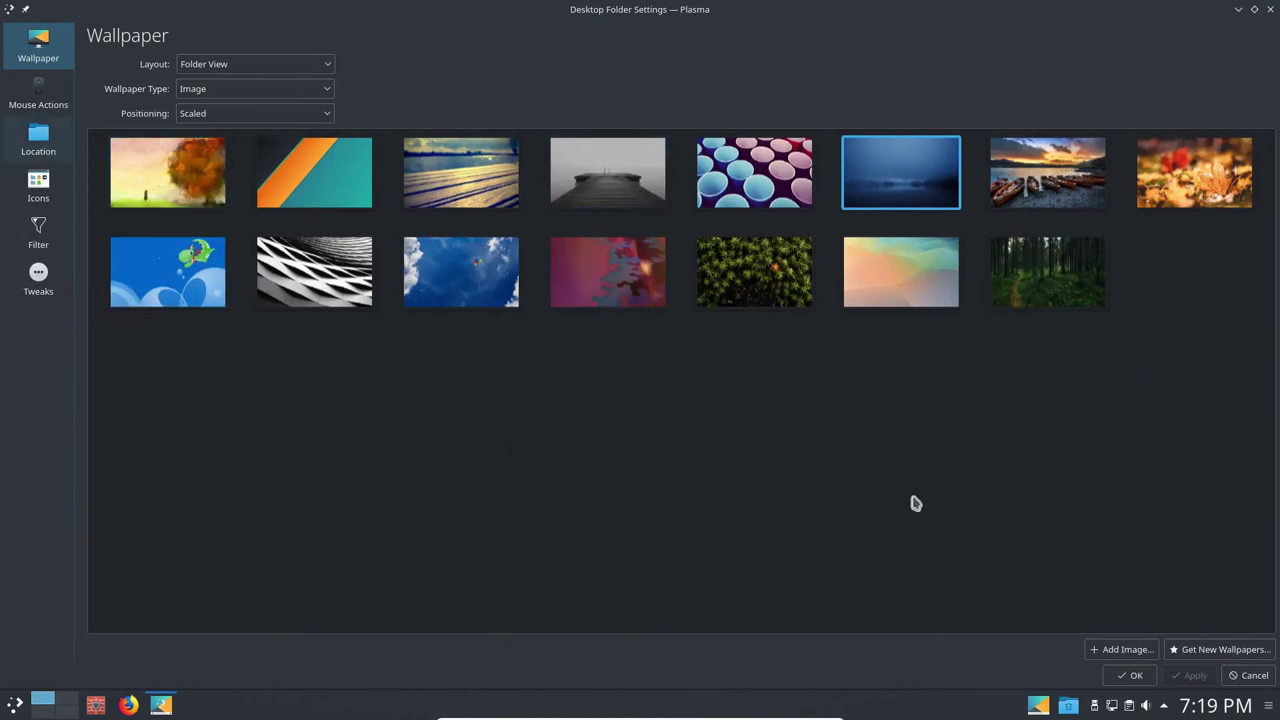
pyautogui.click(1123, 651)
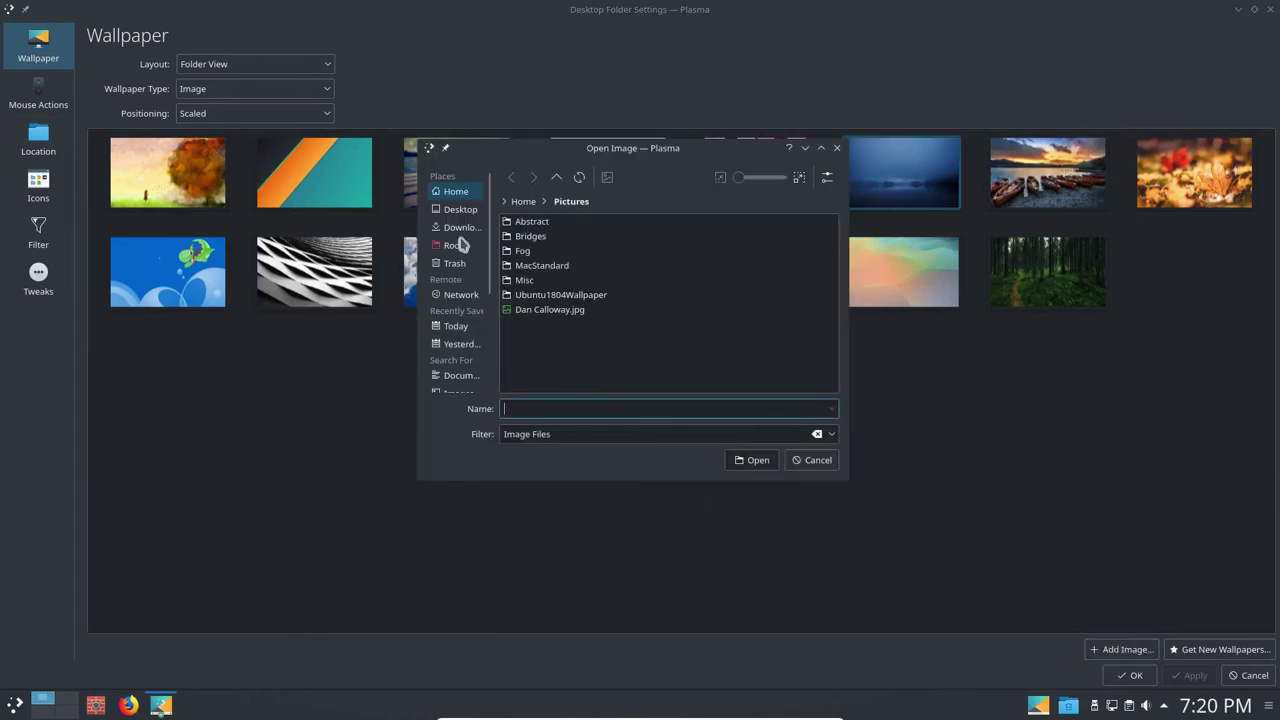
pyautogui.click(522, 251)
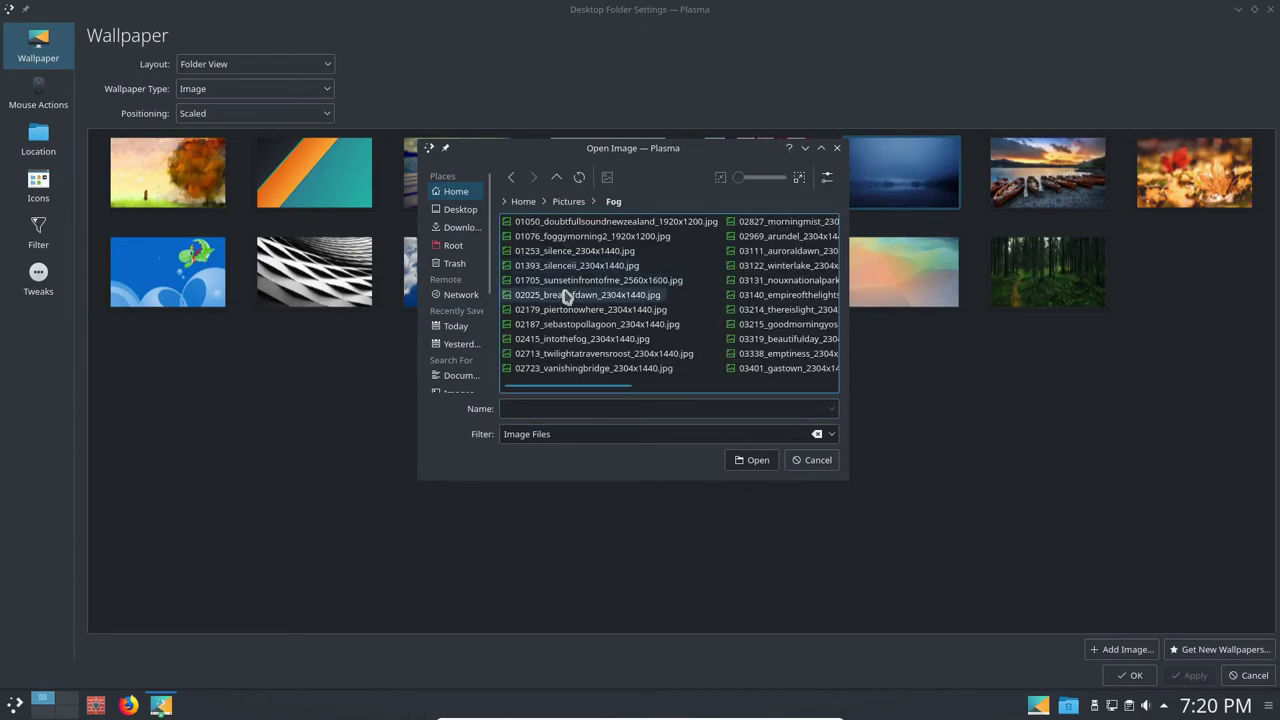
pyautogui.doubleClick(567, 295)
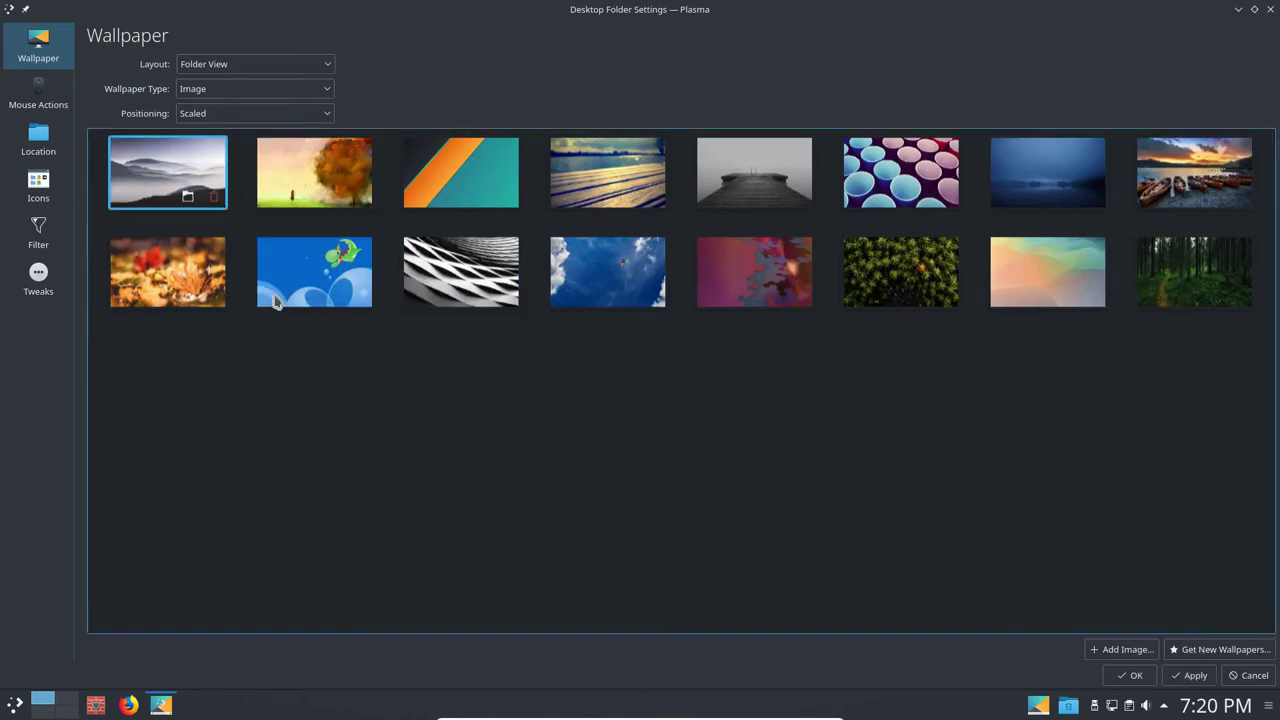
pyautogui.click(1131, 676)
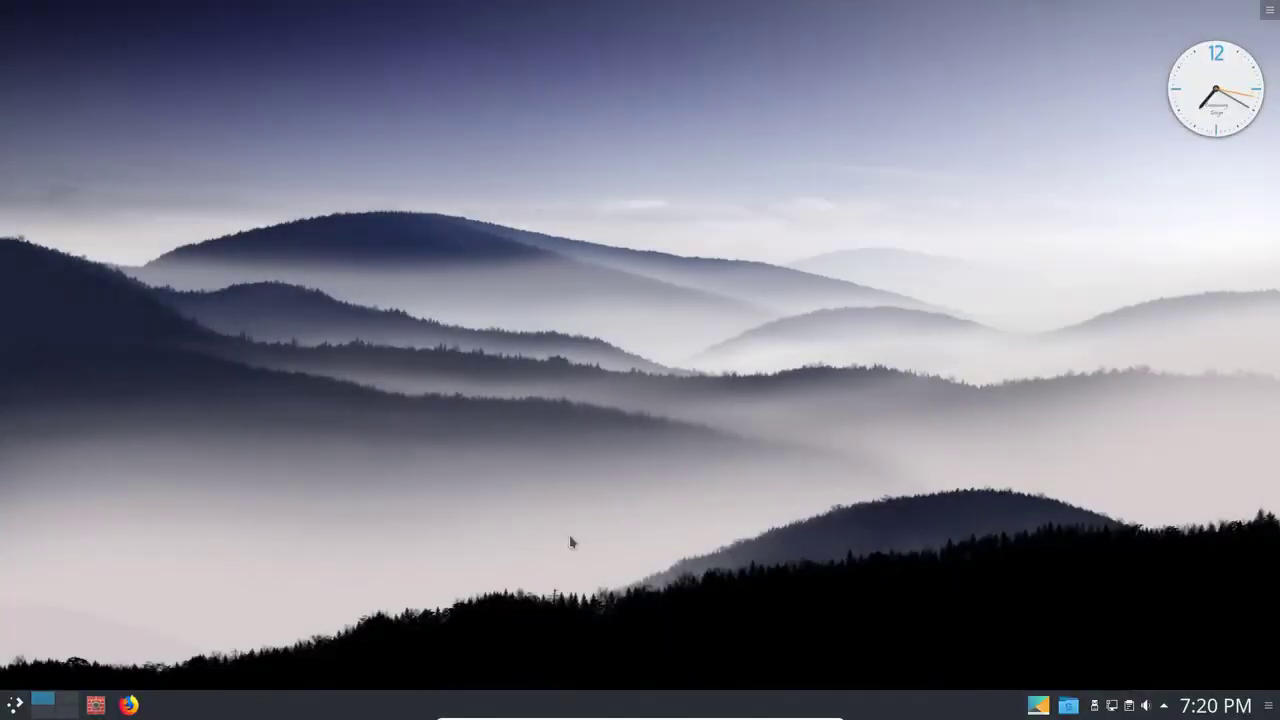
# Step: Add 02059_bridge_2304x1440.jpg from the Pictures/Bridges folder to the wallpaper collection, browsing the files with enlarged thumbnails, and accept the desktop settings
pyautogui.rightClick(611, 496)
pyautogui.click(639, 490)
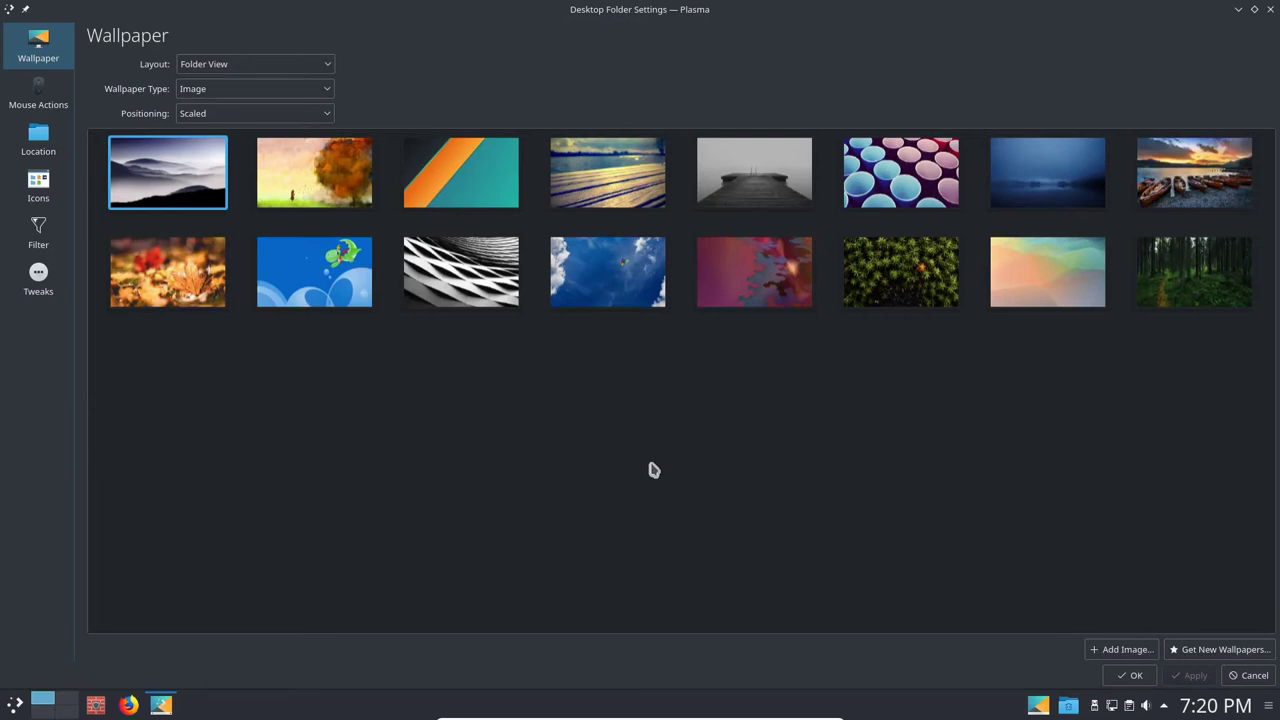
pyautogui.click(1109, 644)
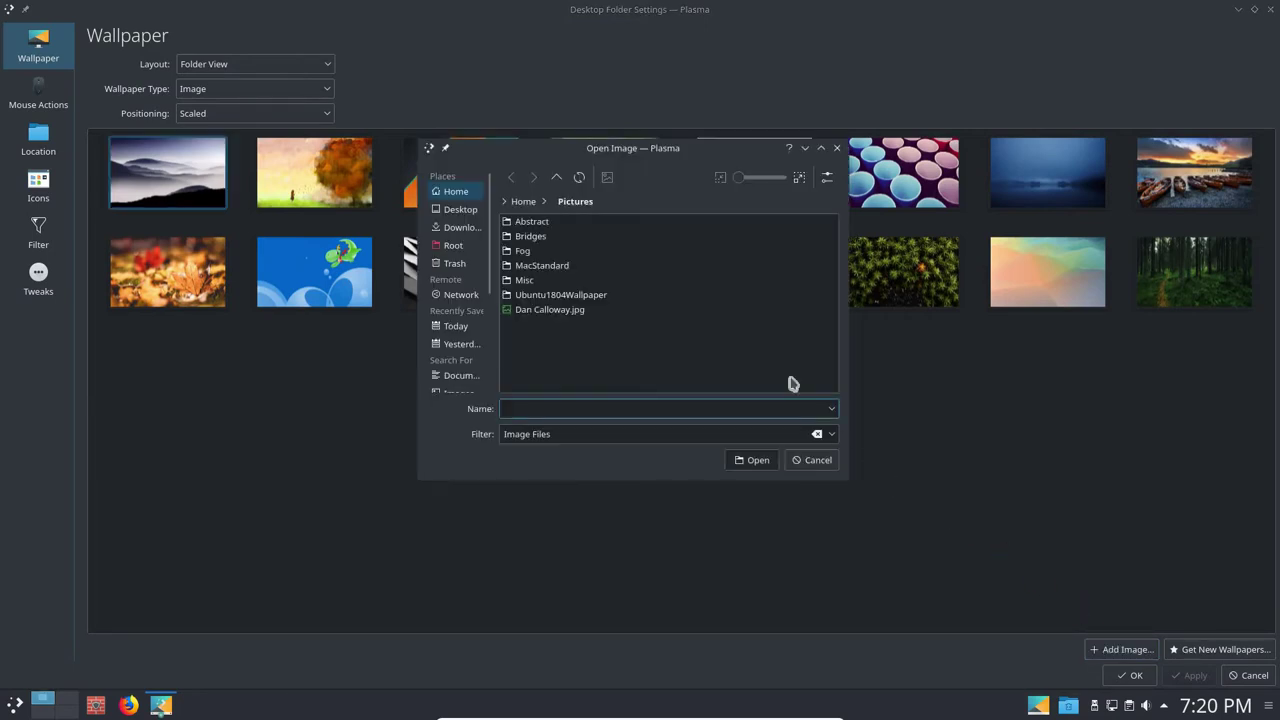
pyautogui.click(533, 238)
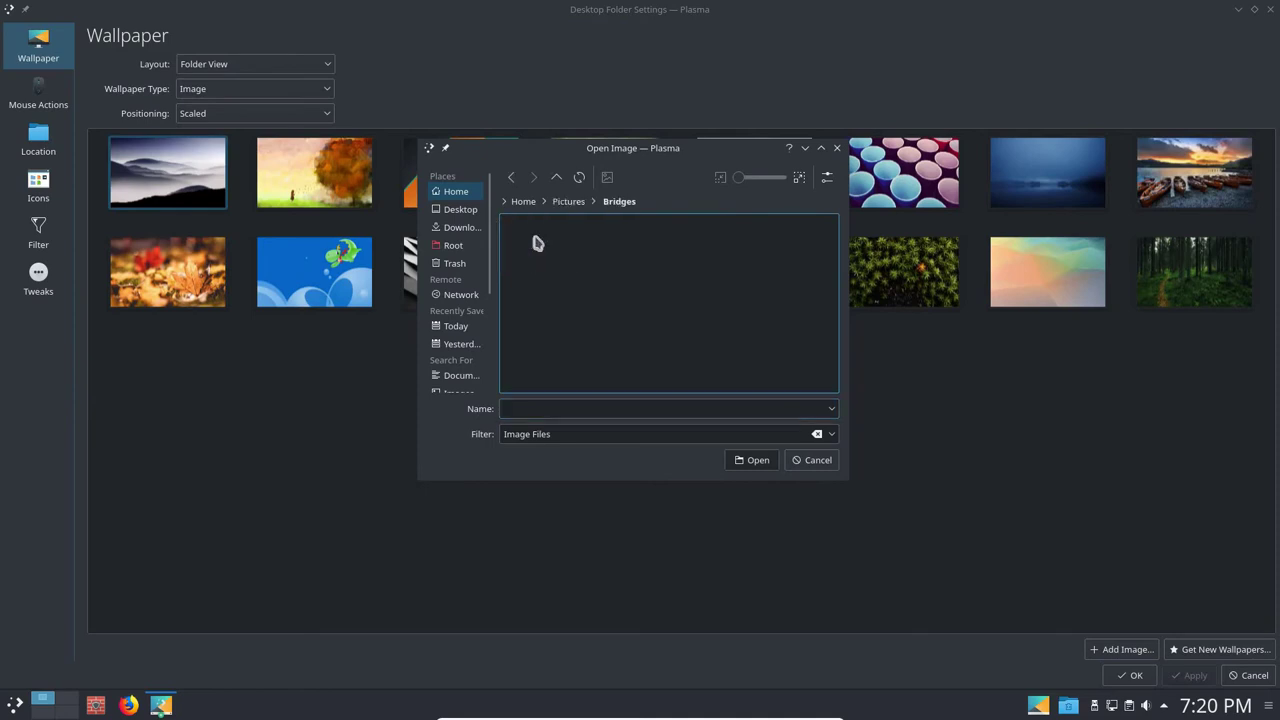
pyautogui.click(821, 148)
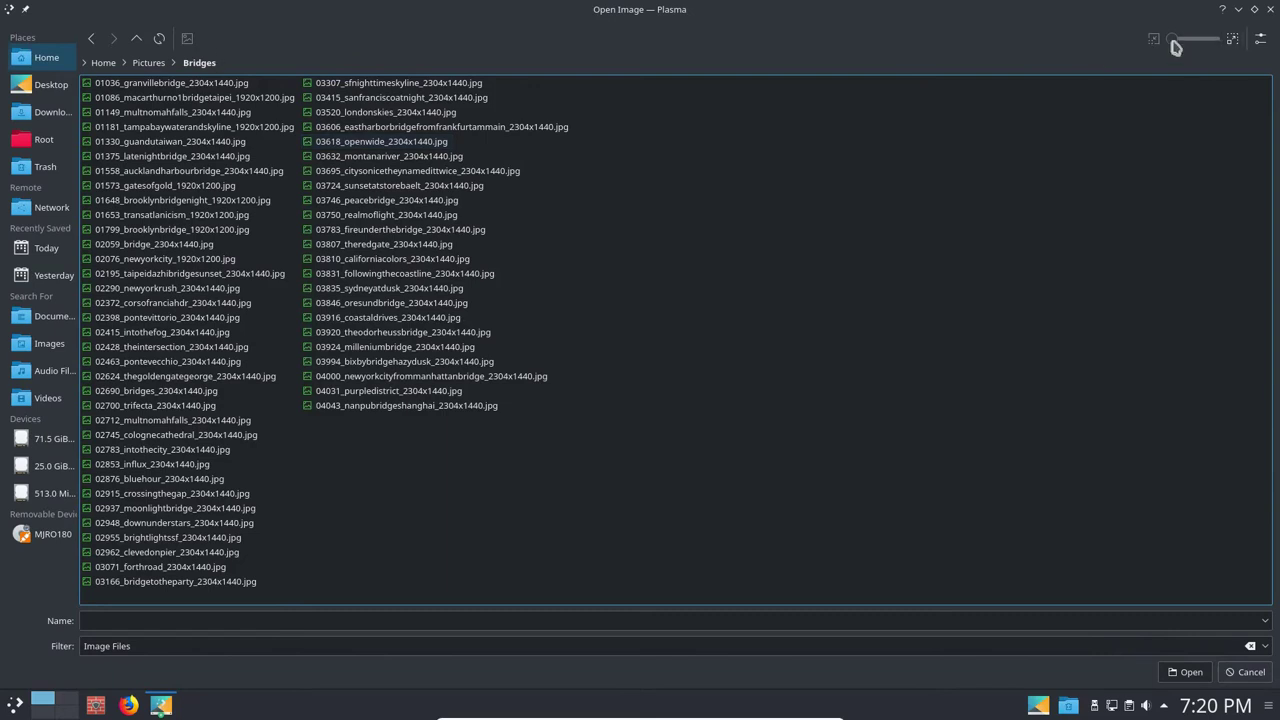
pyautogui.moveTo(1175, 47); pyautogui.dragTo(1191, 46)
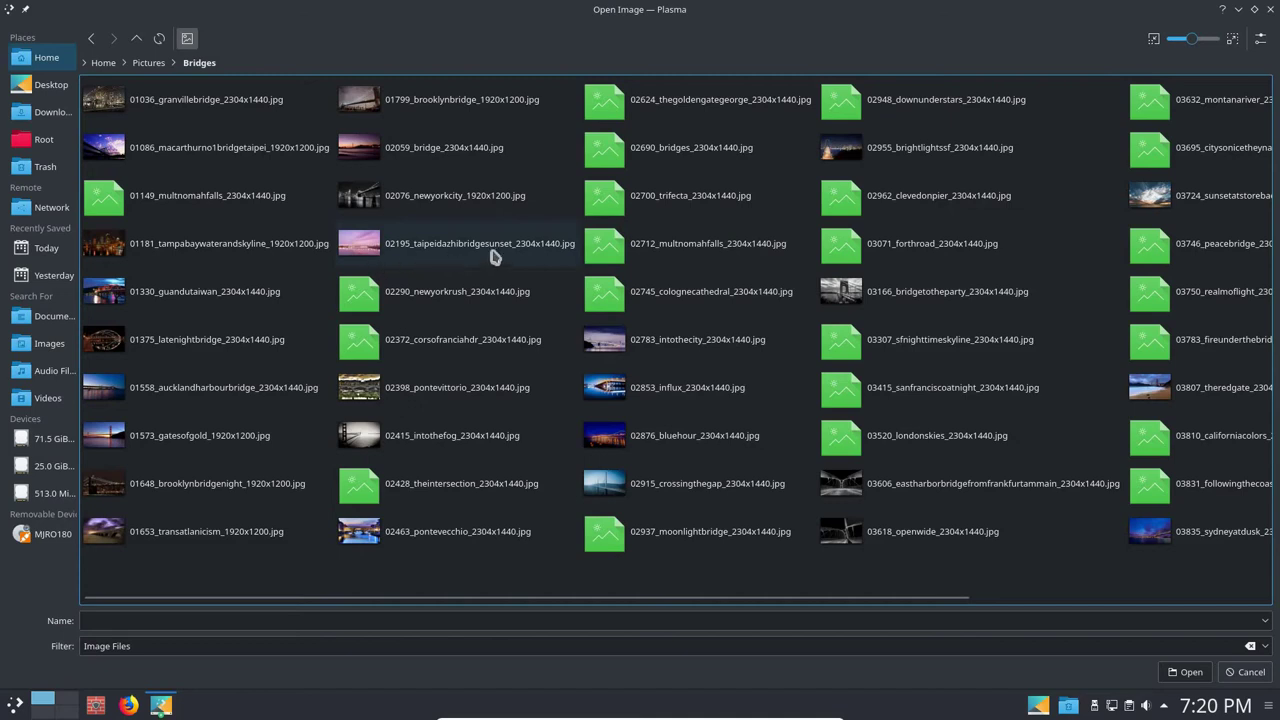
pyautogui.doubleClick(432, 147)
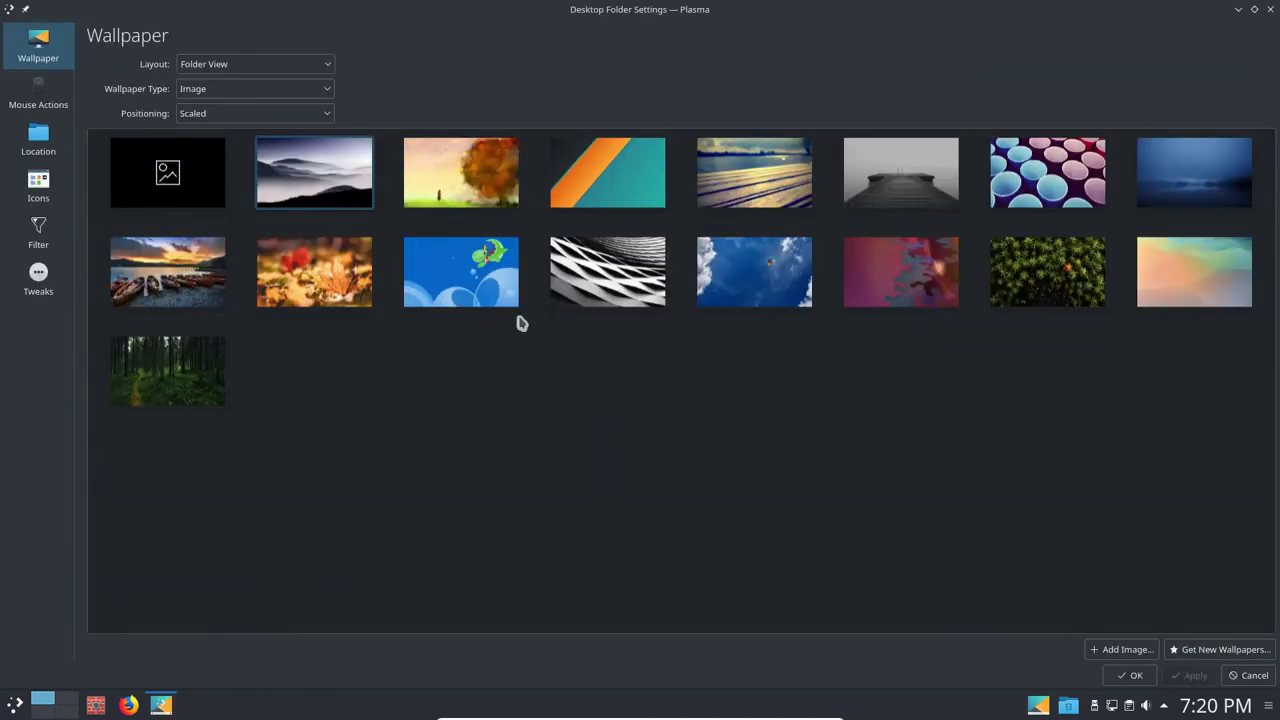
pyautogui.click(1138, 677)
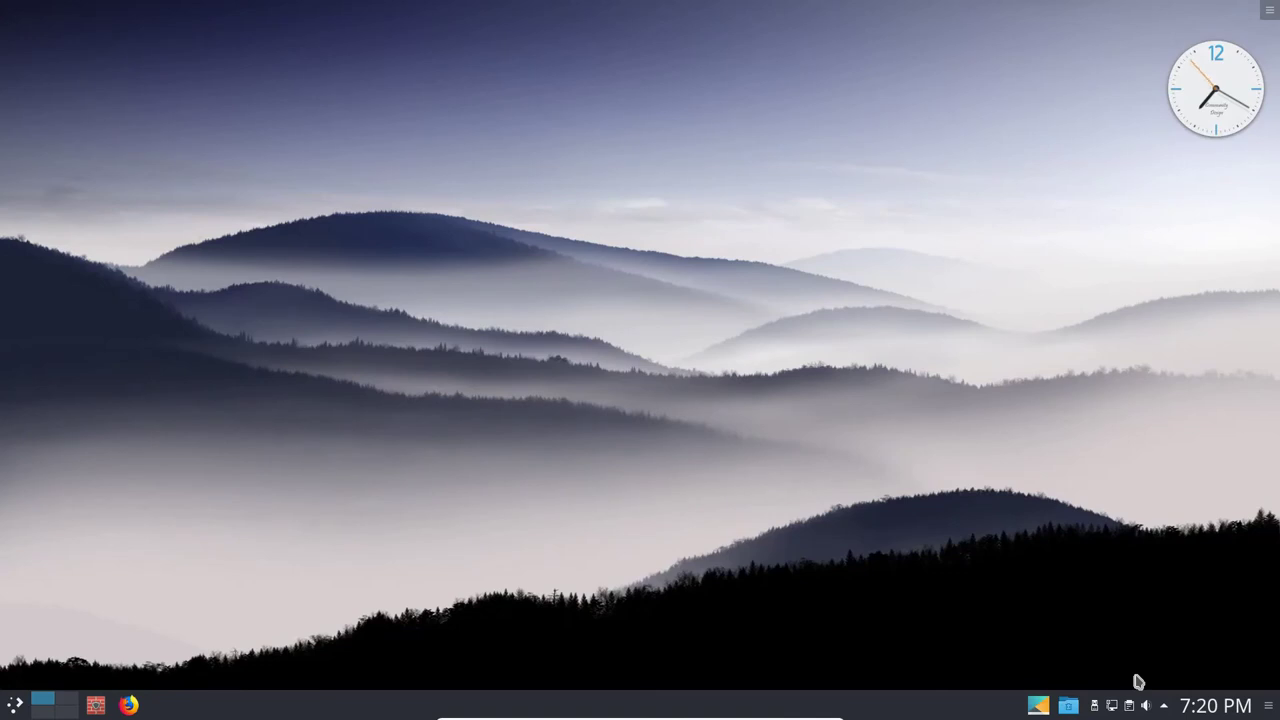
# Step: Set the desktop wallpaper to the newly added image of the lit bridge at dusk and accept the desktop settings
pyautogui.rightClick(785, 500)
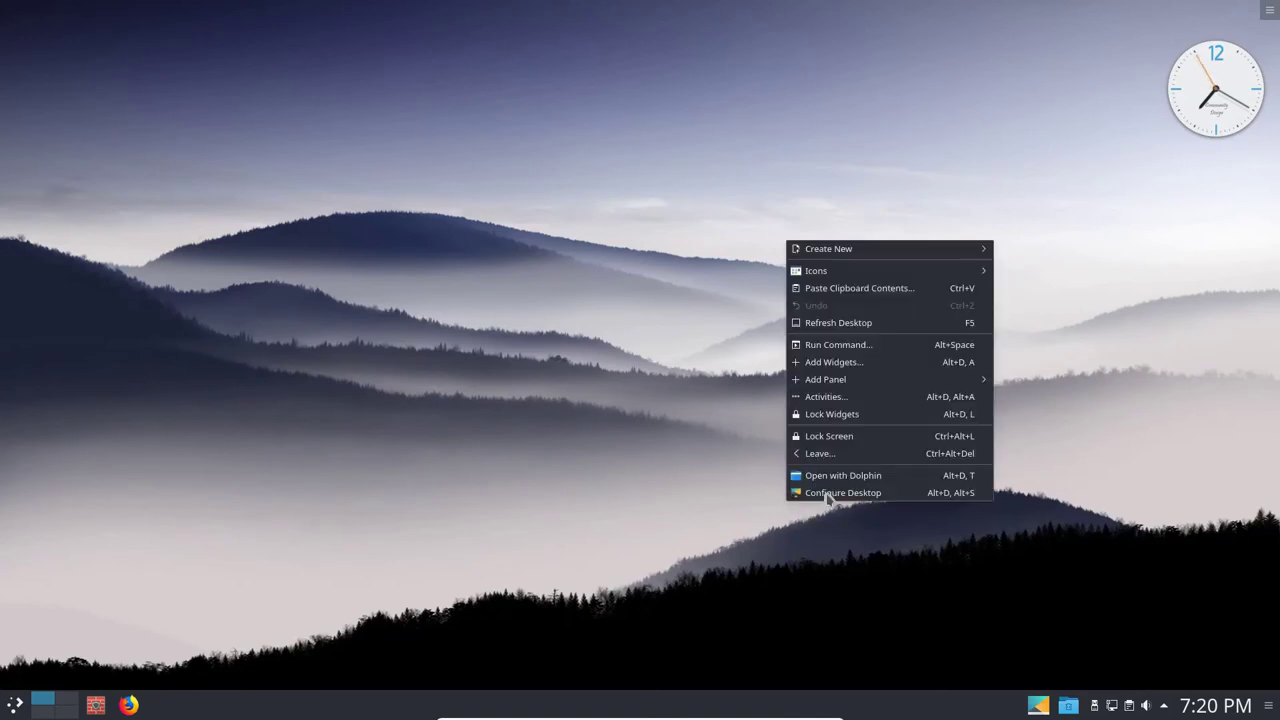
pyautogui.click(625, 455)
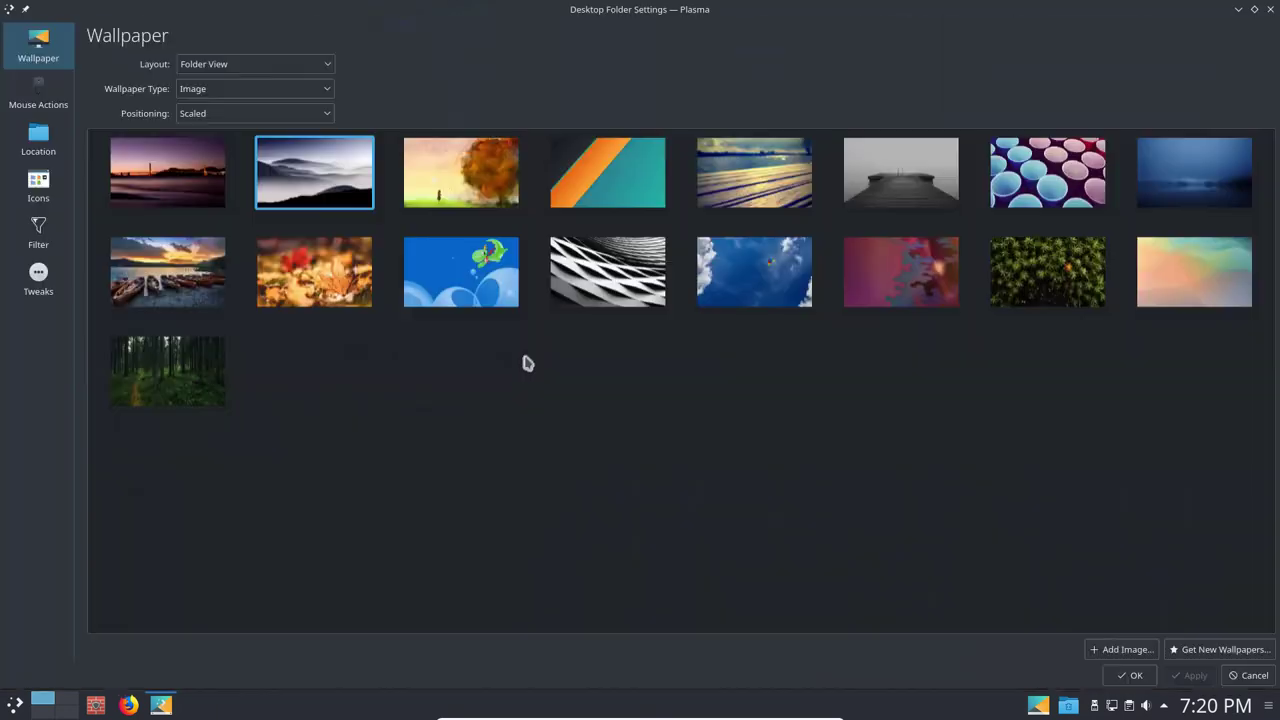
pyautogui.click(210, 185)
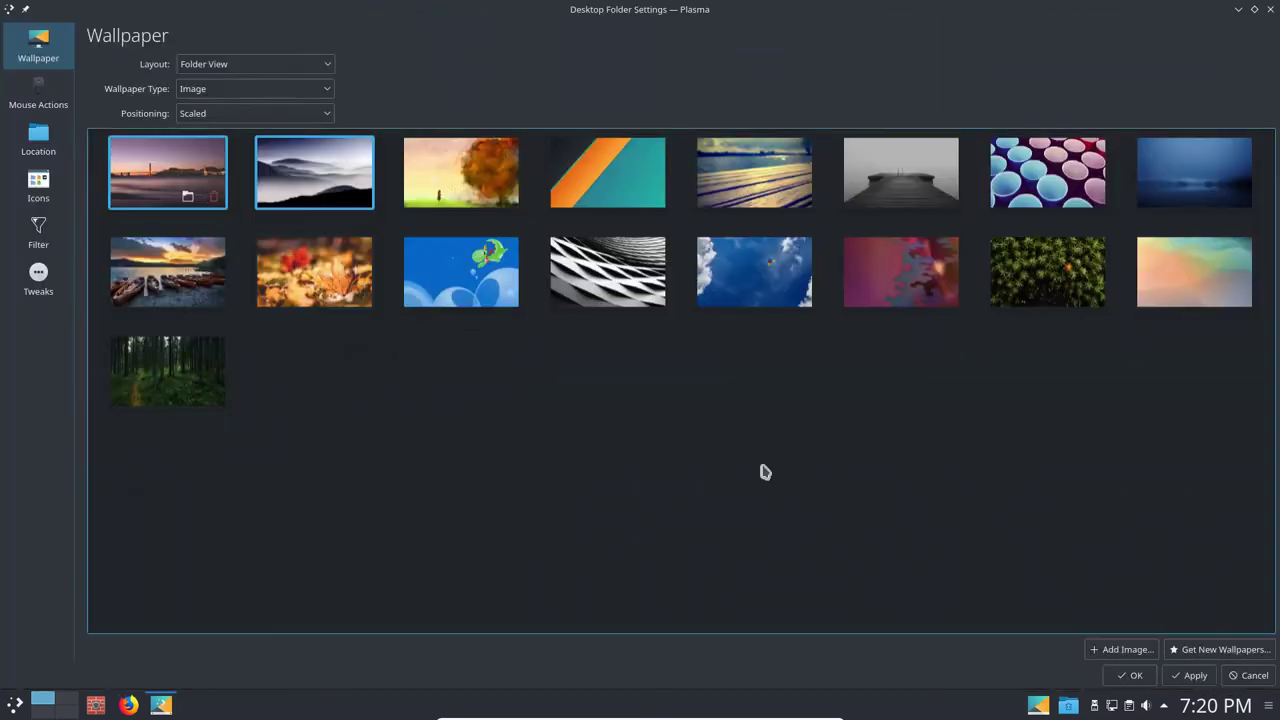
pyautogui.click(1136, 678)
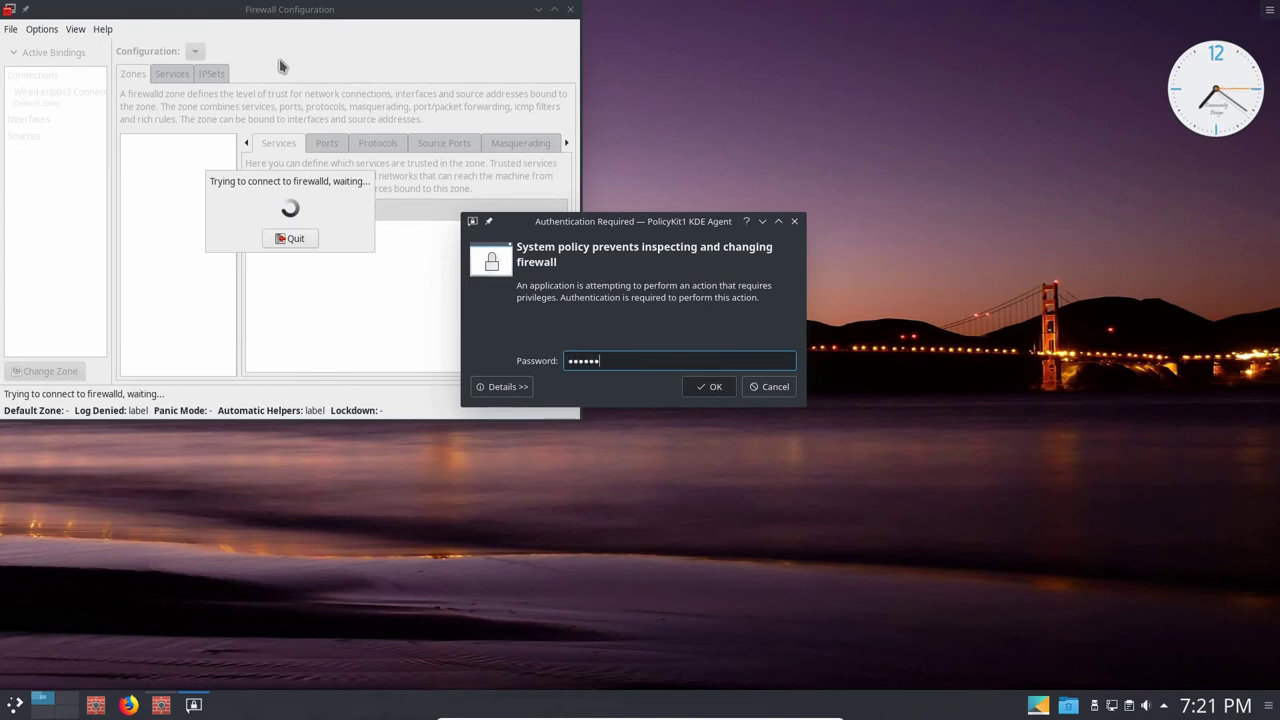
# Step: Authorize access to the firewall configuration by entering the account password, retrying if the first entry is rejected
pyautogui.write('*')
pyautogui.press('Tab')
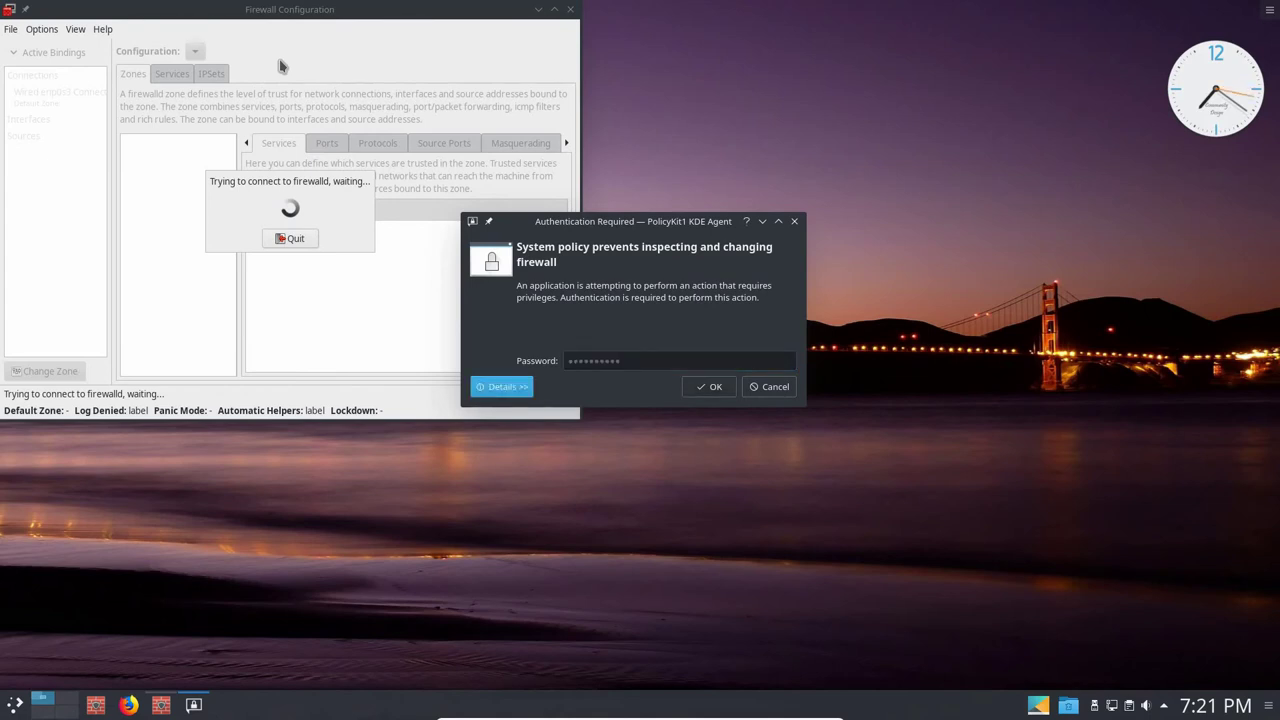
pyautogui.press('Return')
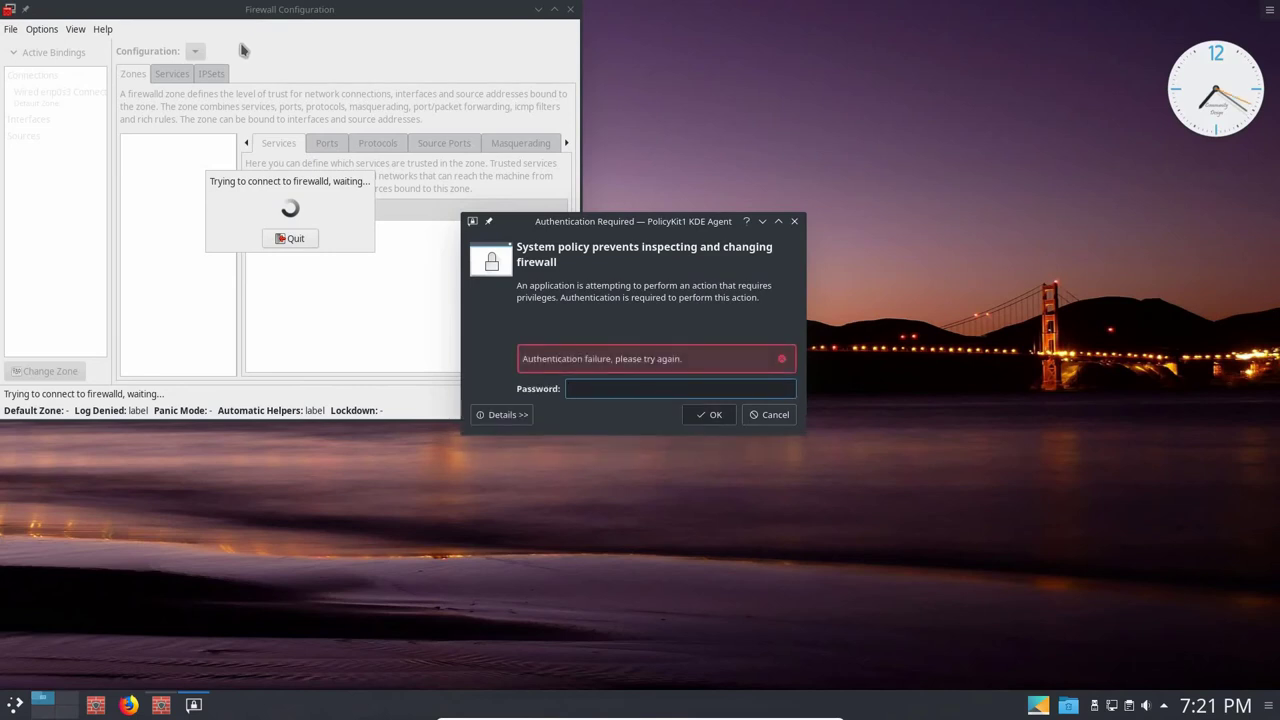
pyautogui.write('************')
pyautogui.press('Return')
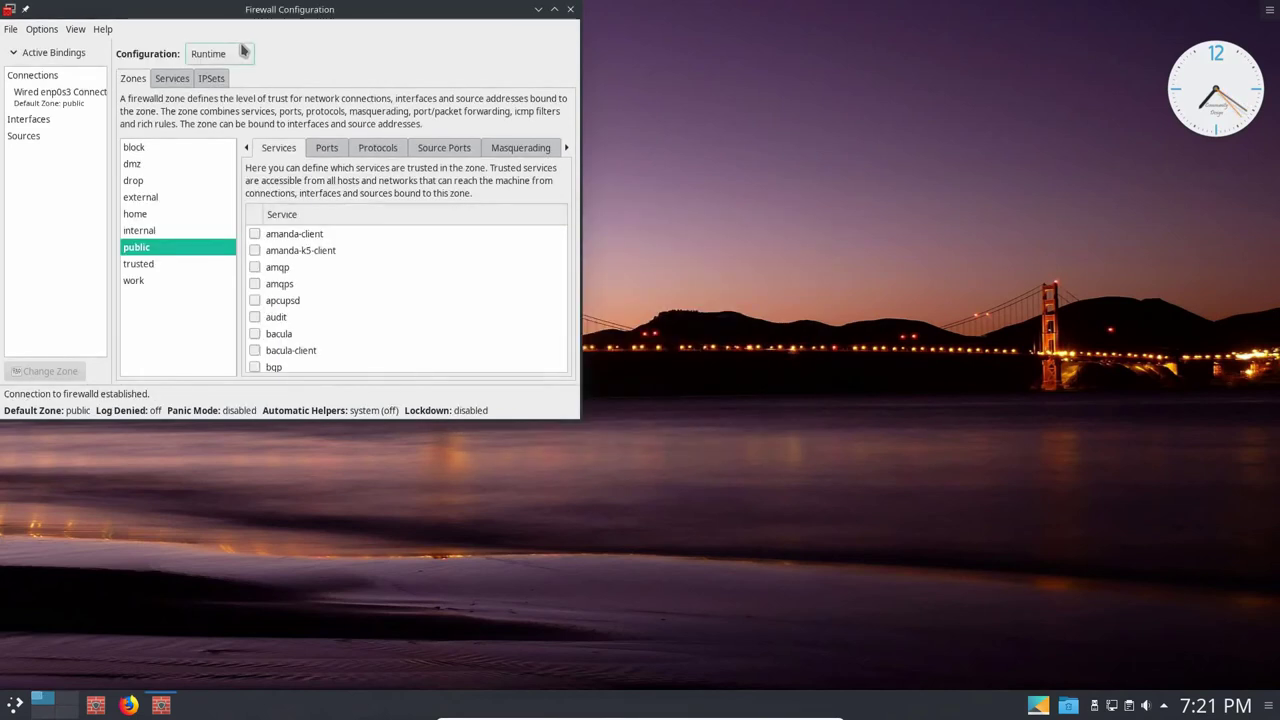
# Step: Maximize the Firewall Configuration window and look through the home zone, the services list and the IPSets
pyautogui.moveTo(214, 14); pyautogui.dragTo(883, 123)
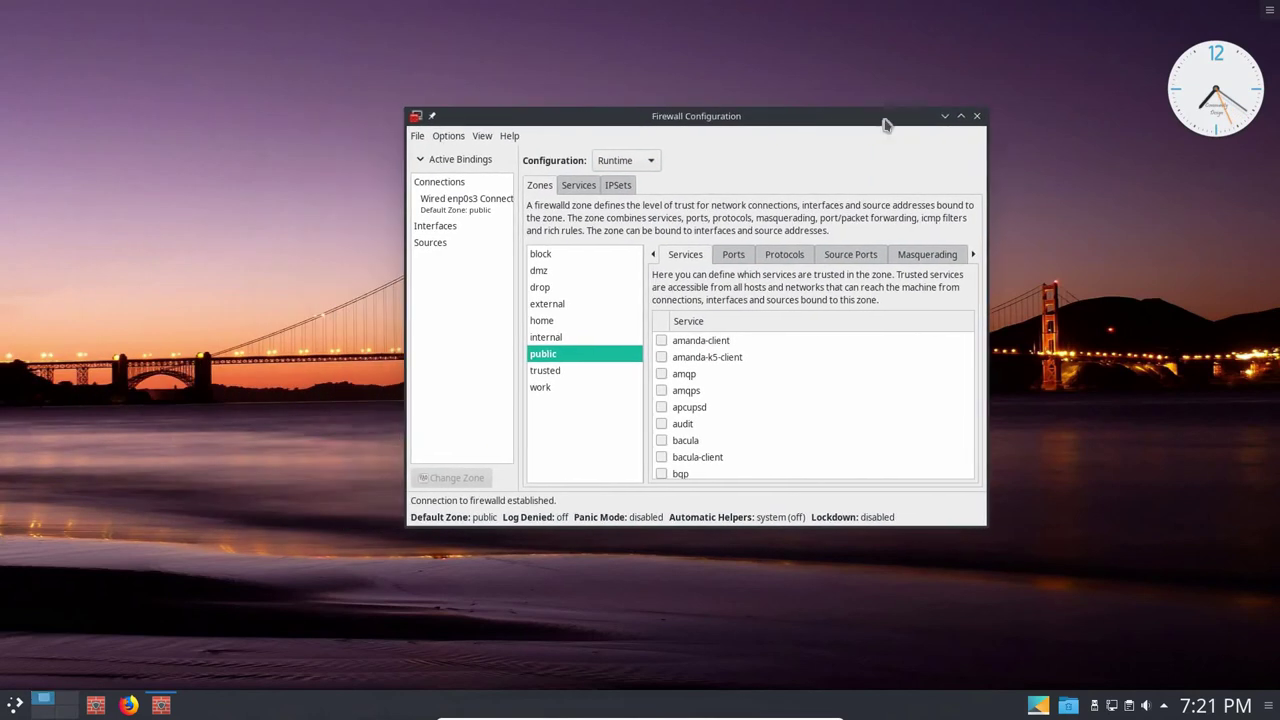
pyautogui.click(961, 117)
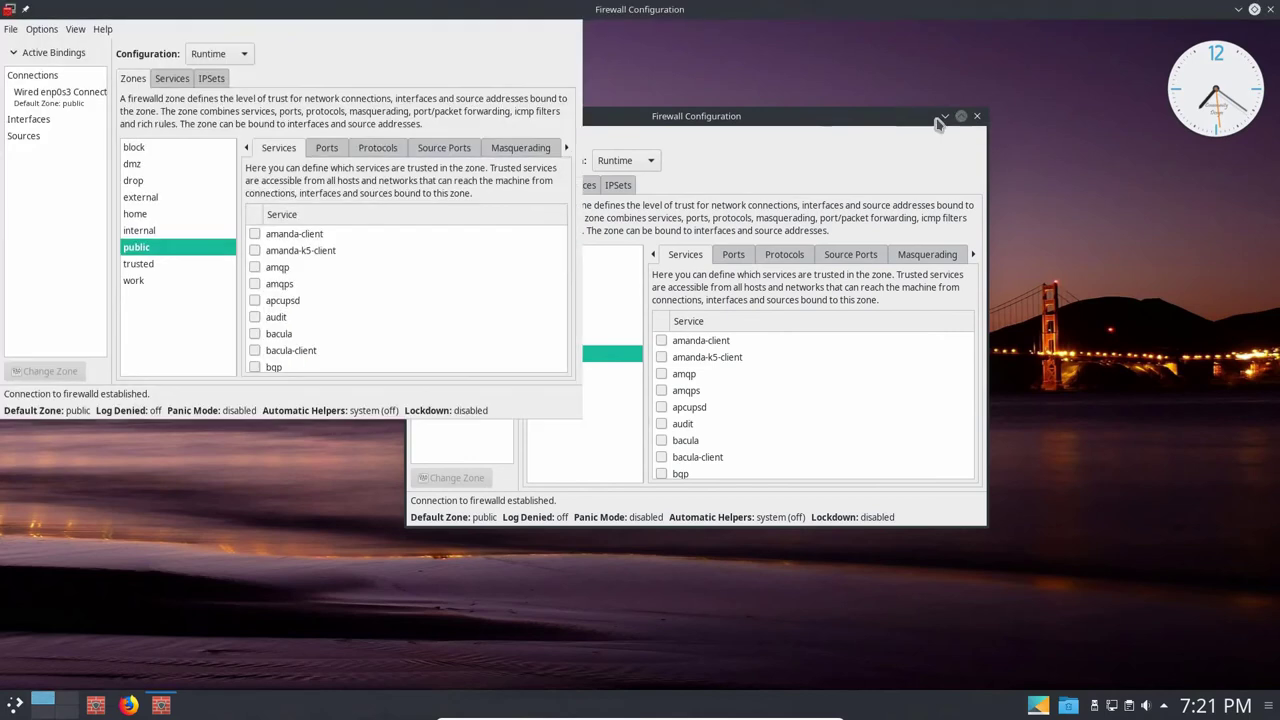
pyautogui.click(145, 202)
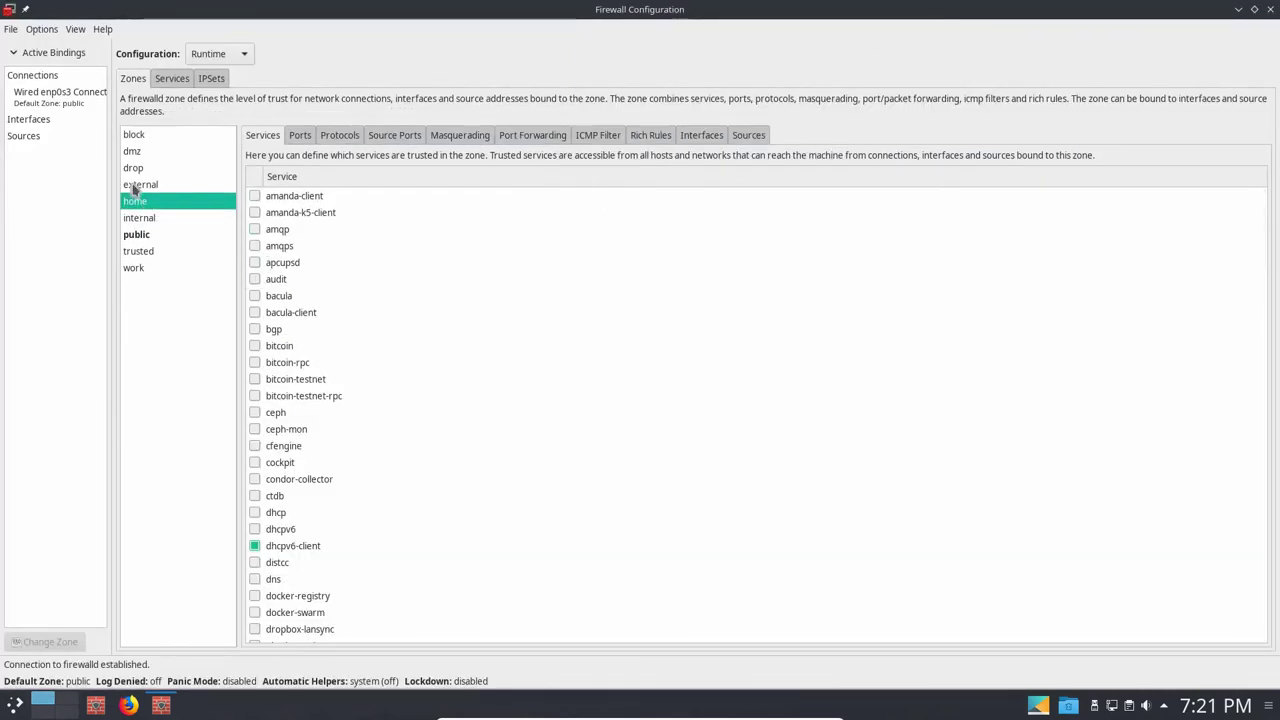
pyautogui.click(168, 80)
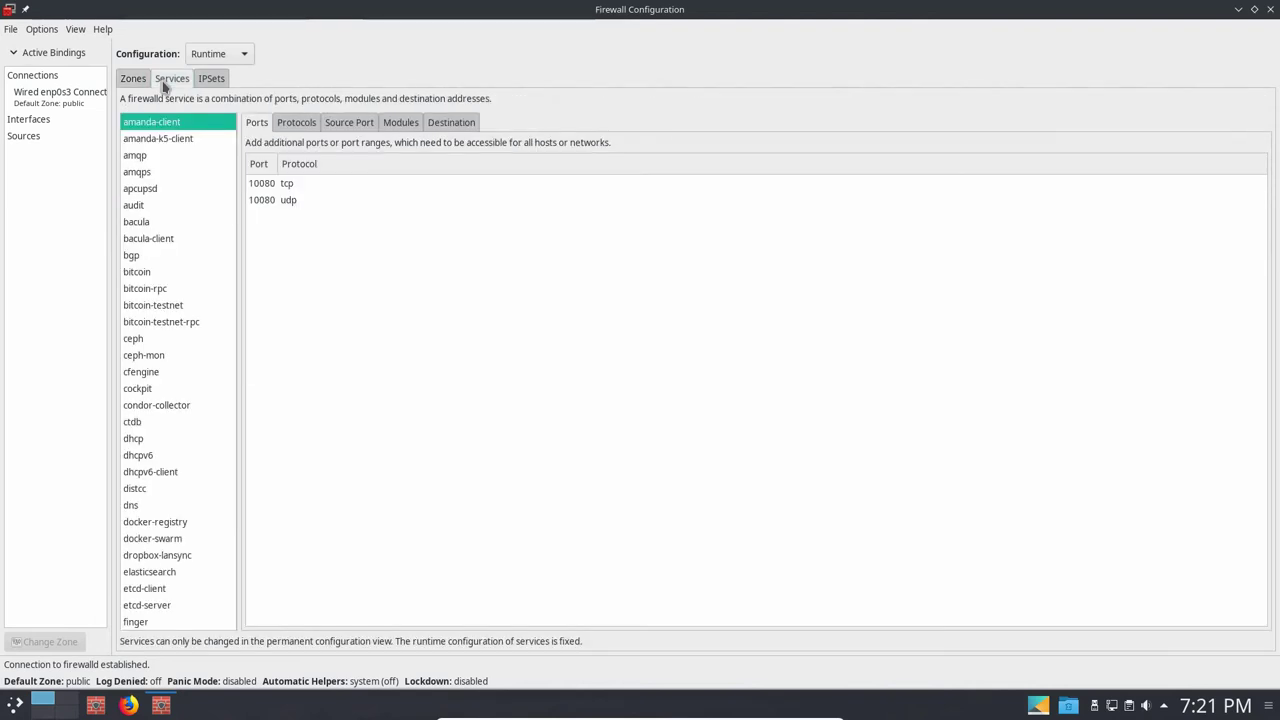
pyautogui.click(209, 80)
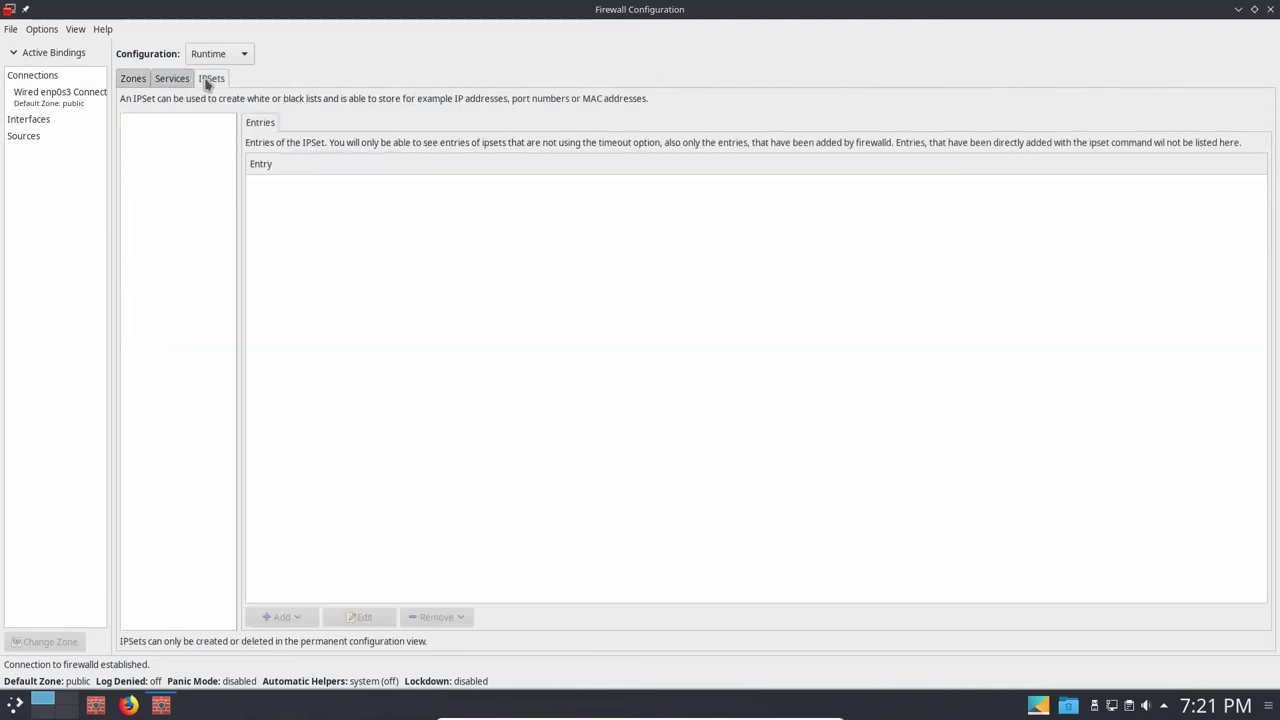
# Step: Look at the Runtime and Permanent configuration choices and the wired connection binding, and close Firewall Configuration
pyautogui.click(245, 57)
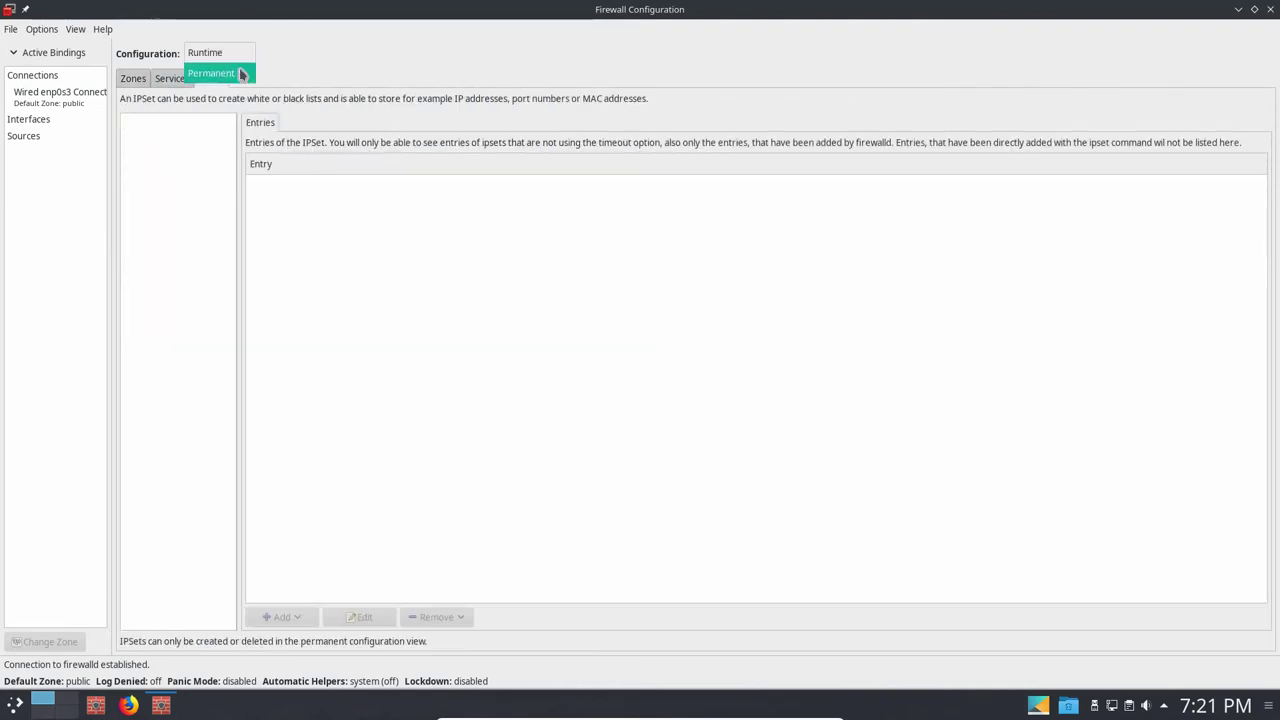
pyautogui.click(121, 84)
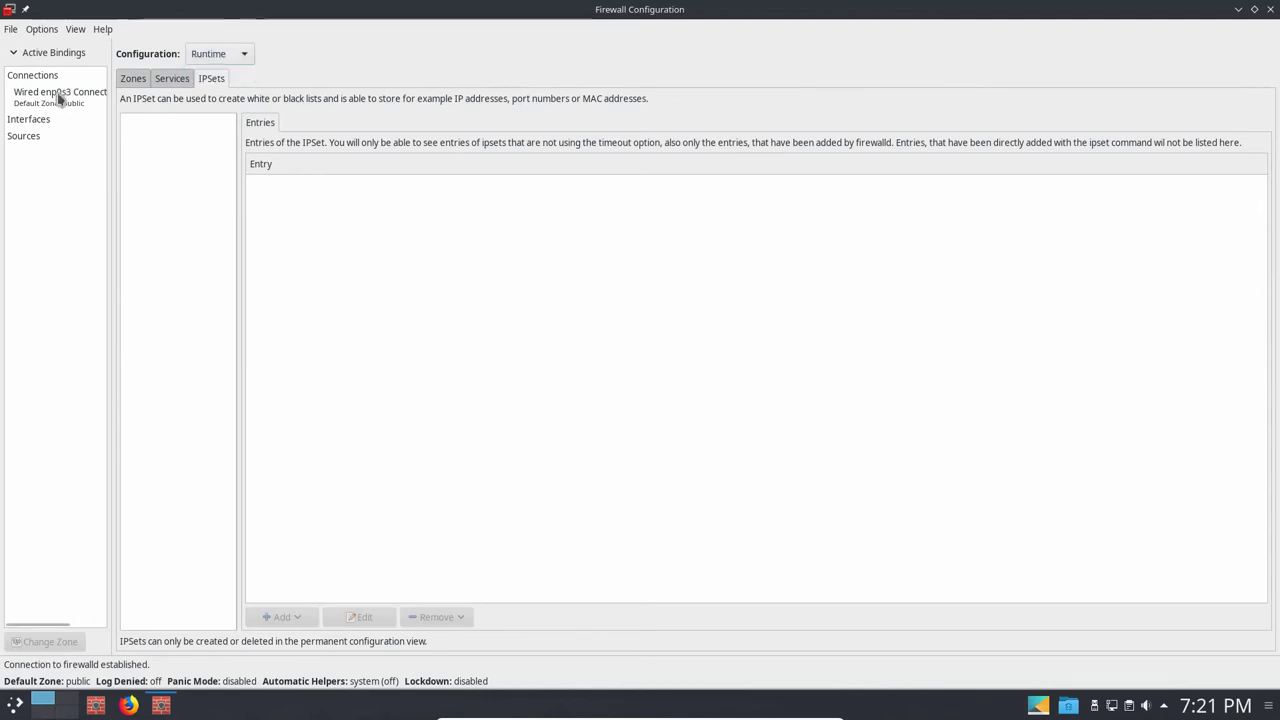
pyautogui.click(58, 96)
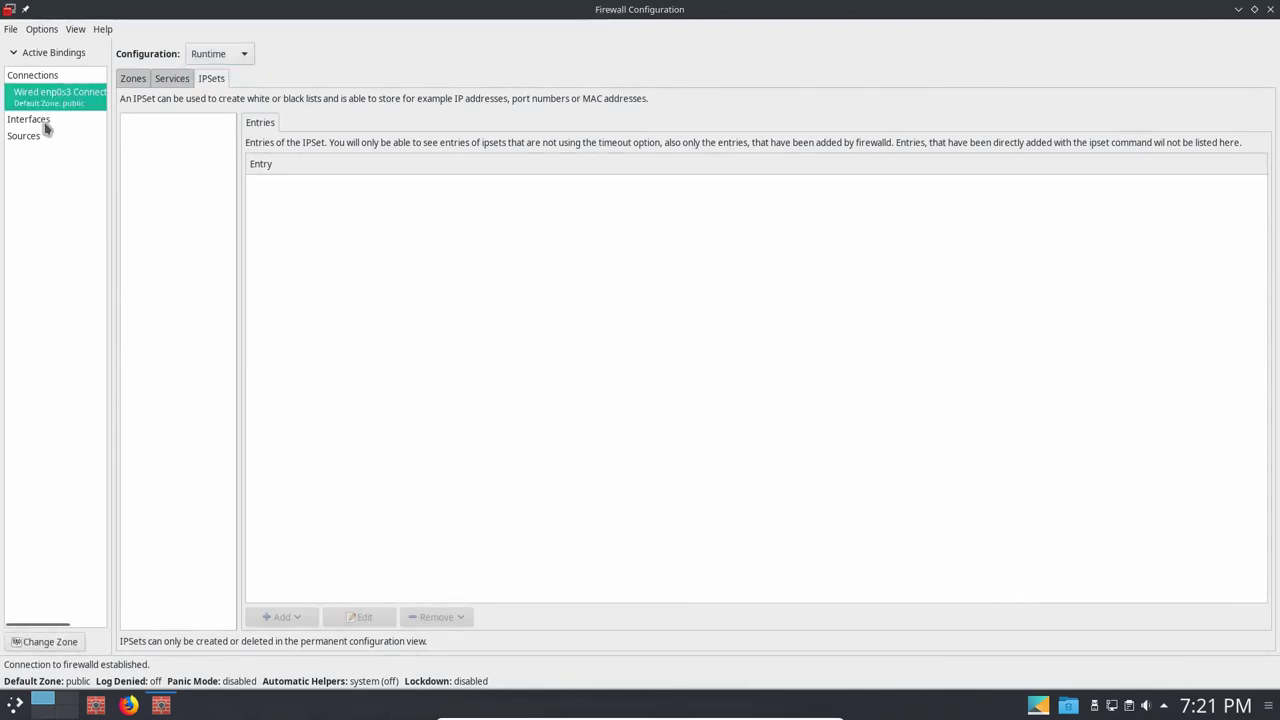
pyautogui.click(42, 126)
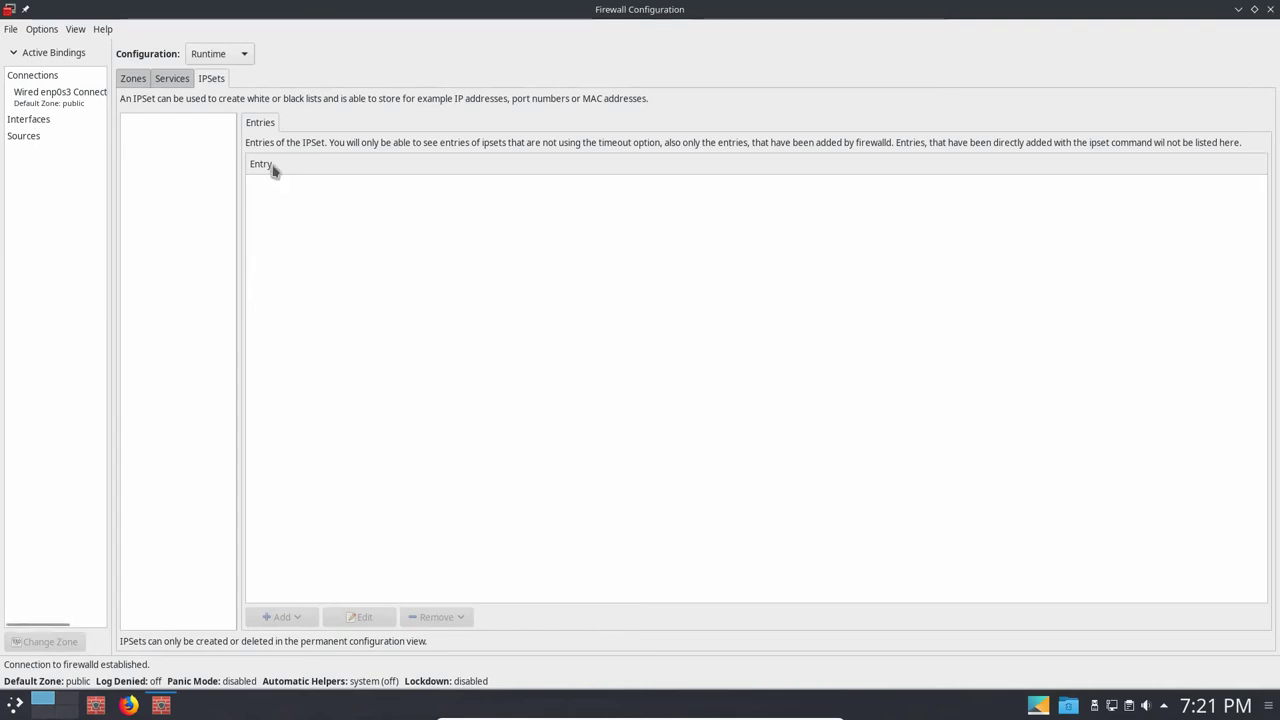
pyautogui.click(1271, 10)
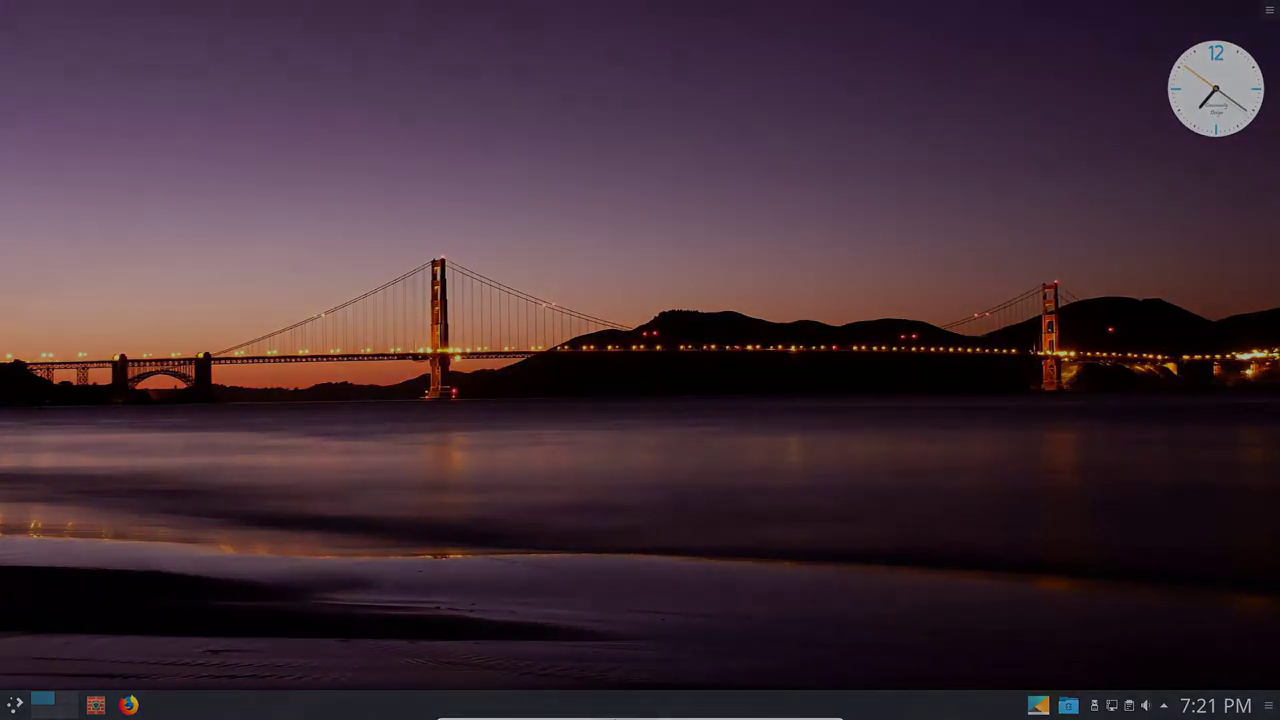
# Step: Check the installed Firefox version in its About information and close the browser
pyautogui.moveTo(762, 708)
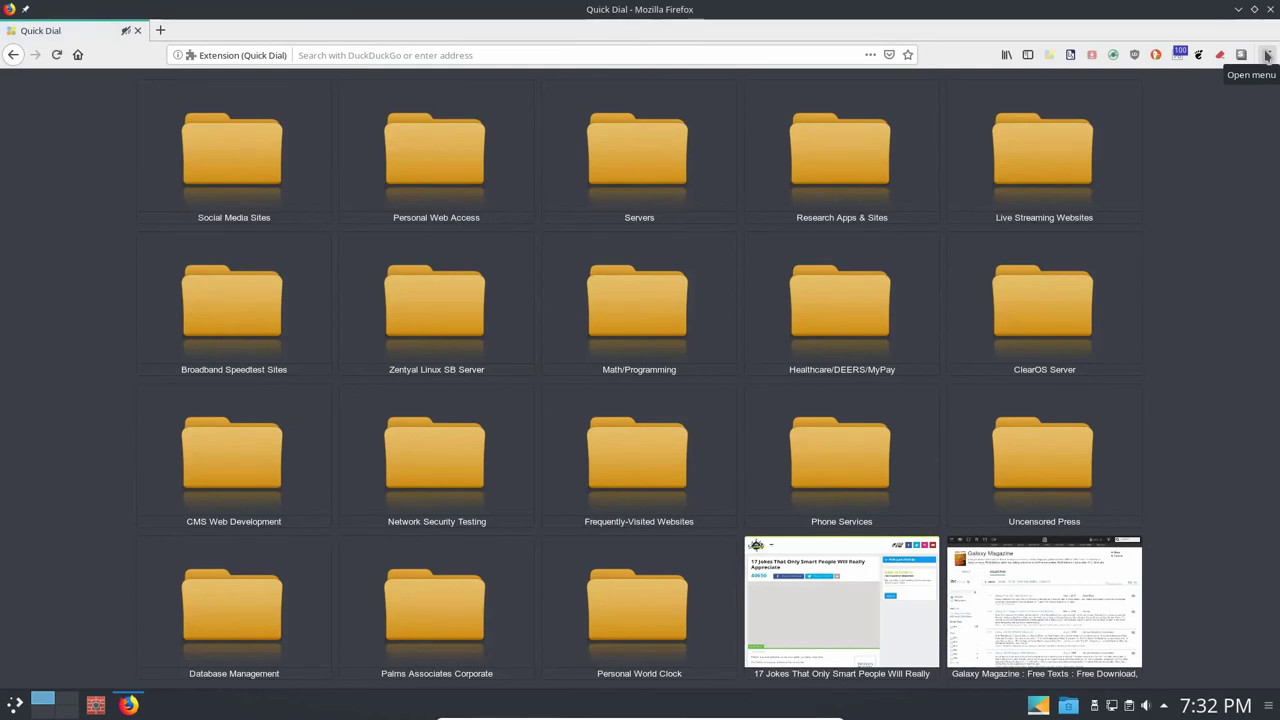
pyautogui.click(1266, 55)
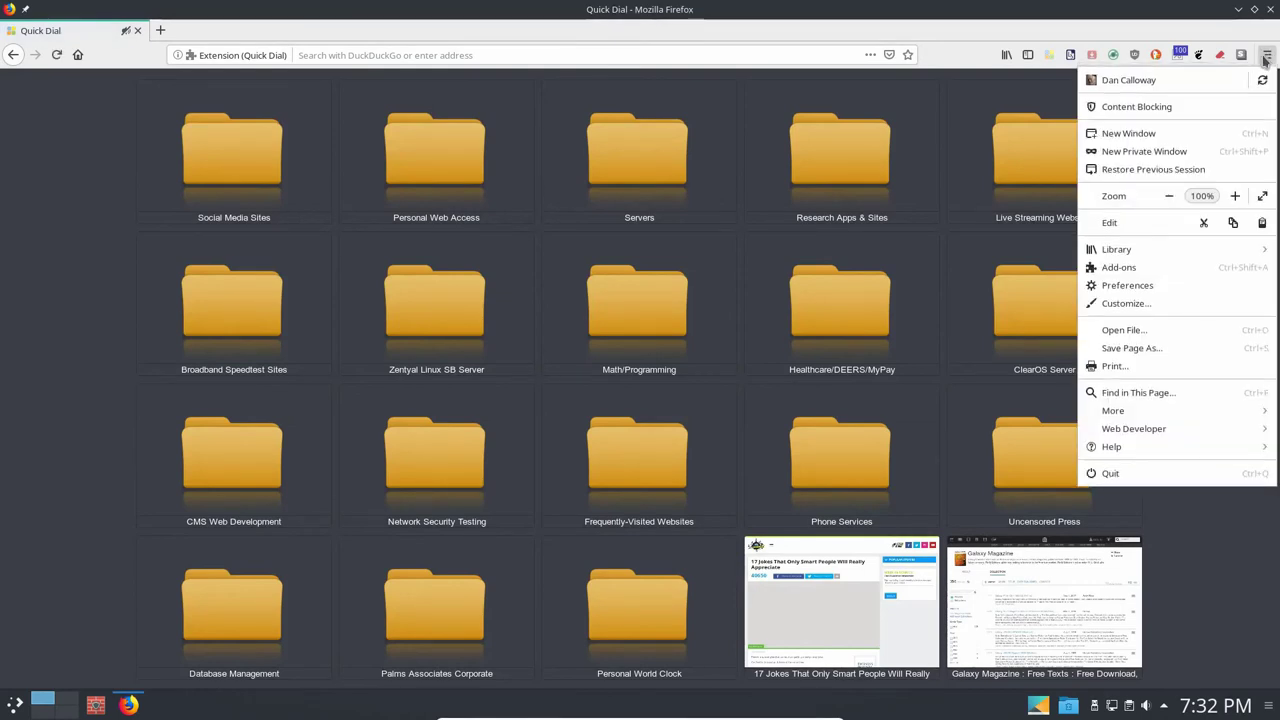
pyautogui.click(1118, 450)
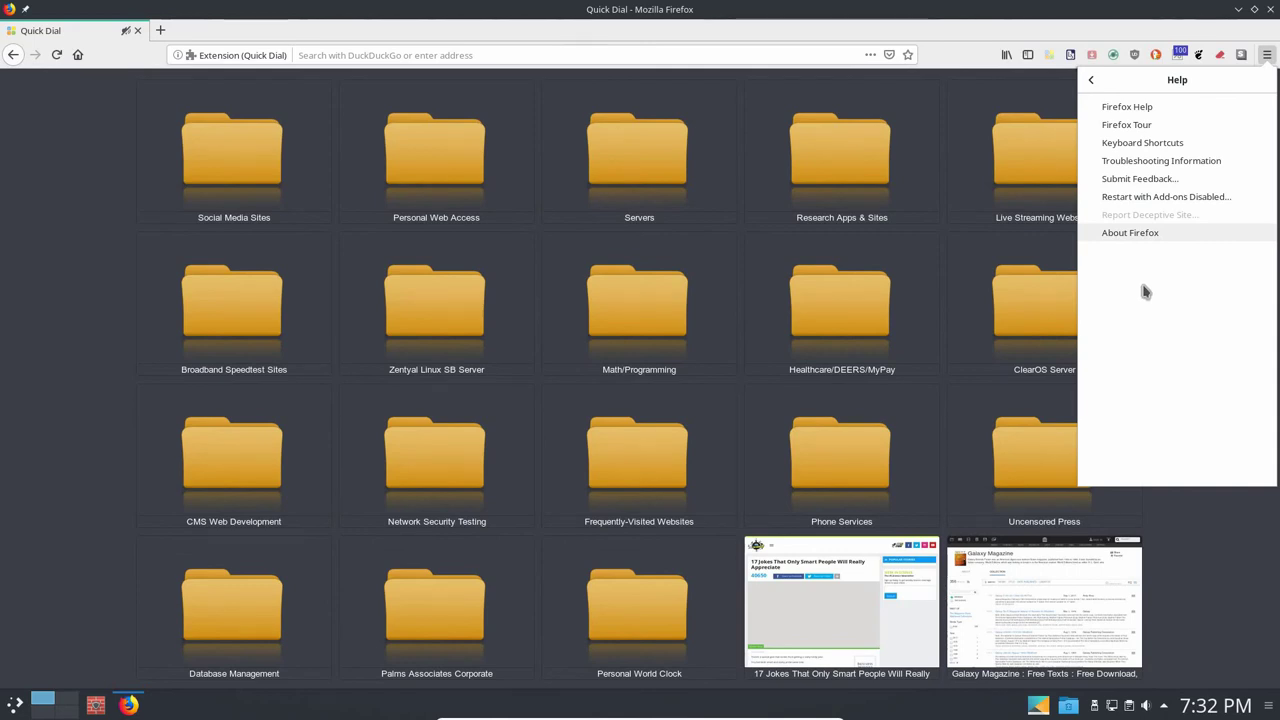
pyautogui.press('Escape')
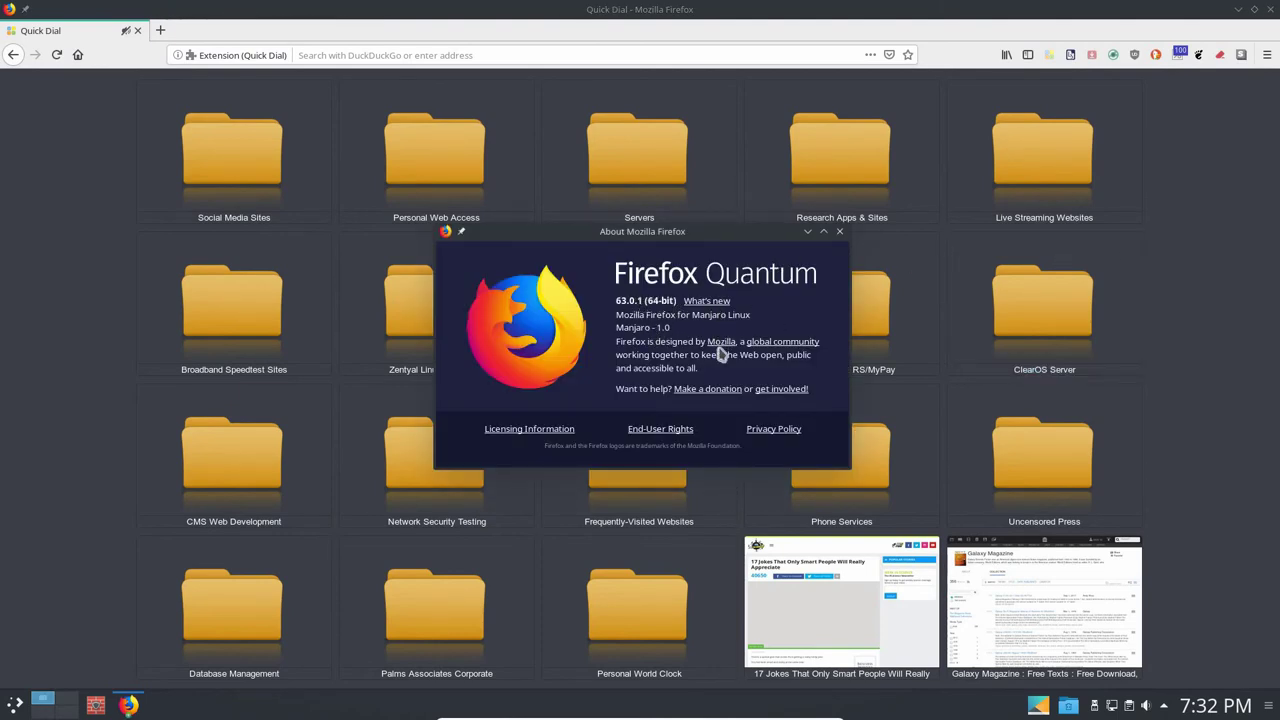
pyautogui.click(840, 232)
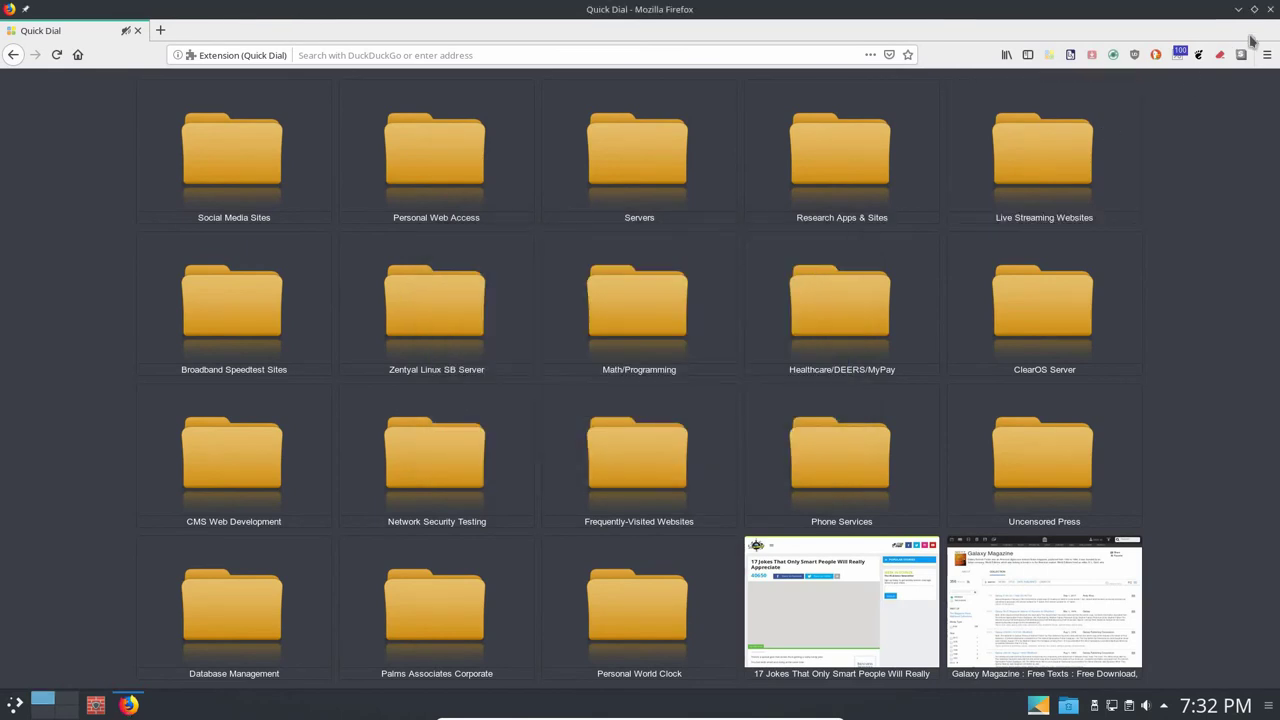
pyautogui.click(1271, 9)
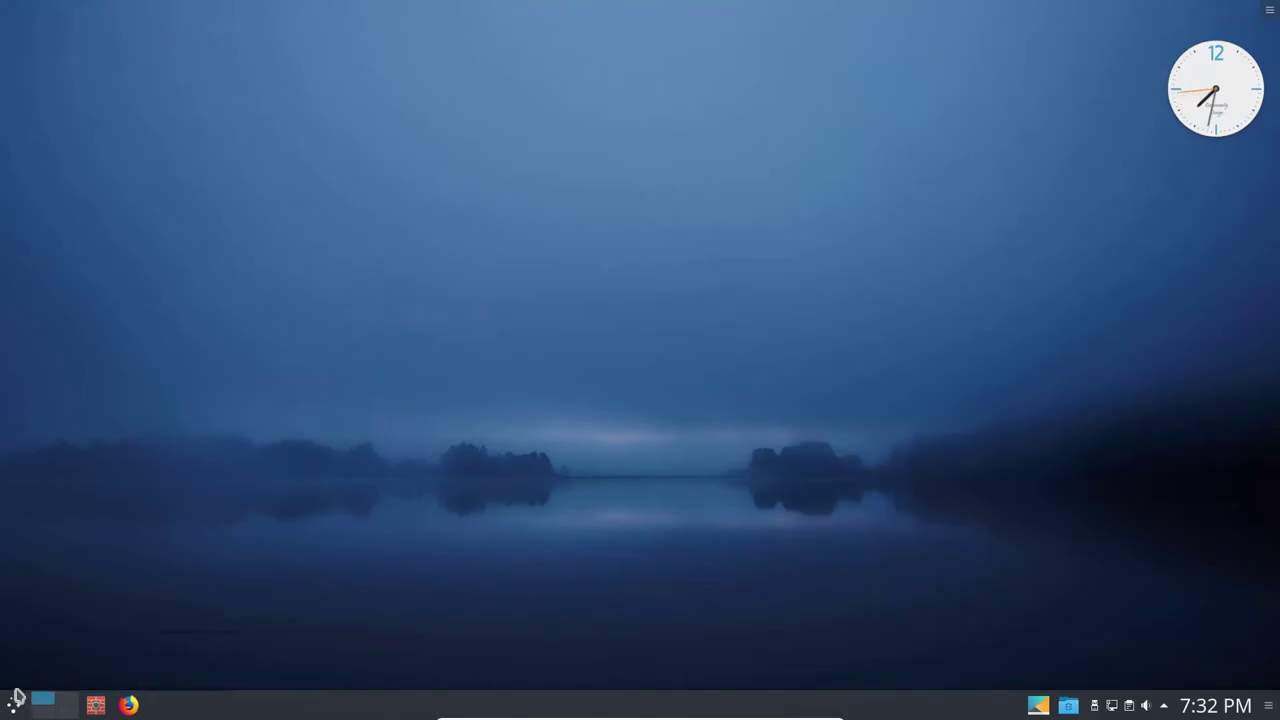
# Step: Switch to LibreOffice Writer from the Office applications, starting with a blank document
pyautogui.click(15, 702)
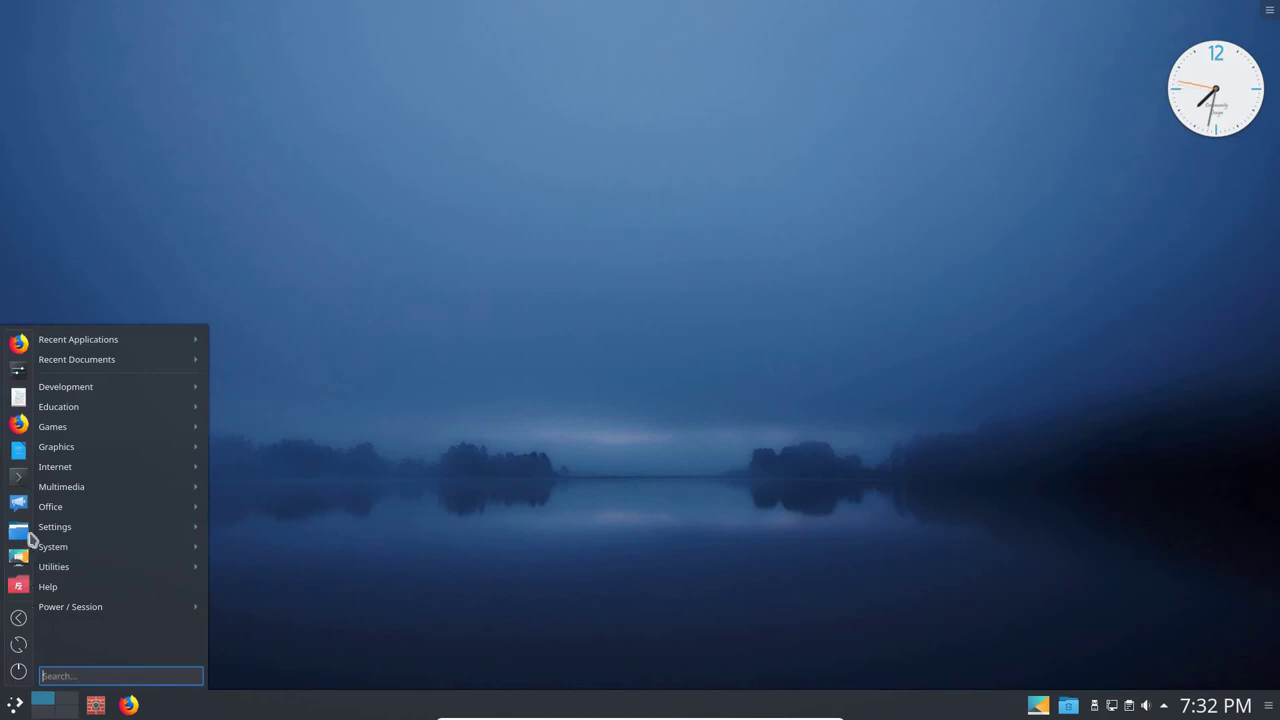
pyautogui.moveTo(68, 508)
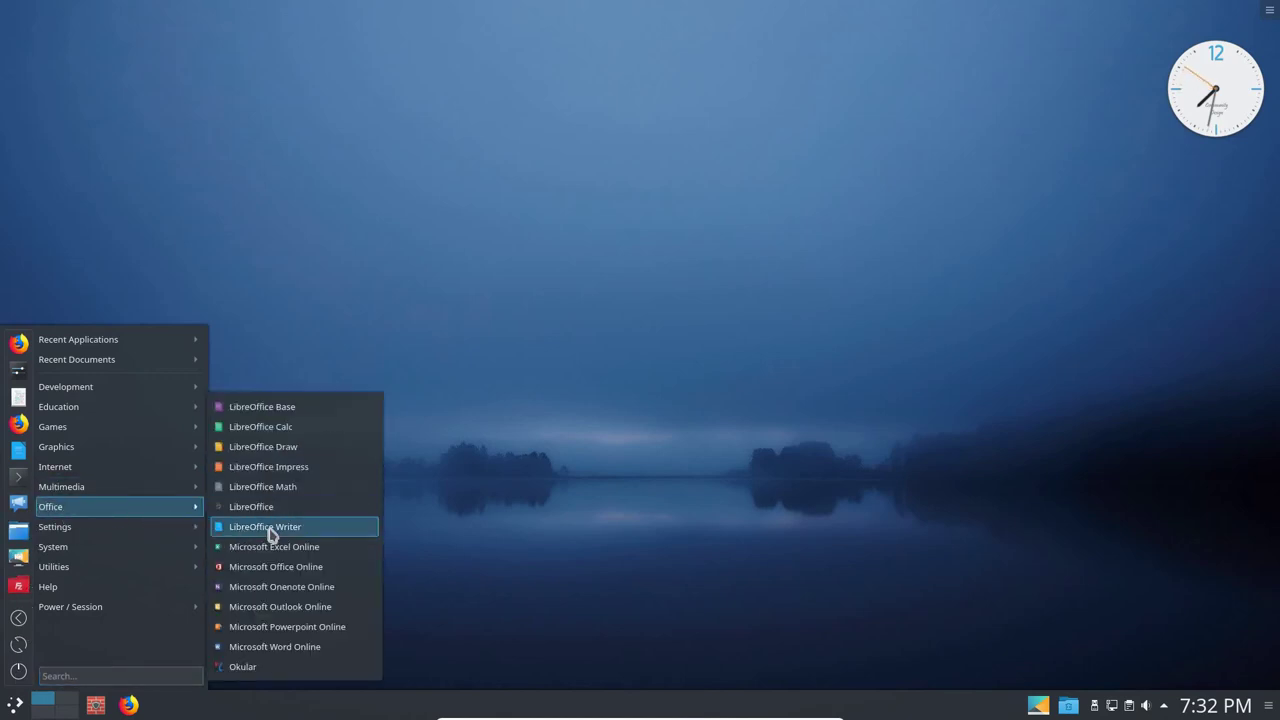
pyautogui.click(314, 538)
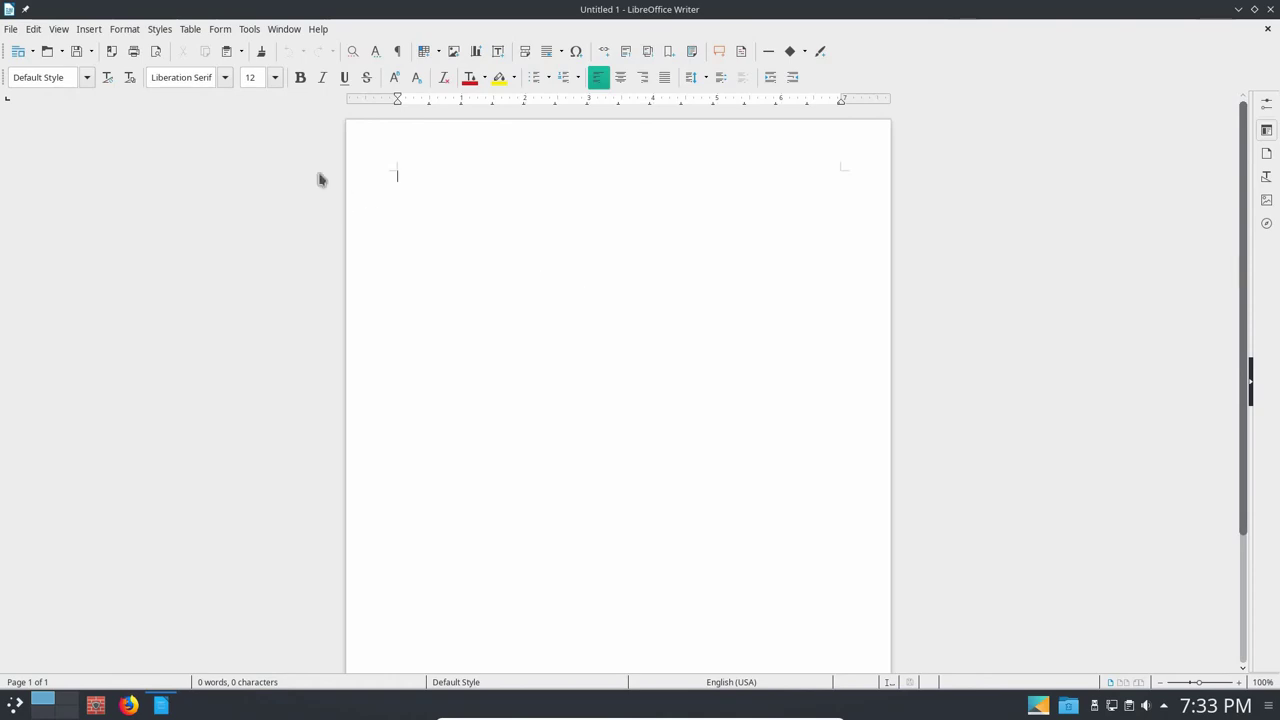
# Step: Look up Arial and Times New Roman in the available fonts, and close the font list without choosing one
pyautogui.click(226, 78)
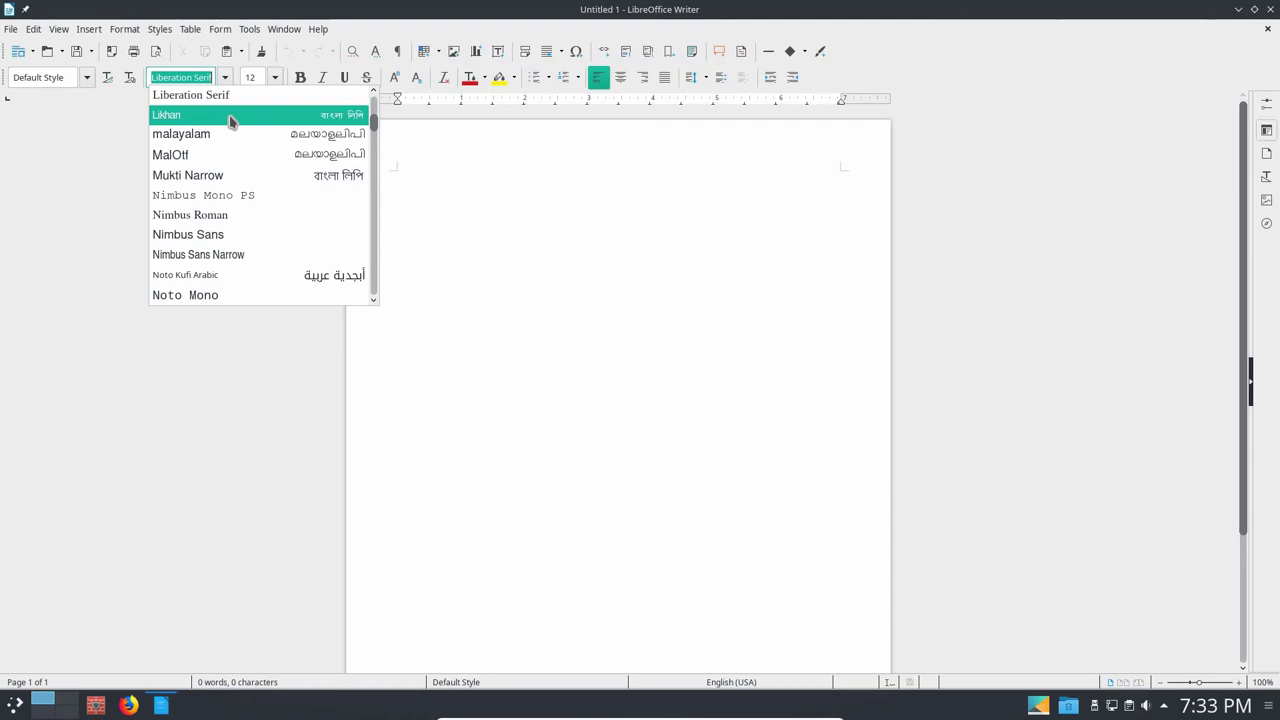
pyautogui.write('Arial')
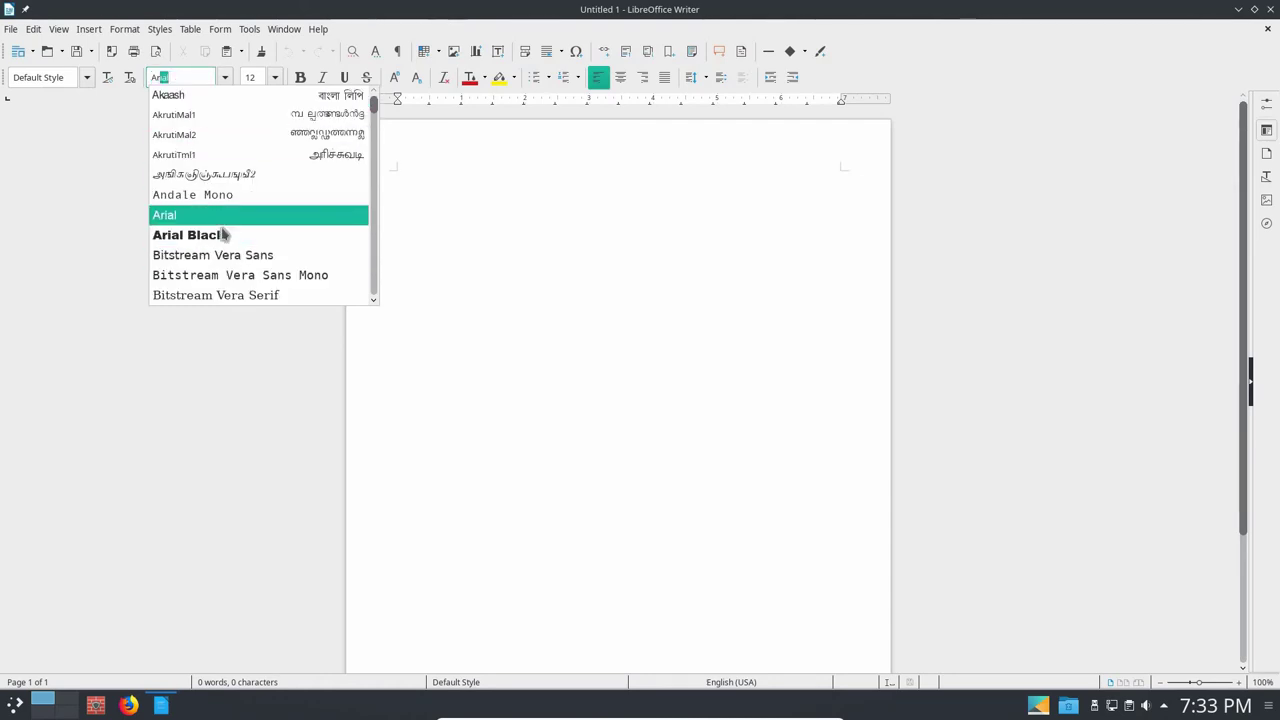
pyautogui.scroll(-5, 224, 234)
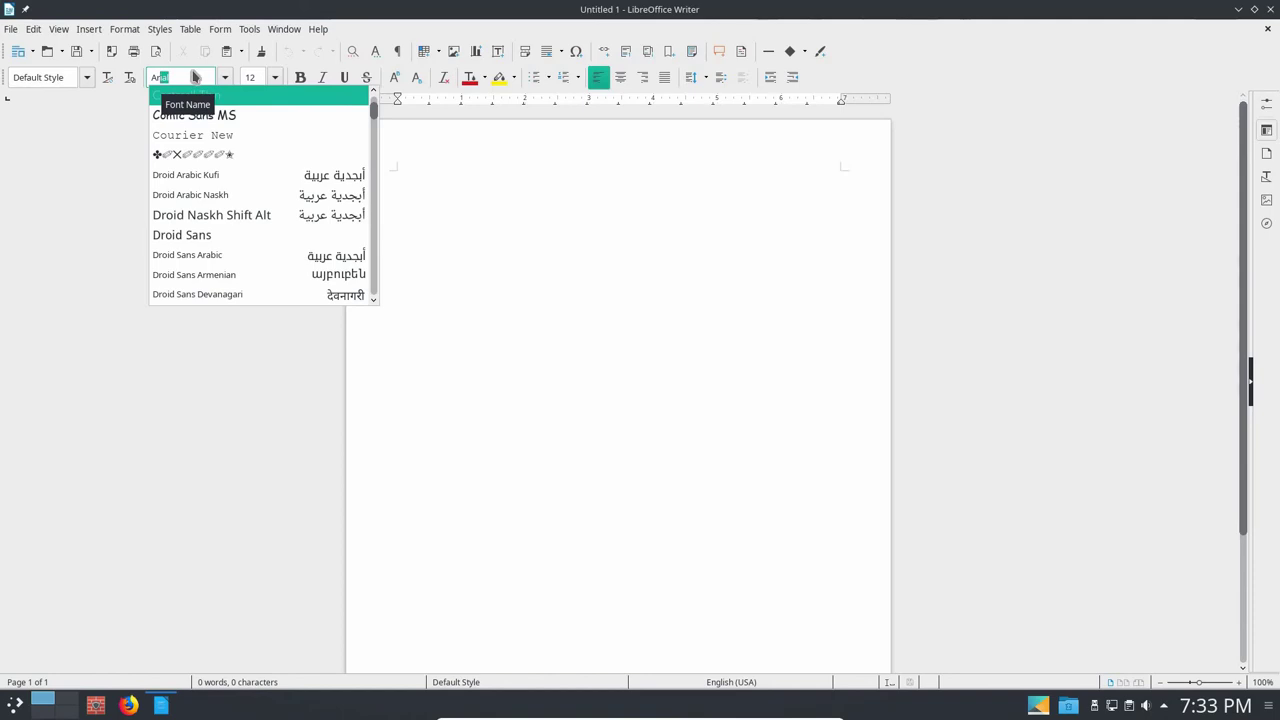
pyautogui.press('BackSpace')
pyautogui.press('BackSpace')
pyautogui.press('BackSpace')
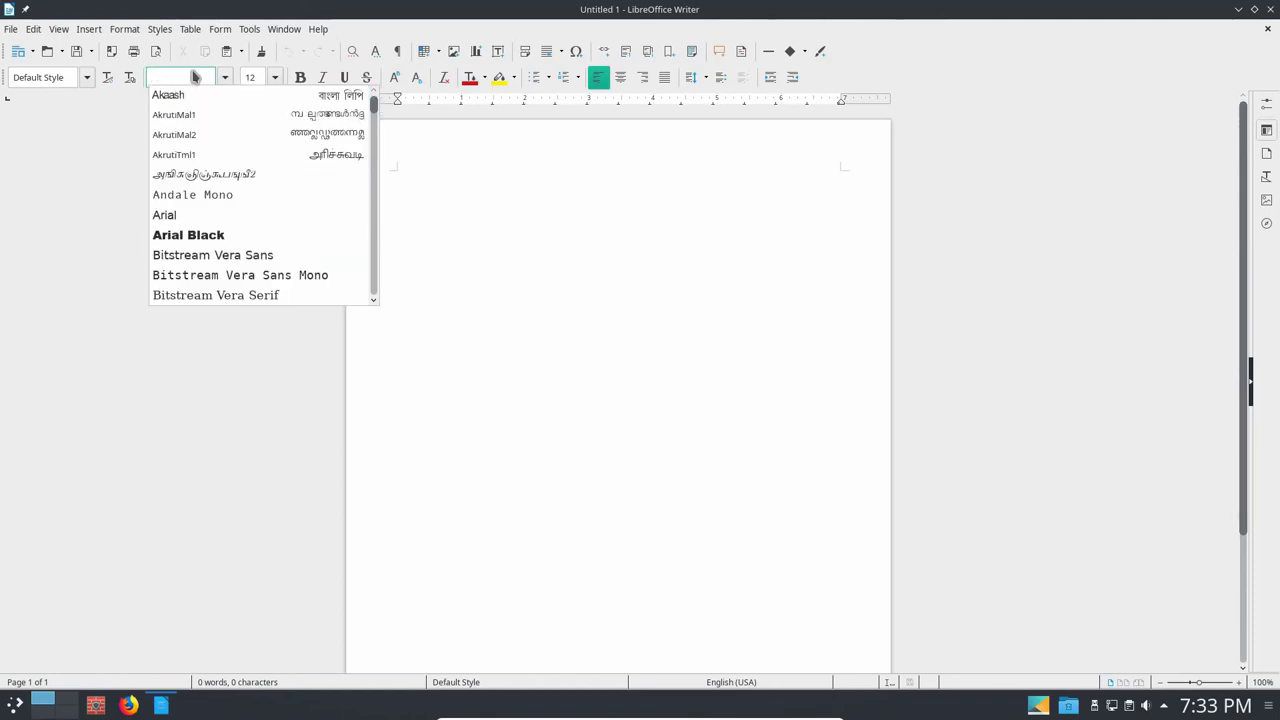
pyautogui.write('Times')
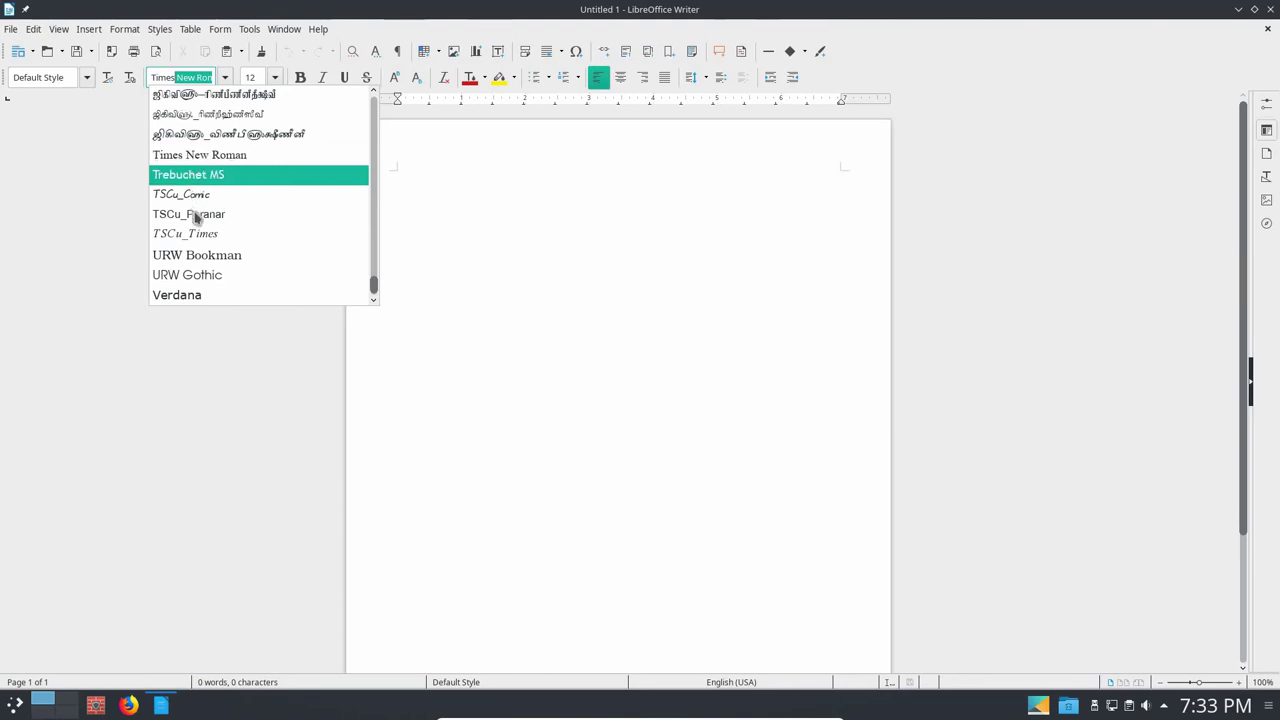
pyautogui.click(482, 243)
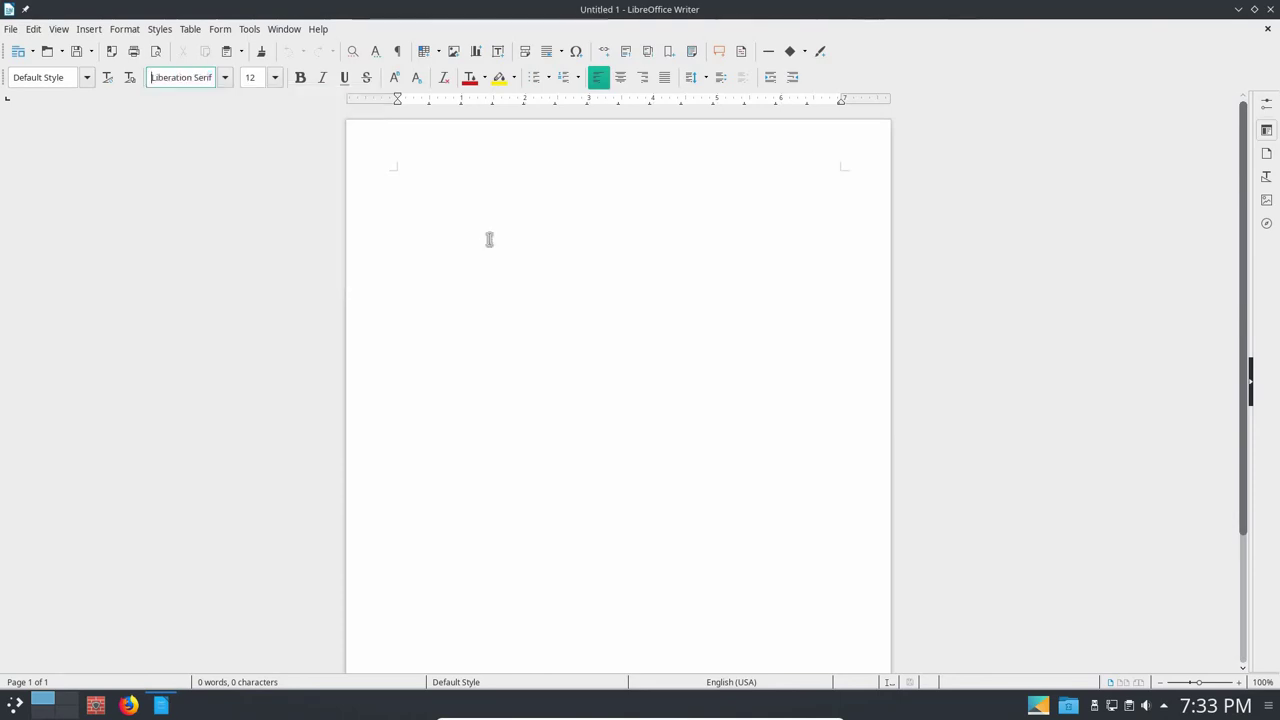
# Step: Check the installed LibreOffice version in its About information and highlight the version line
pyautogui.click(319, 30)
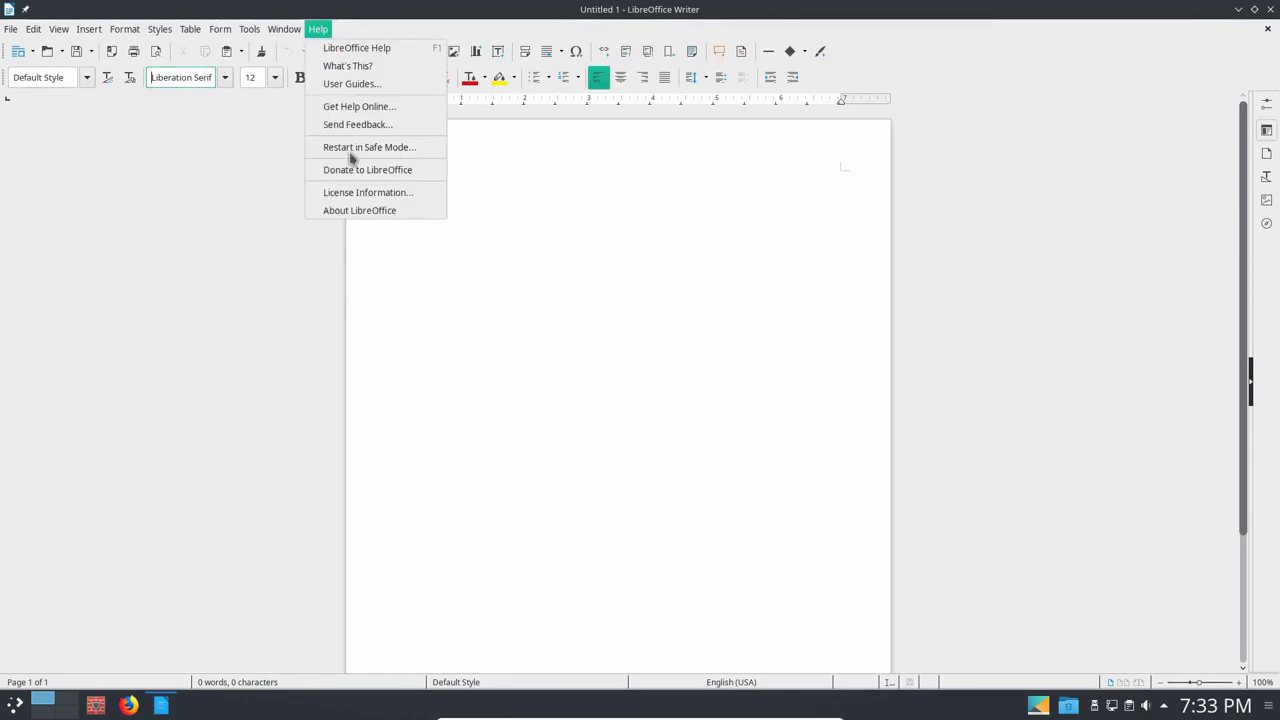
pyautogui.click(366, 210)
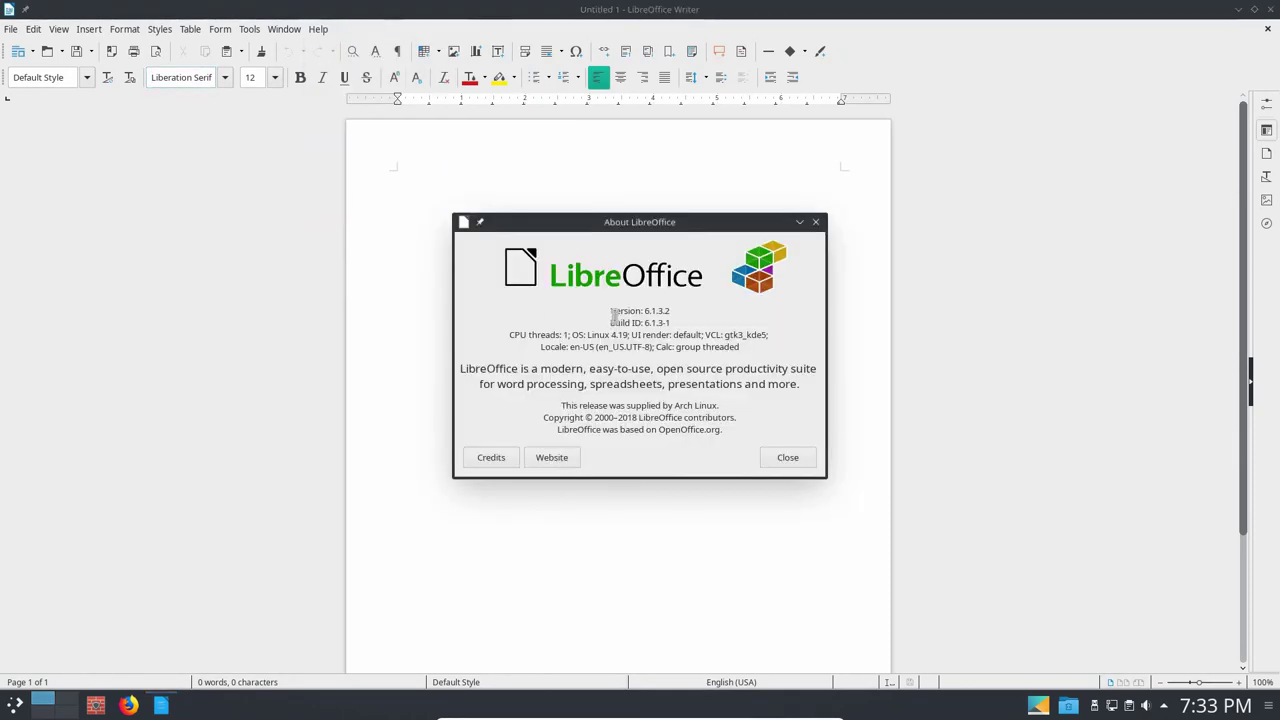
pyautogui.moveTo(609, 311); pyautogui.dragTo(672, 308)
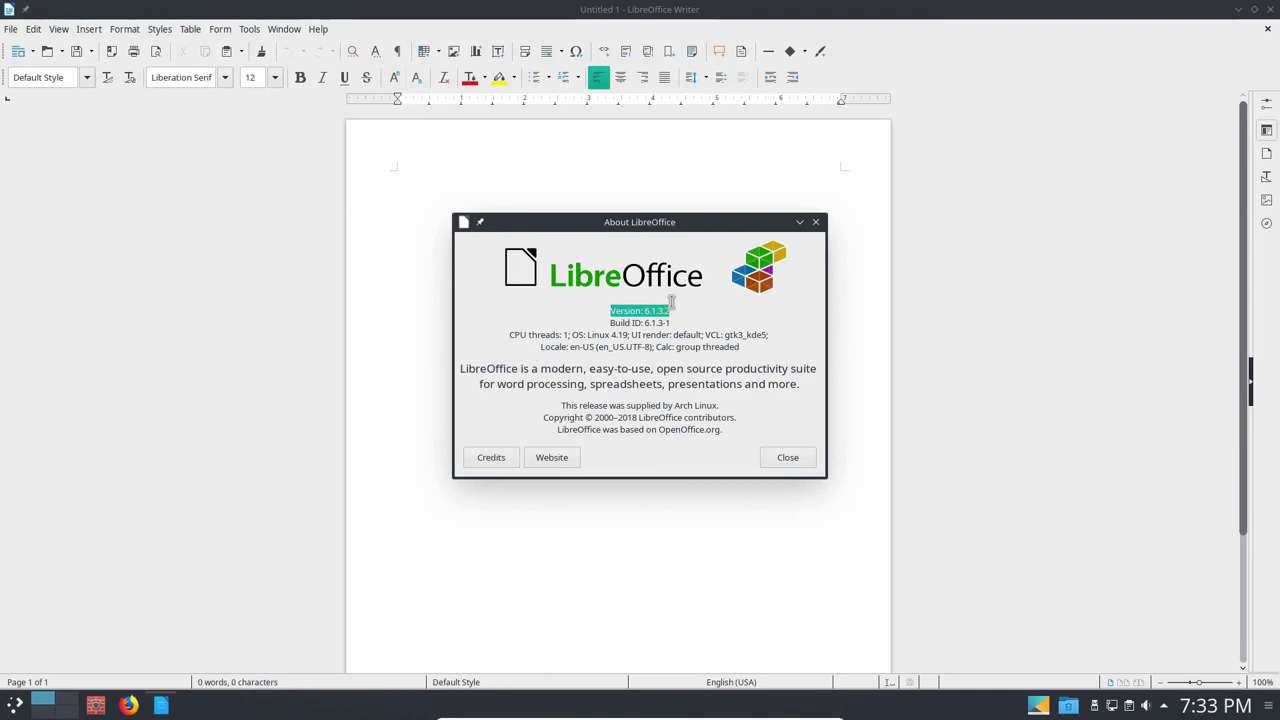
# Step: Close LibreOffice Writer and switch to the pamac Add/Remove Software package manager, moving its window to the middle of the desktop
pyautogui.click(788, 457)
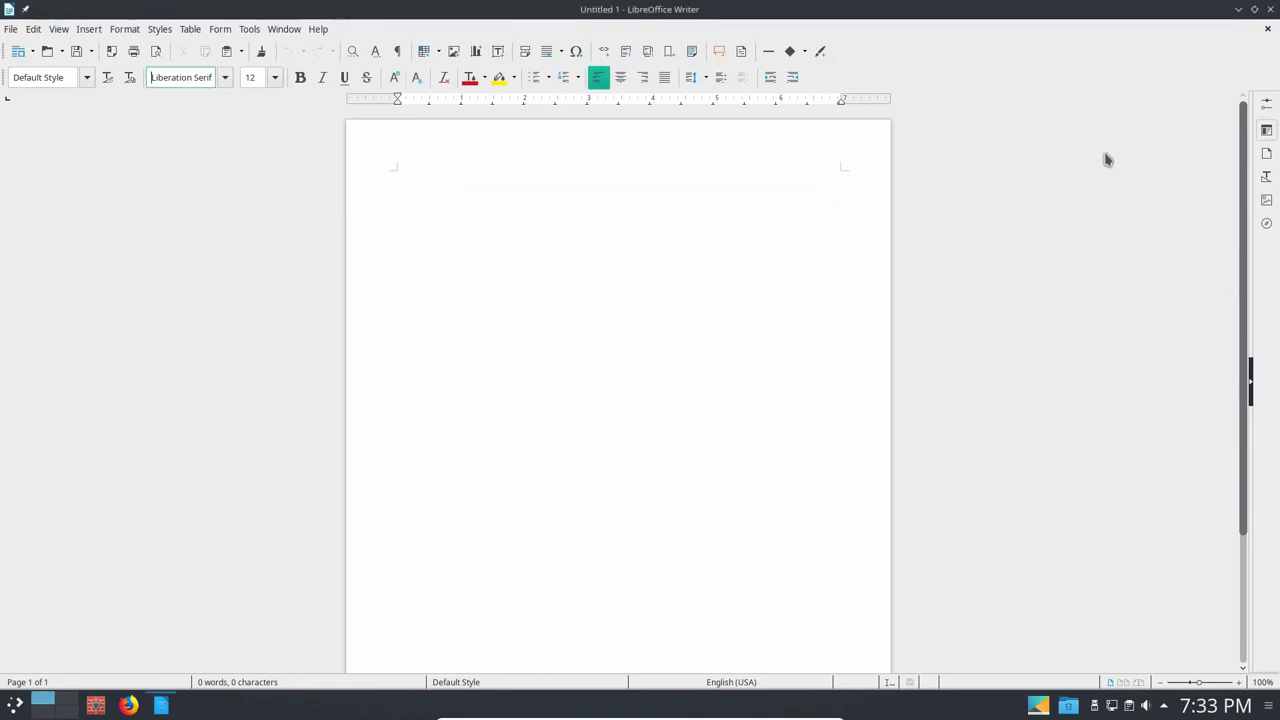
pyautogui.click(1270, 9)
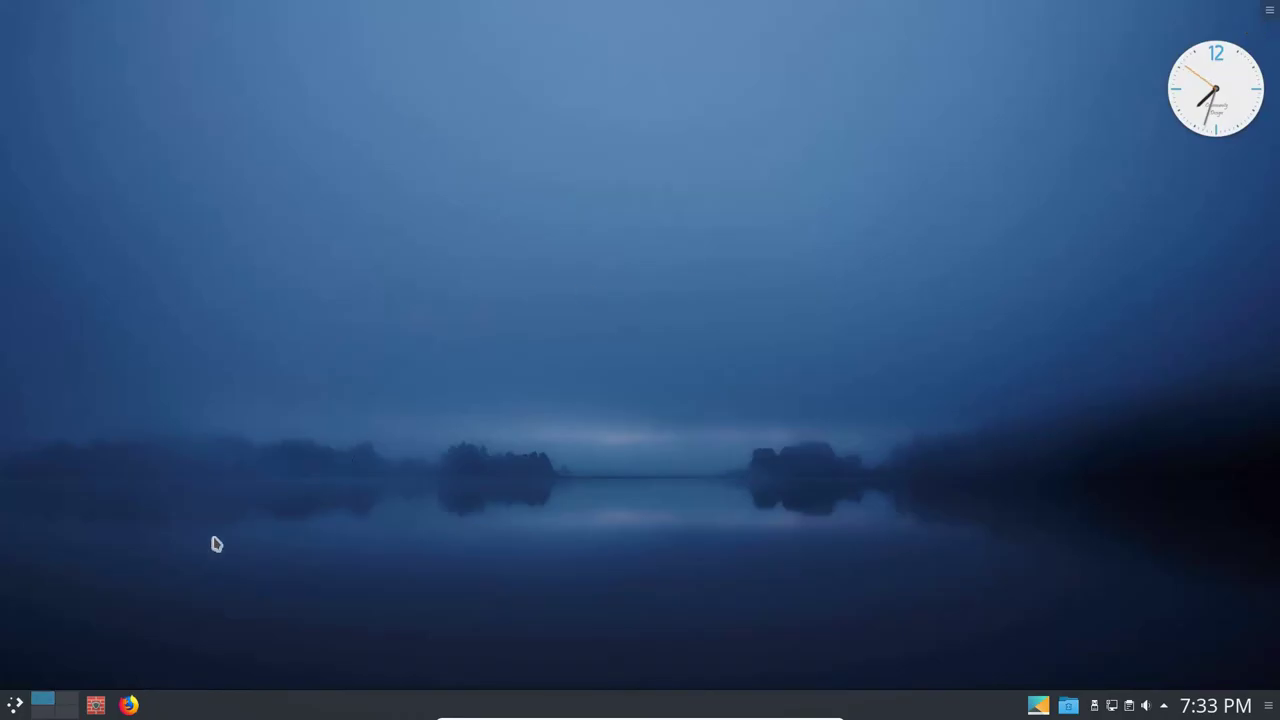
pyautogui.click(18, 707)
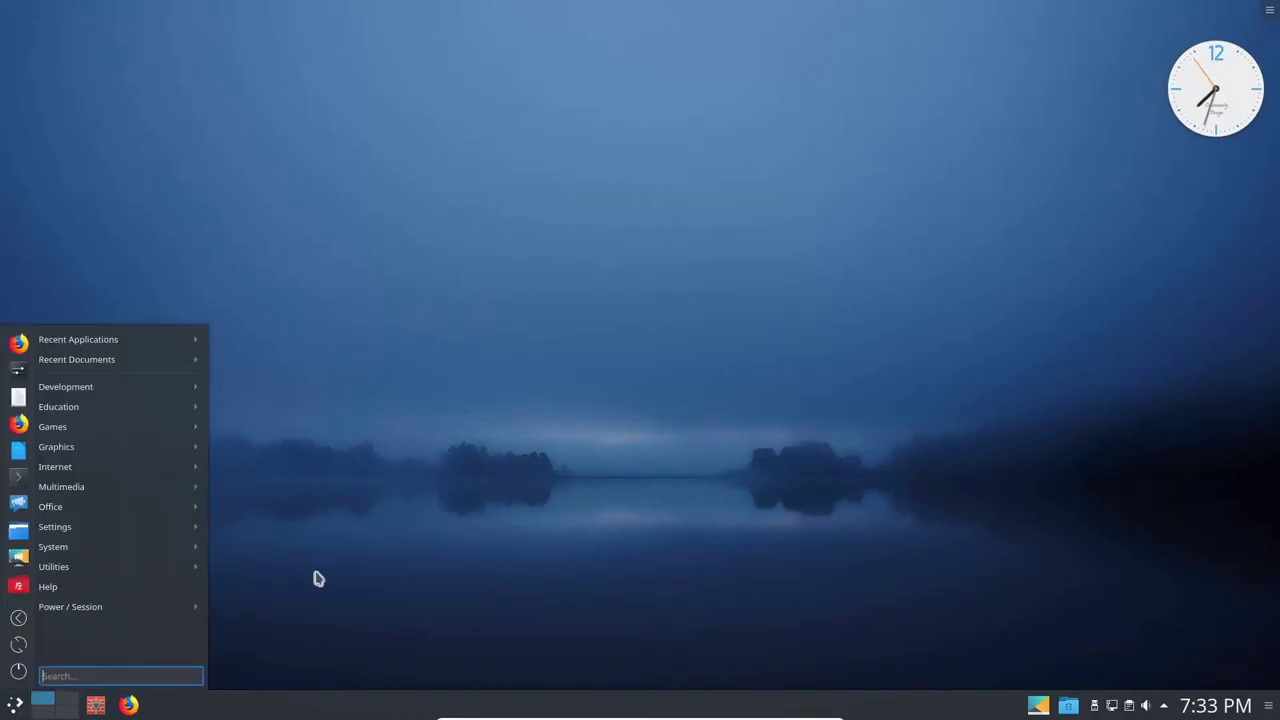
pyautogui.write('p')
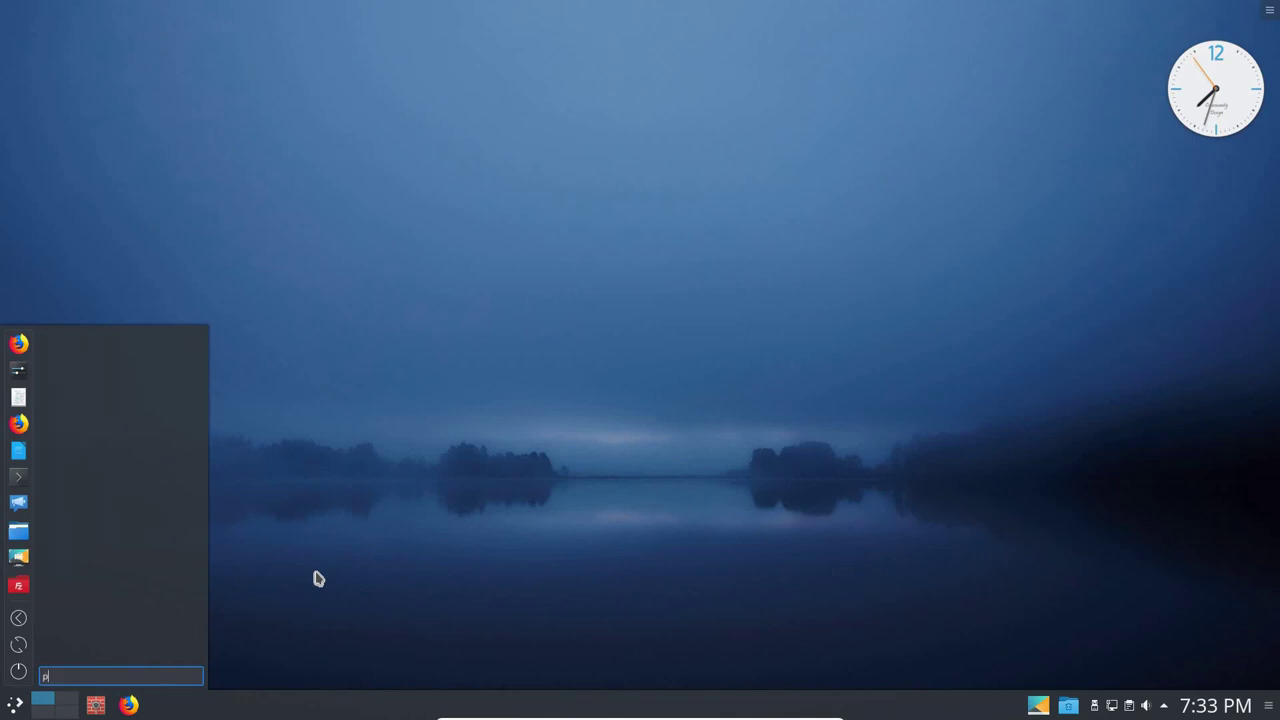
pyautogui.write('amac')
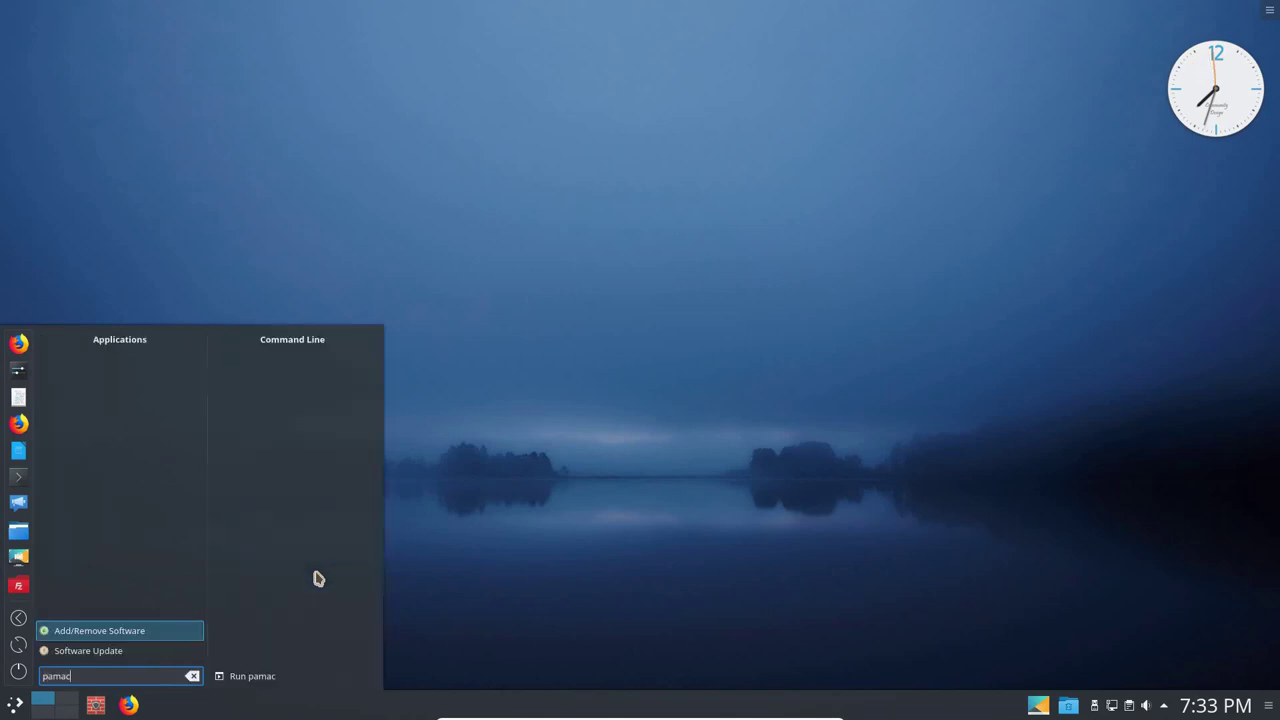
pyautogui.press('Return')
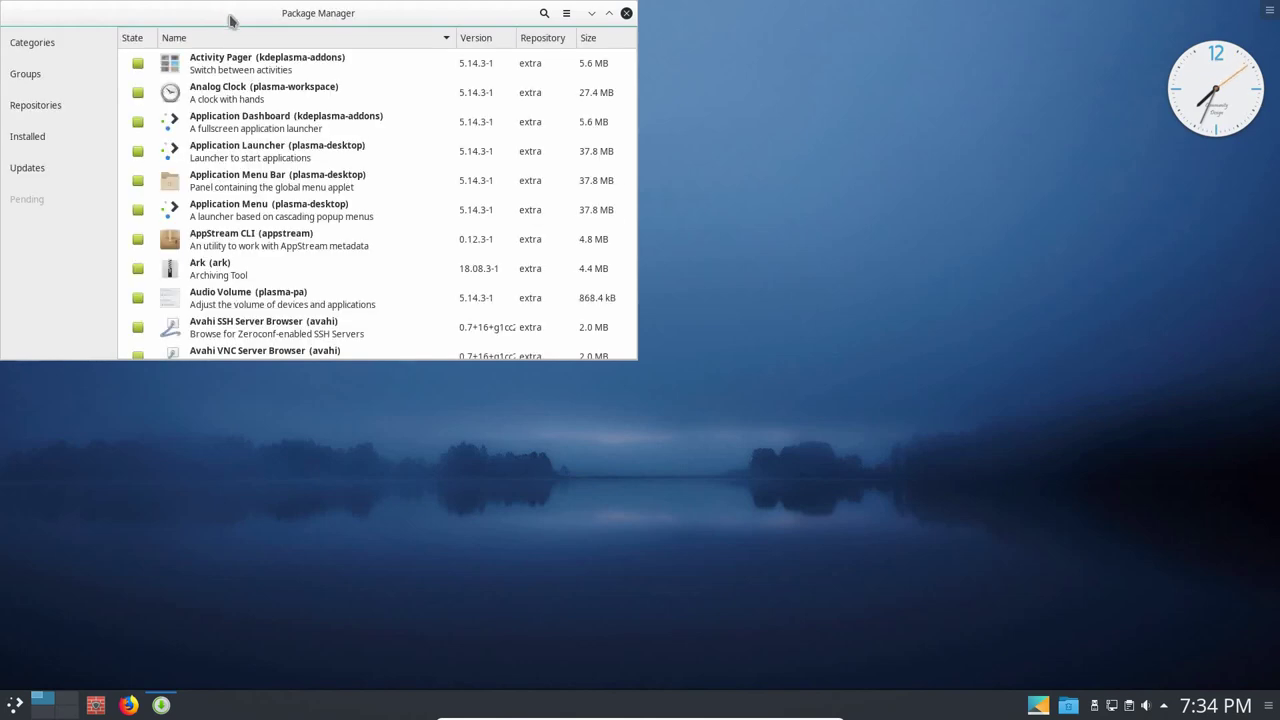
pyautogui.moveTo(221, 20); pyautogui.dragTo(543, 109)
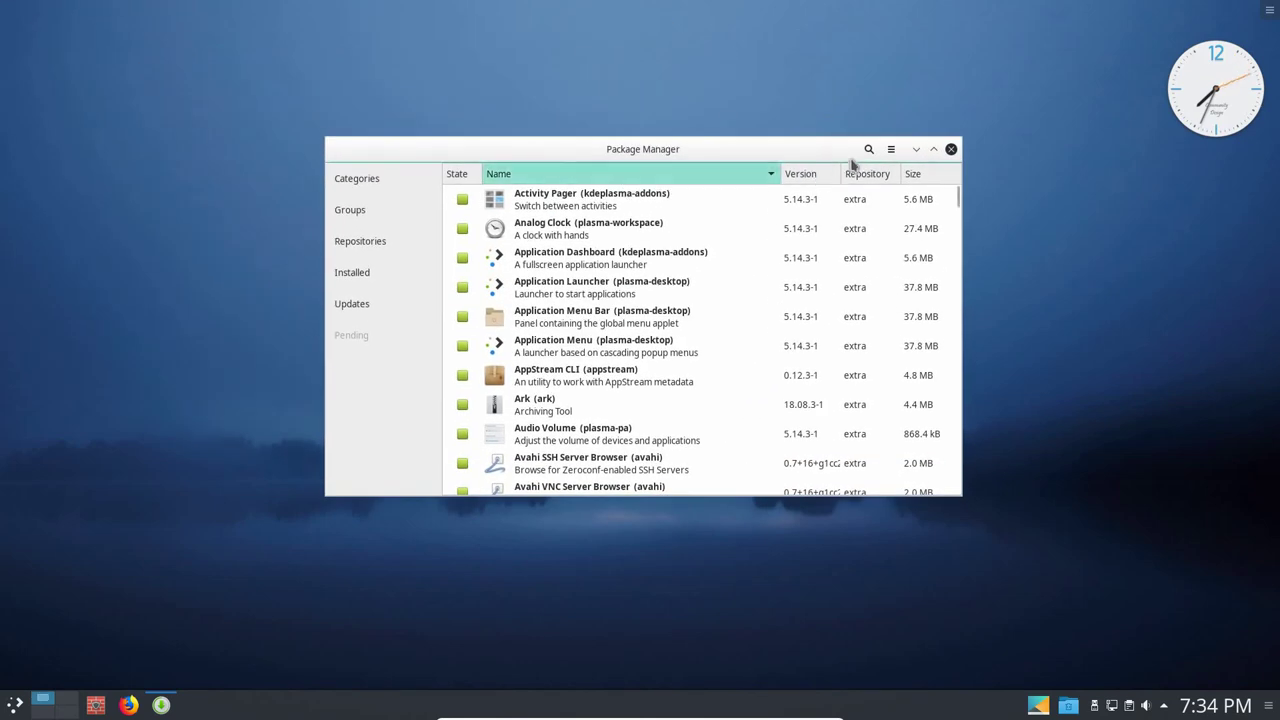
# Step: Search the package manager for audacity and mark the Audacity 2.3.0-1 package from the community repository for installation
pyautogui.click(868, 151)
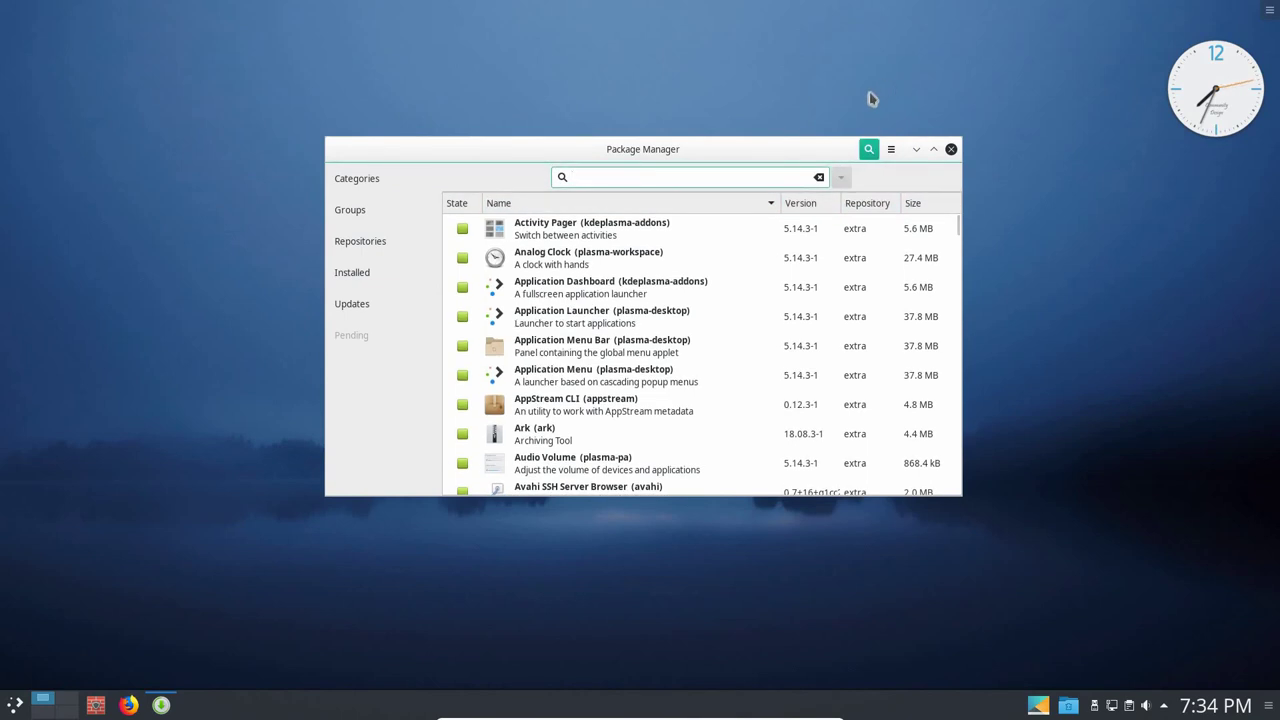
pyautogui.write('audacity')
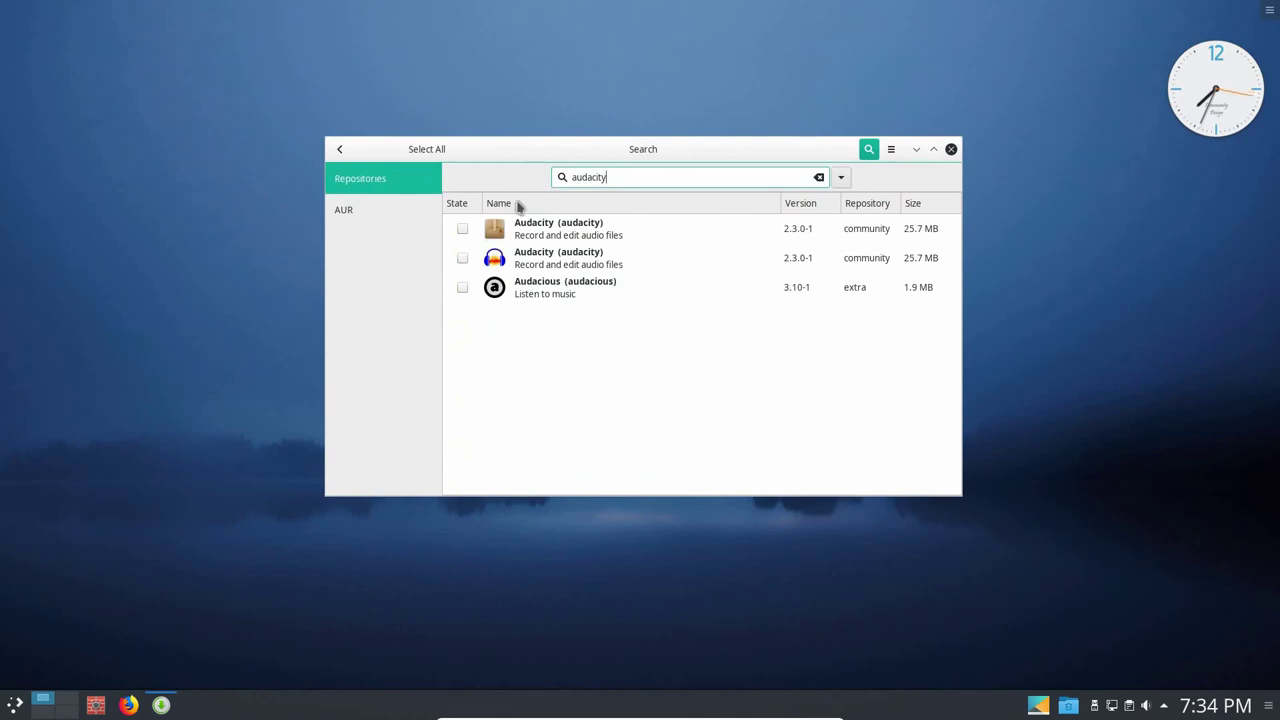
pyautogui.click(463, 230)
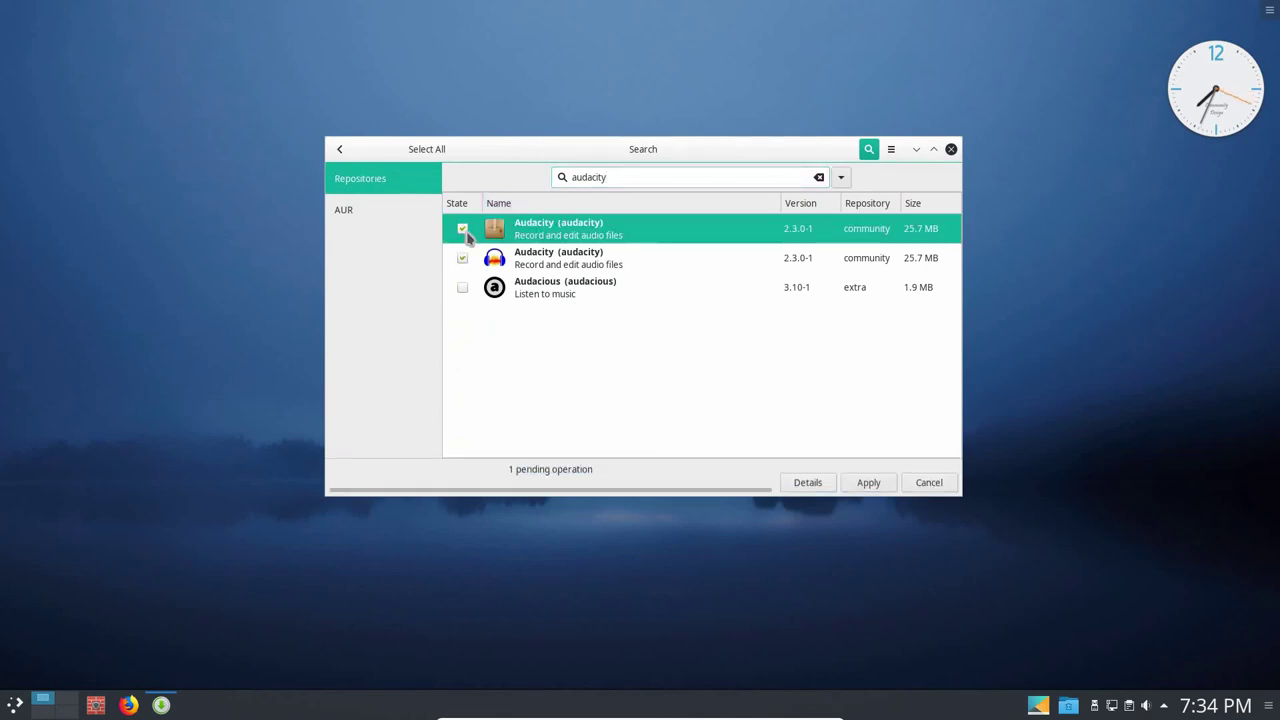
pyautogui.click(463, 230)
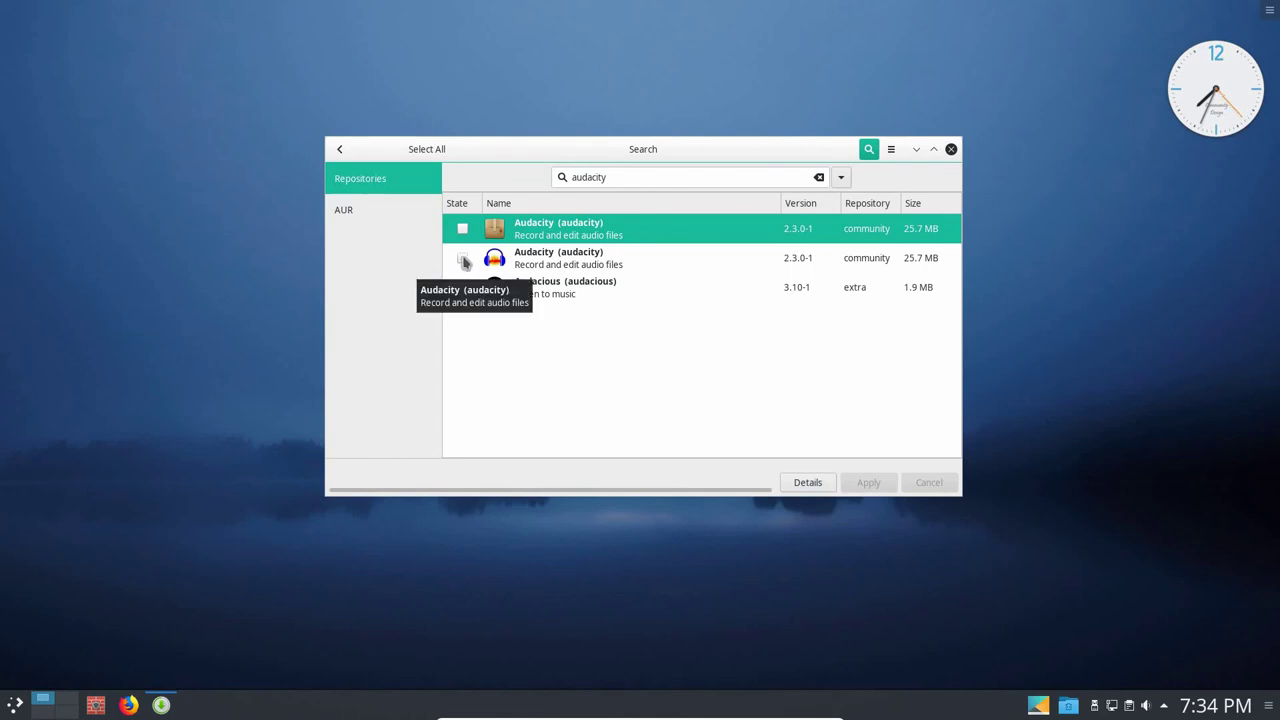
pyautogui.click(462, 258)
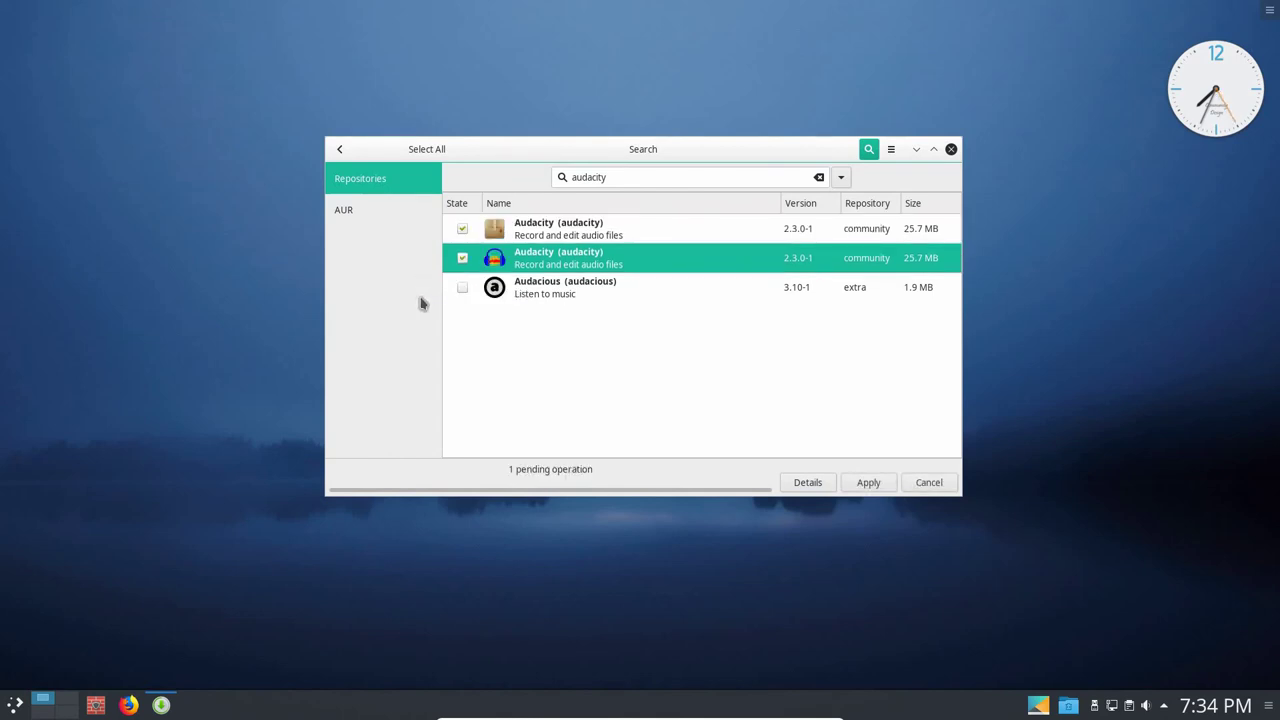
# Step: Apply and commit the Audacity installation, authenticate with the account password, and close the package manager once the transaction is done
pyautogui.click(866, 483)
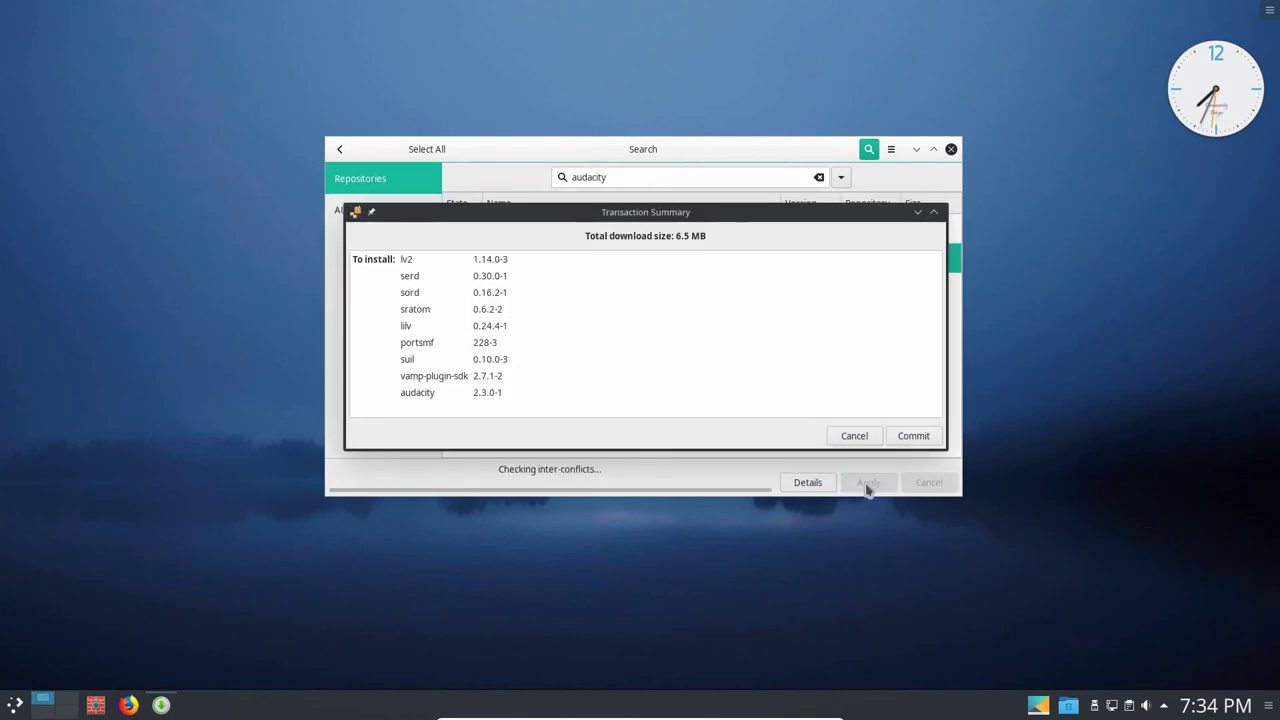
pyautogui.click(911, 445)
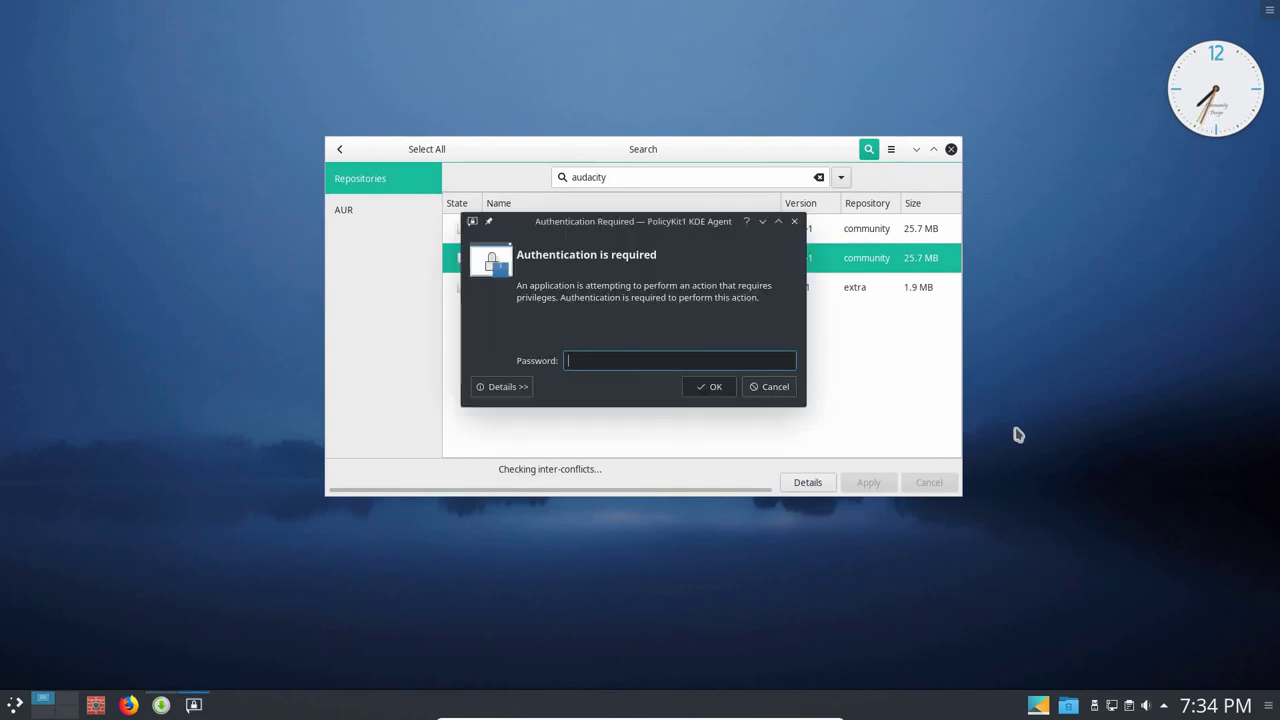
pyautogui.write('••••••••')
pyautogui.press('Return')
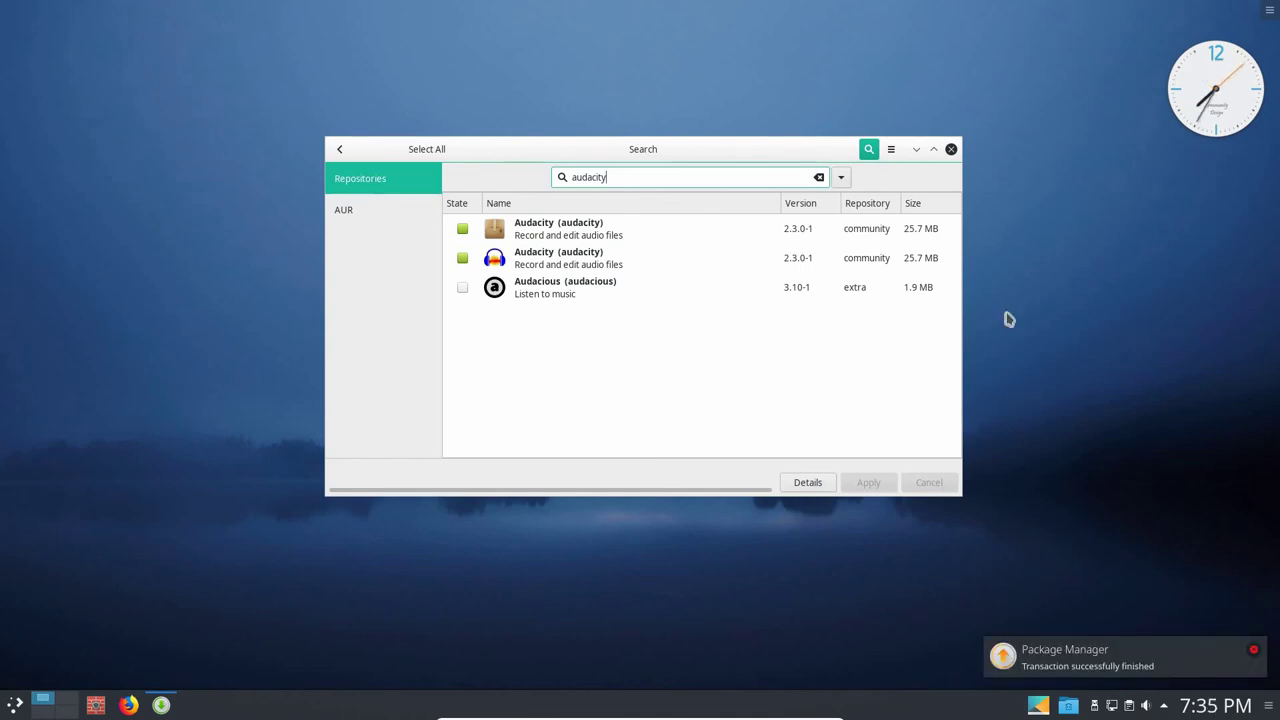
pyautogui.click(951, 150)
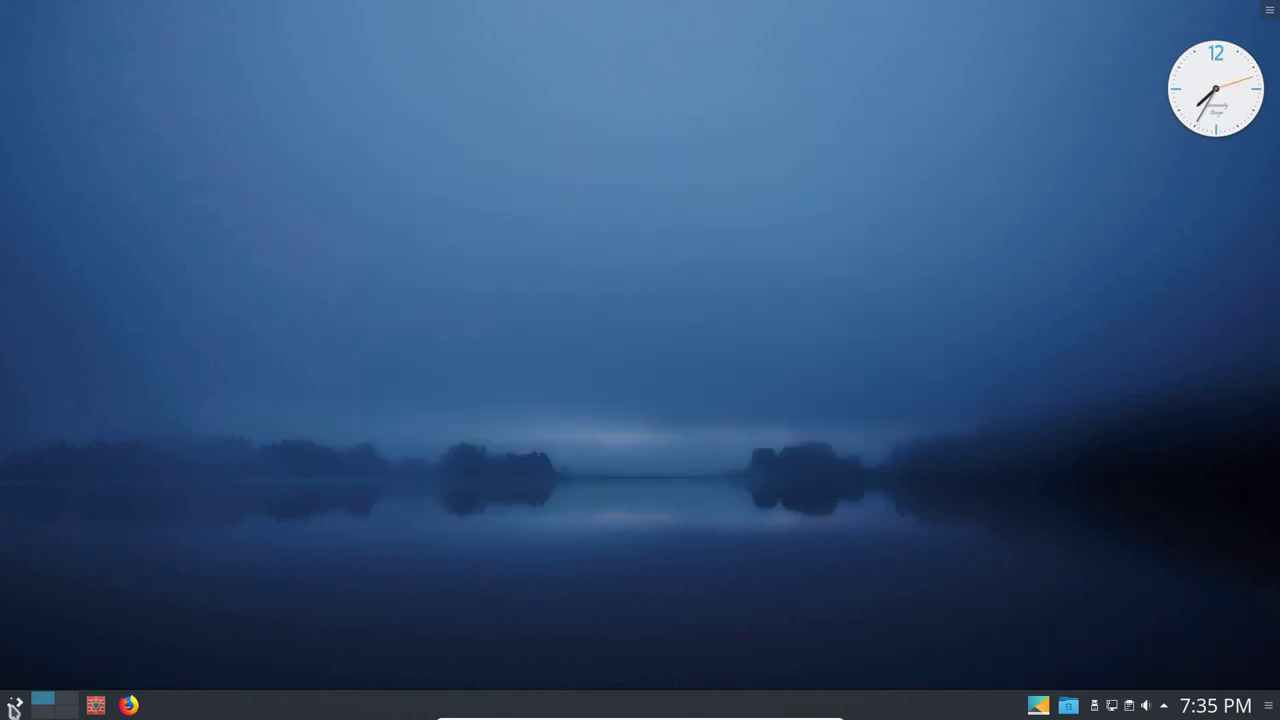
# Step: Add Audacity from the Multimedia applications to the launcher favorites and check its entry there
pyautogui.click(14, 708)
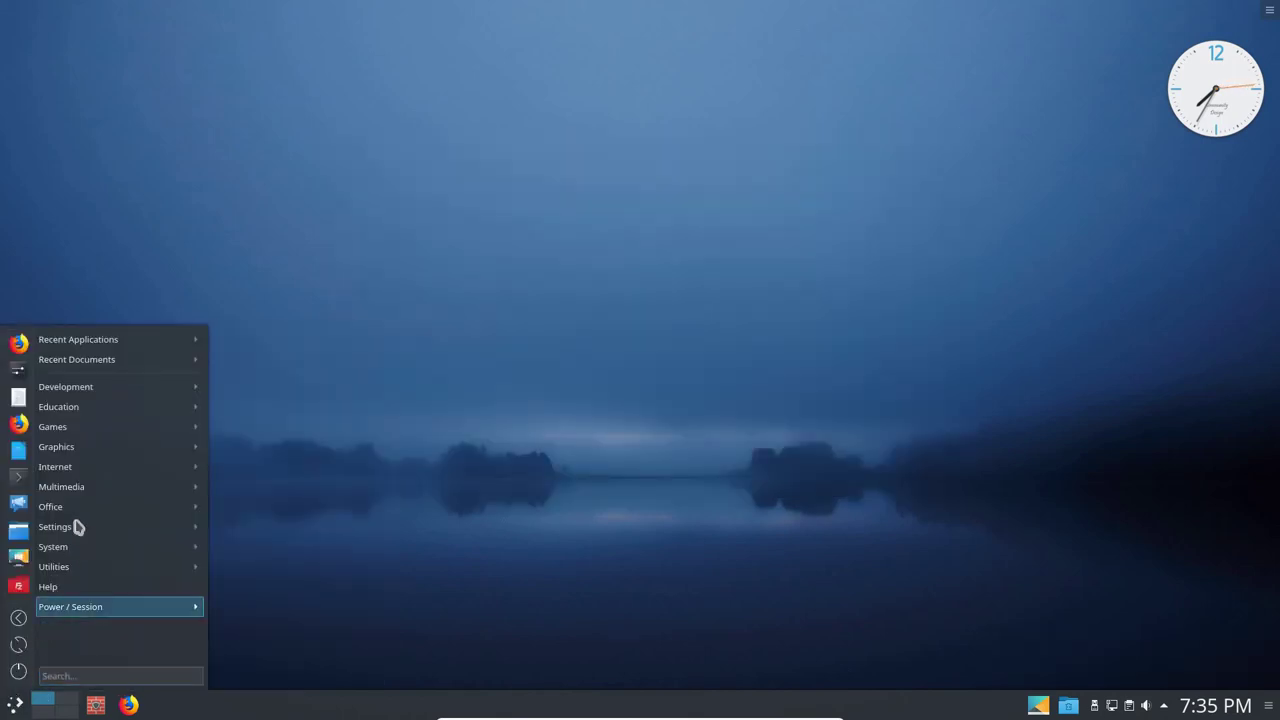
pyautogui.moveTo(73, 491)
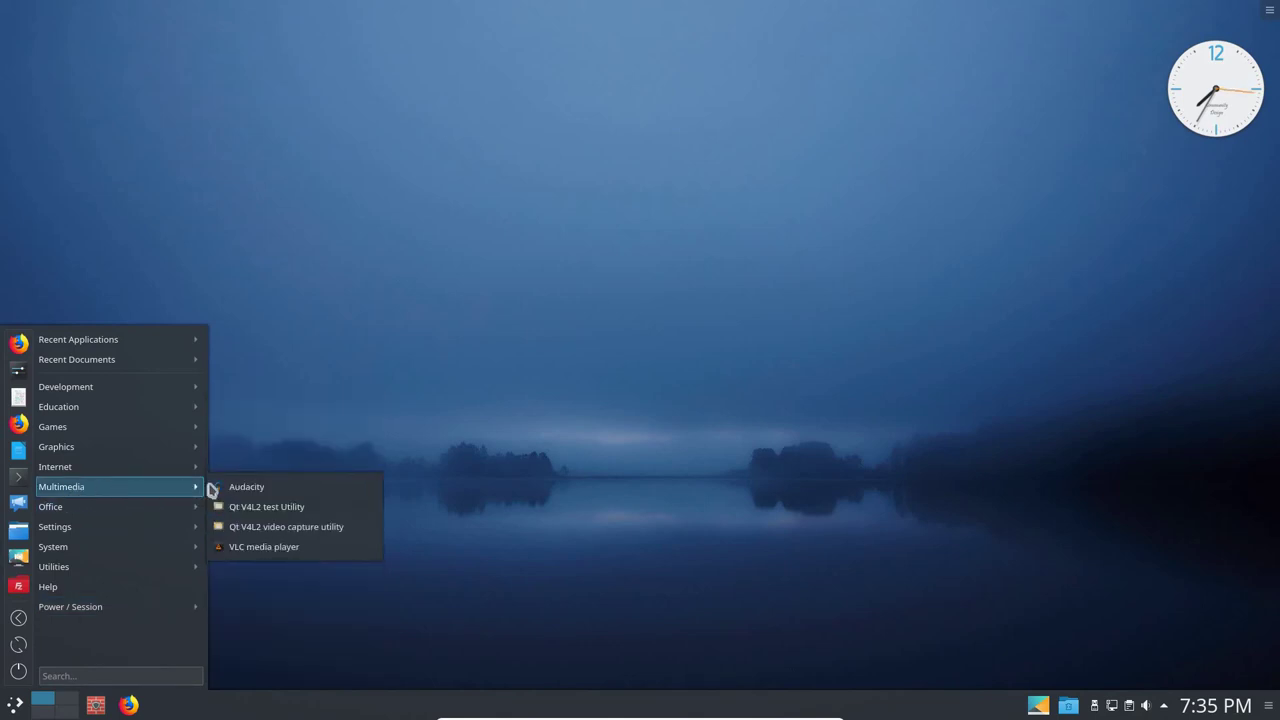
pyautogui.rightClick(254, 490)
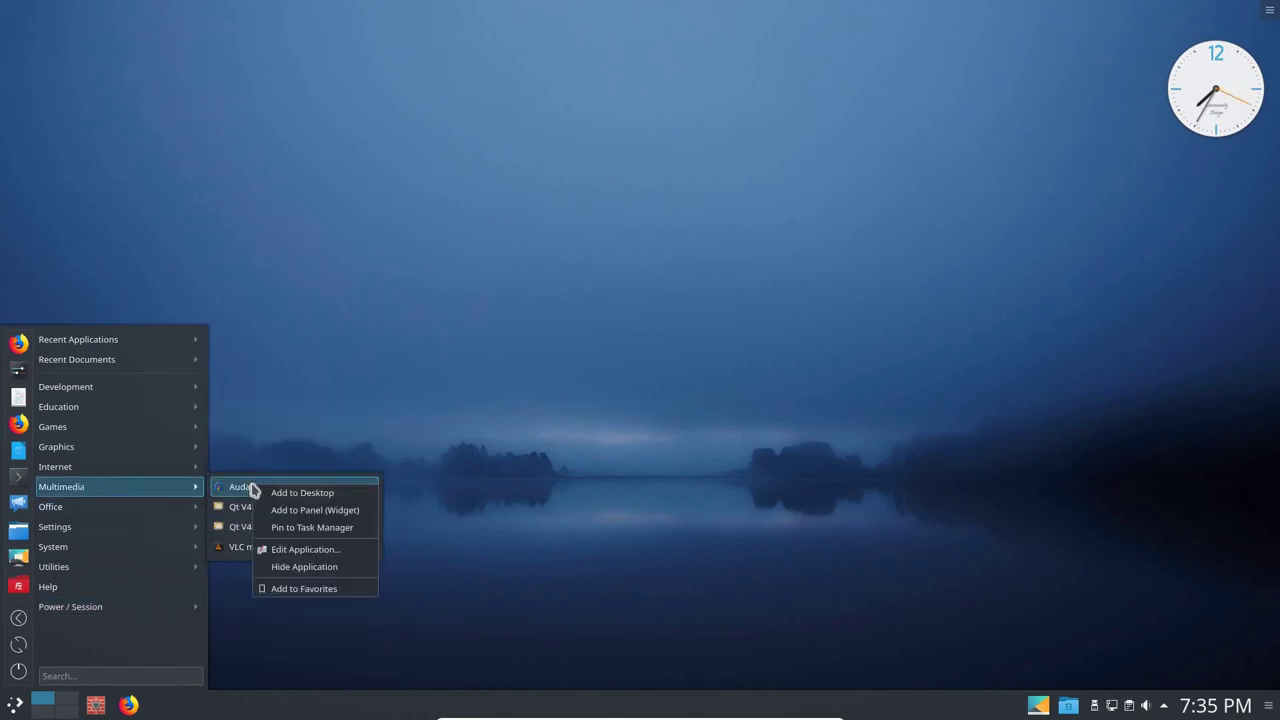
pyautogui.click(349, 588)
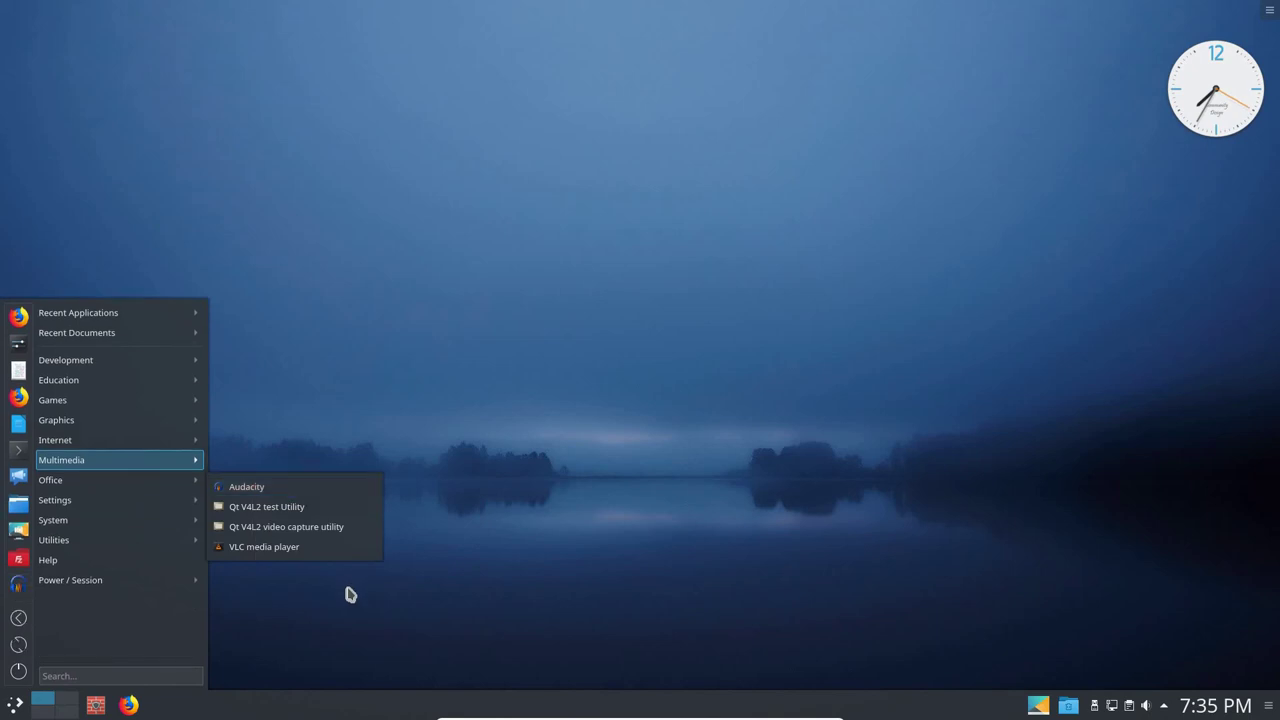
pyautogui.click(346, 594)
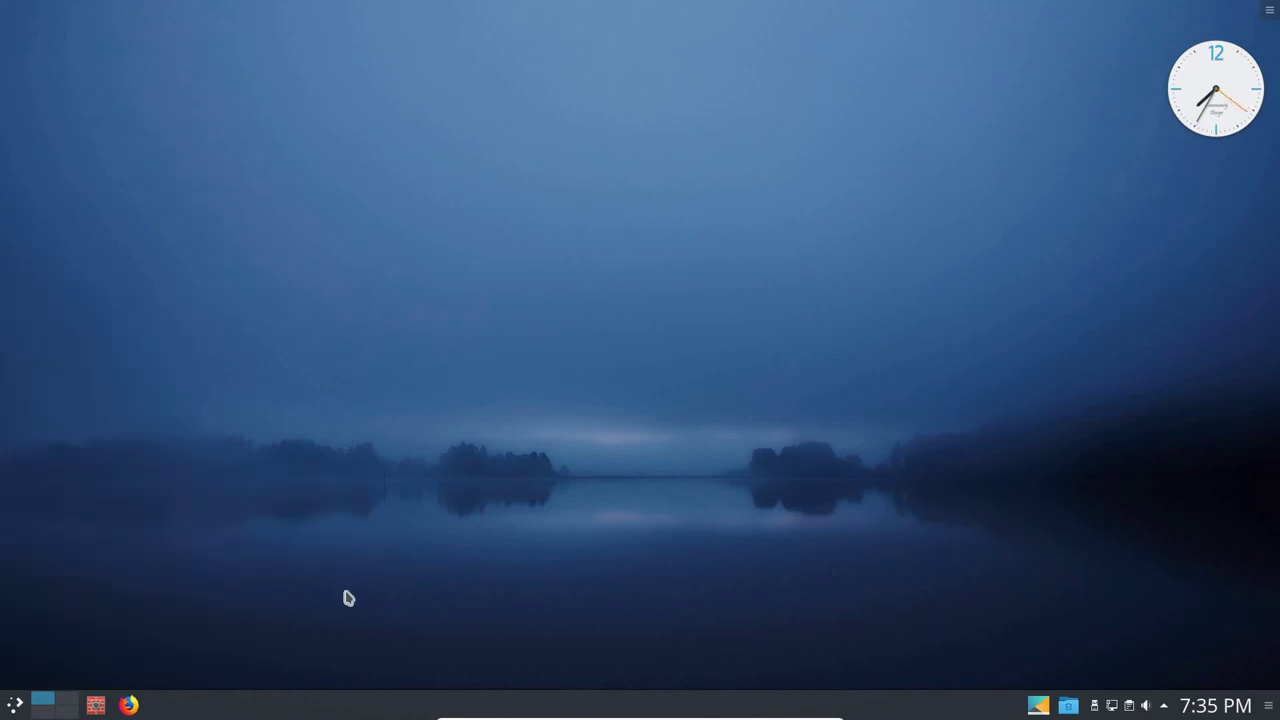
pyautogui.click(12, 706)
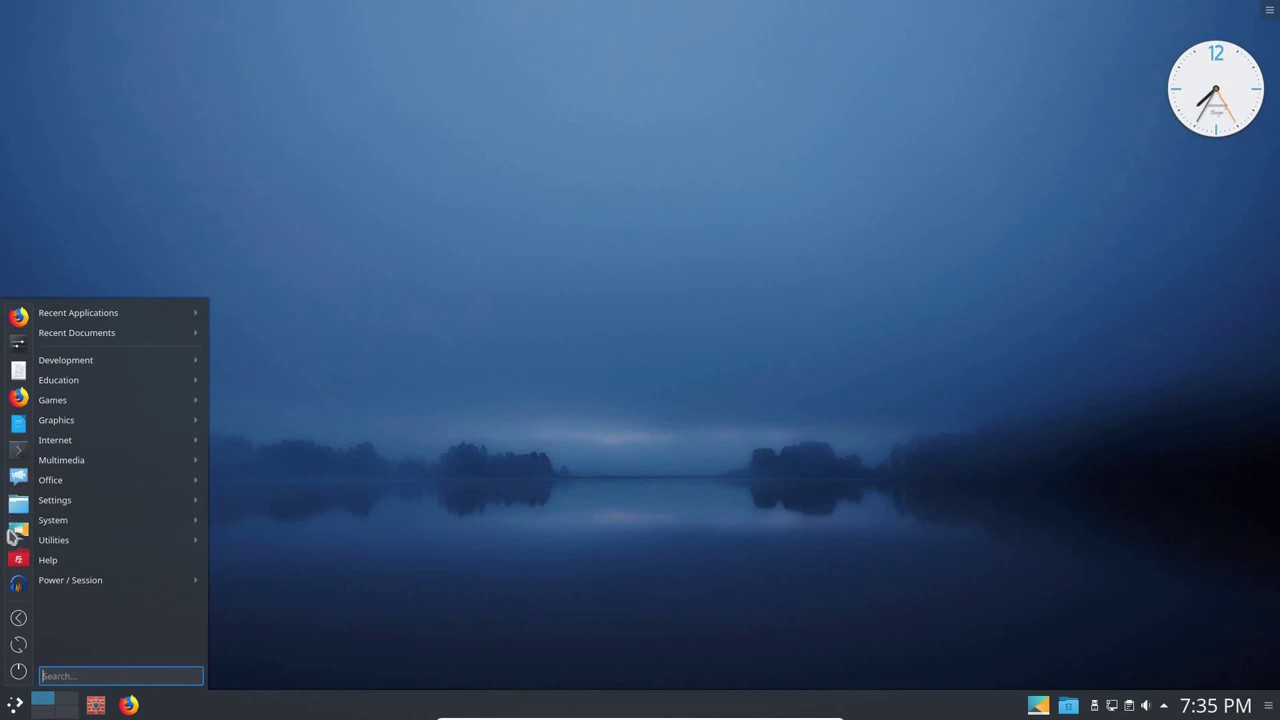
pyautogui.click(20, 591)
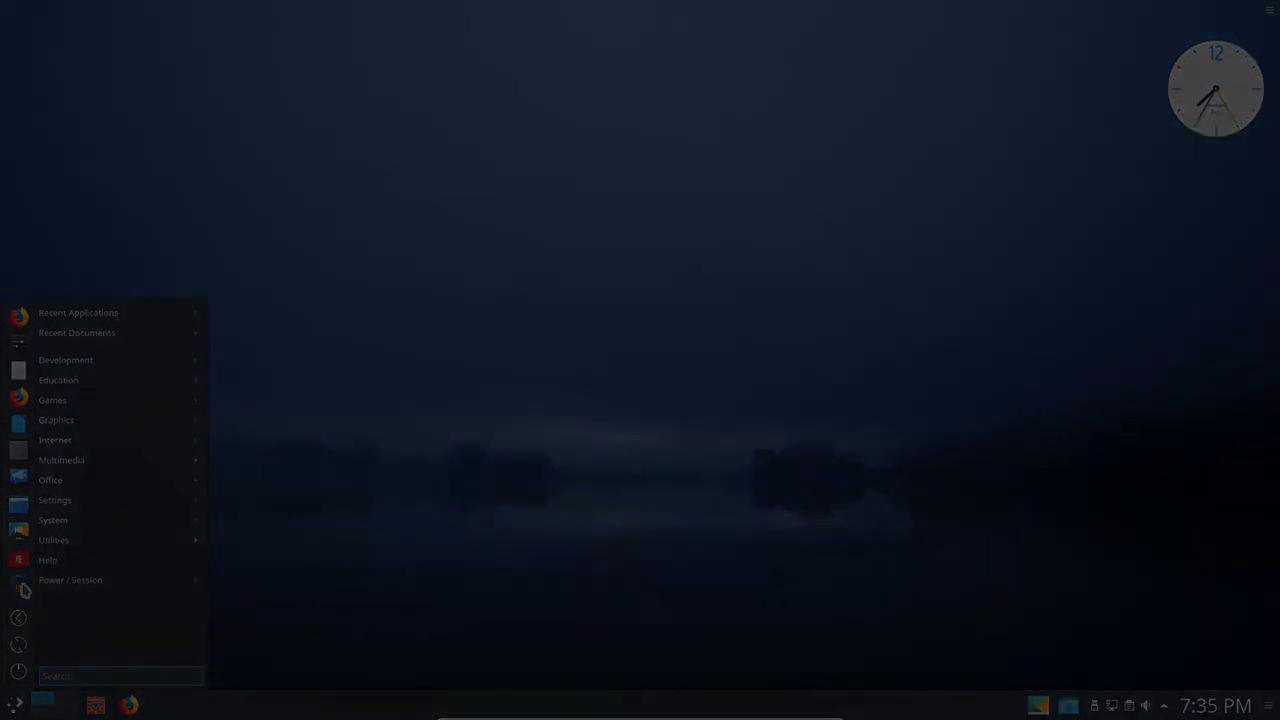